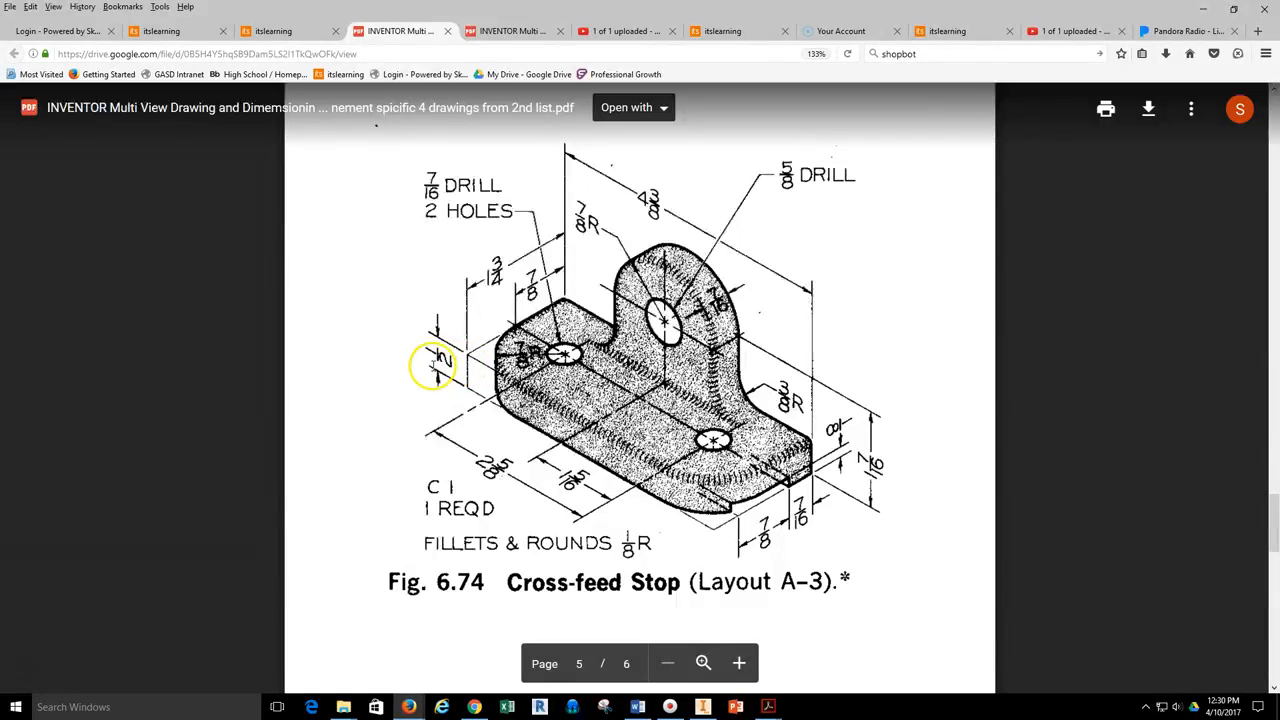
- Switch to Inventor and create a new part from the English Standard (in).ipt template
left_click(702, 707)
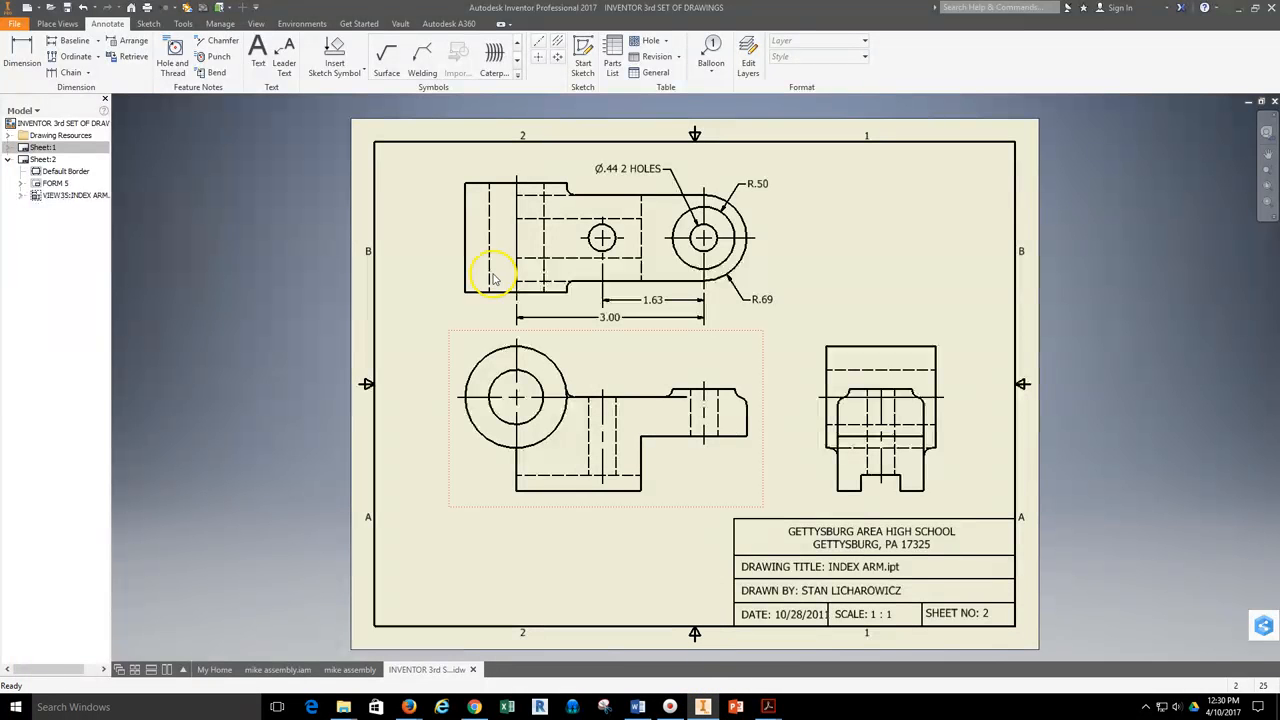
left_click(20, 24)
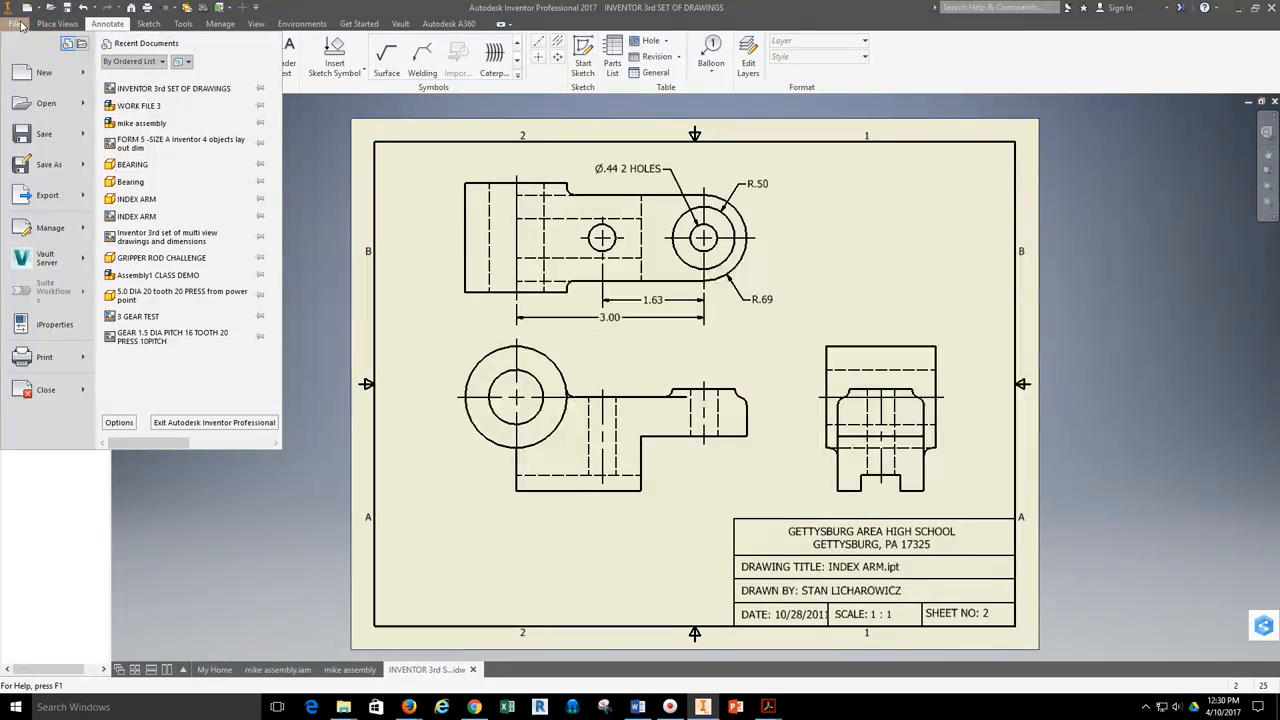
left_click(30, 70)
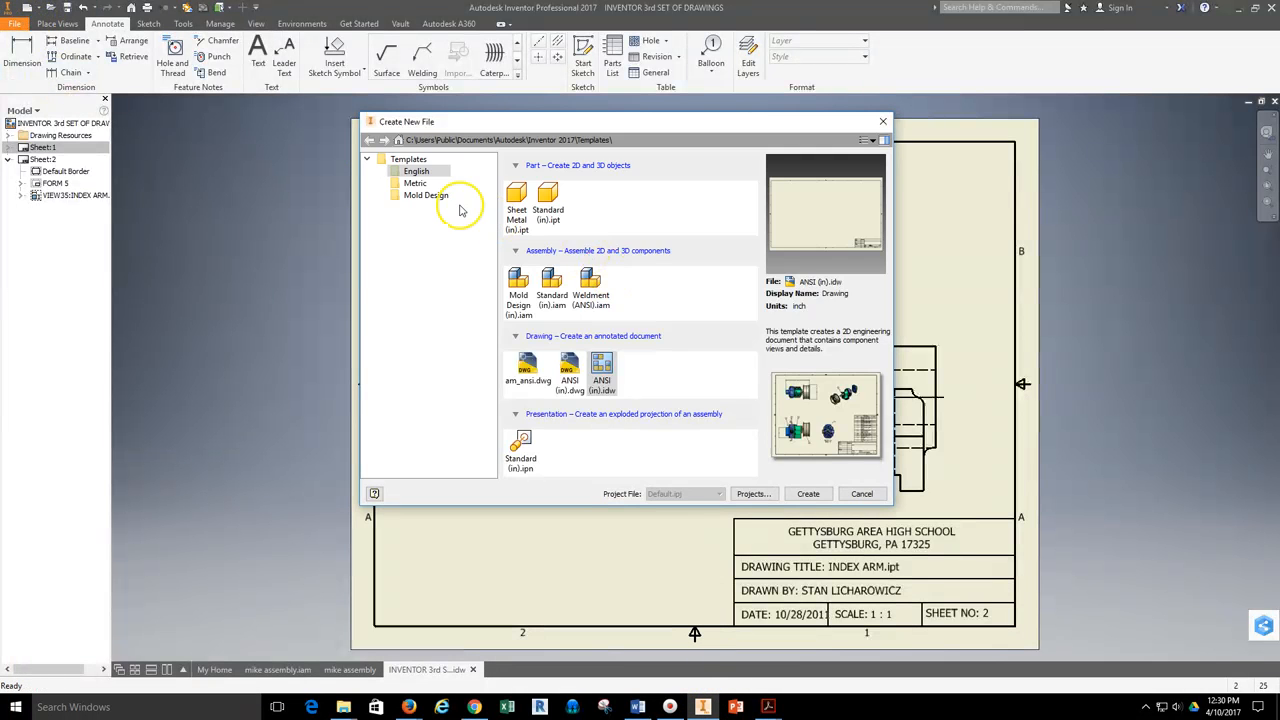
left_click(558, 203)
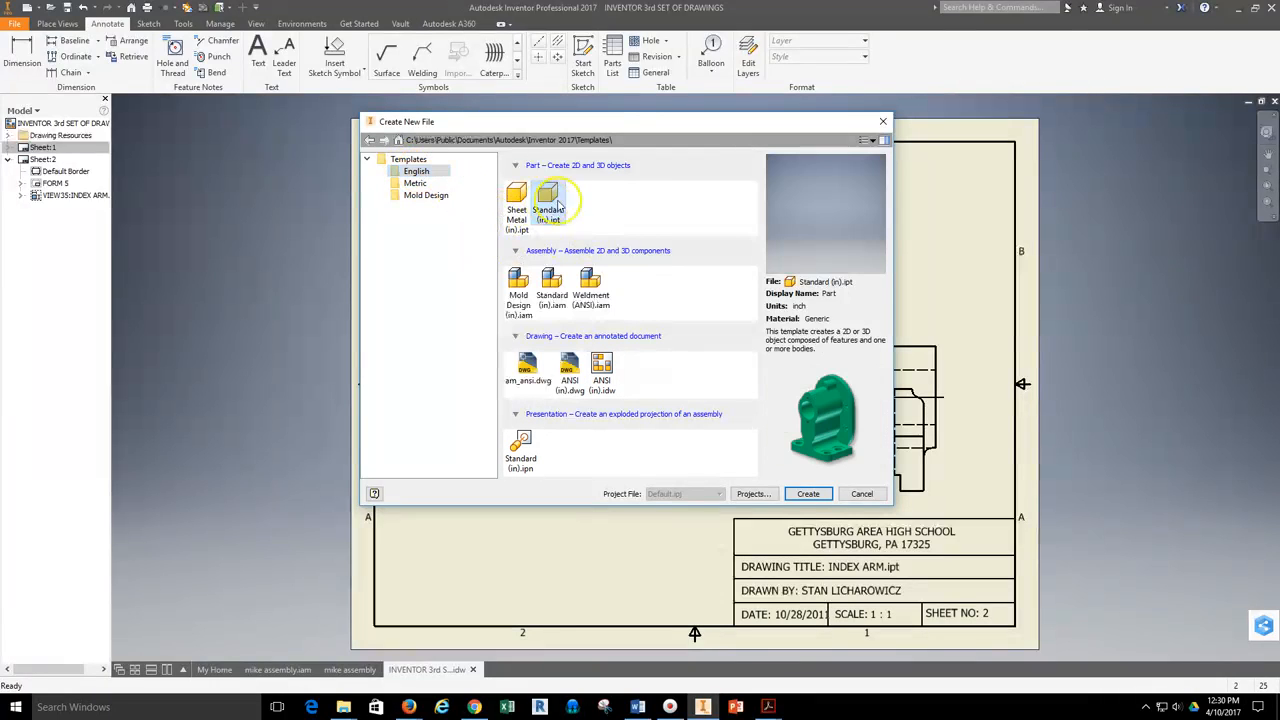
left_click(808, 494)
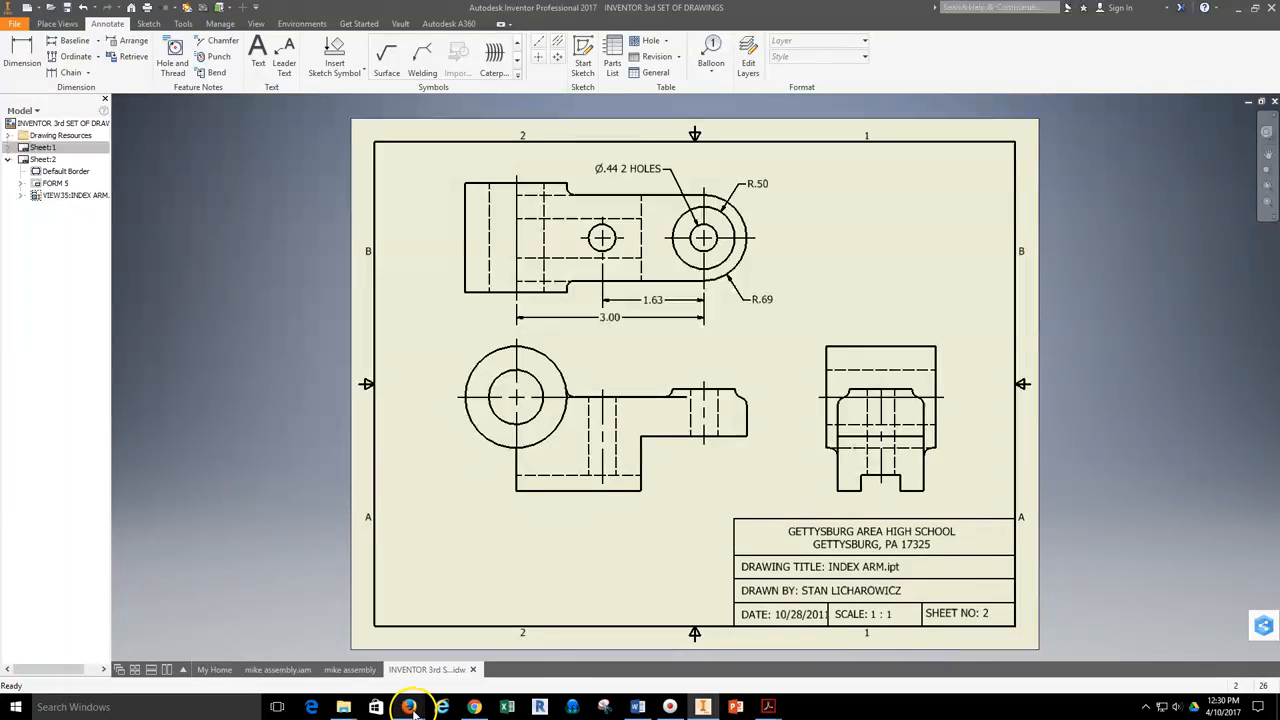
- Check the base dimensions on the Cross-feed Stop drawing in Firefox, and start a sketch on the XY plane in Inventor
mouse_move(409, 705)
left_click(386, 671)
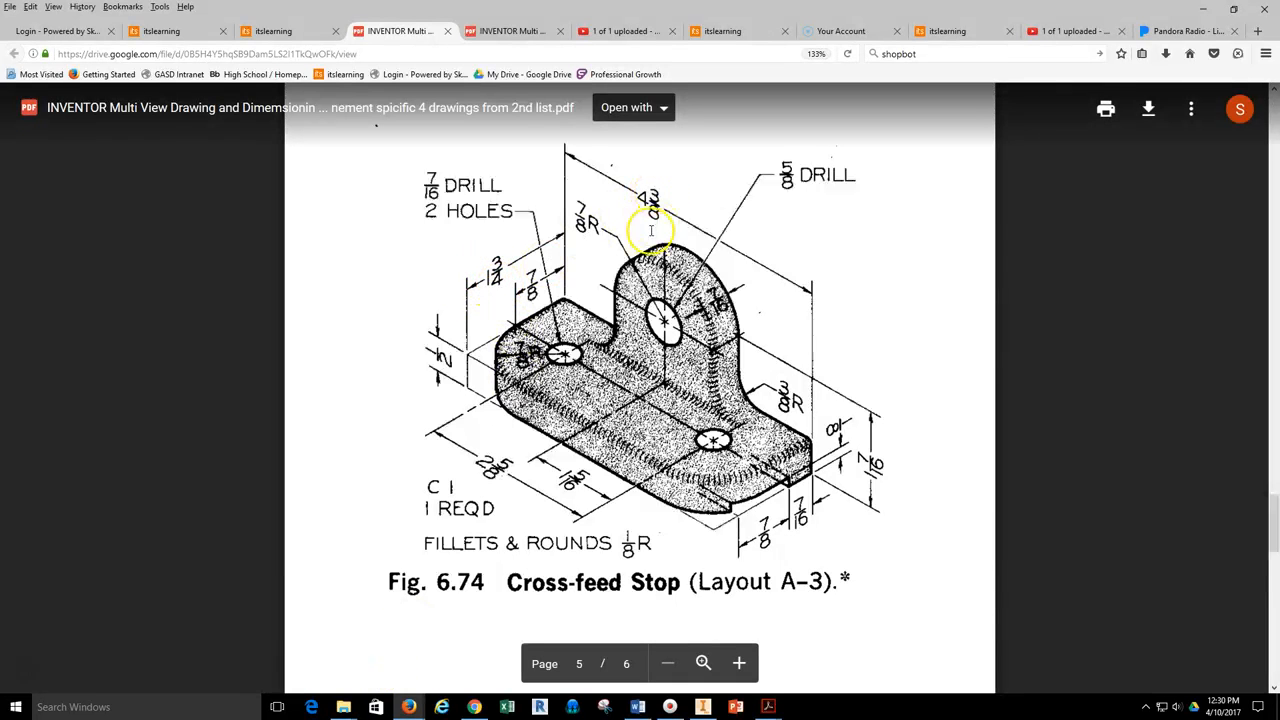
left_click(703, 706)
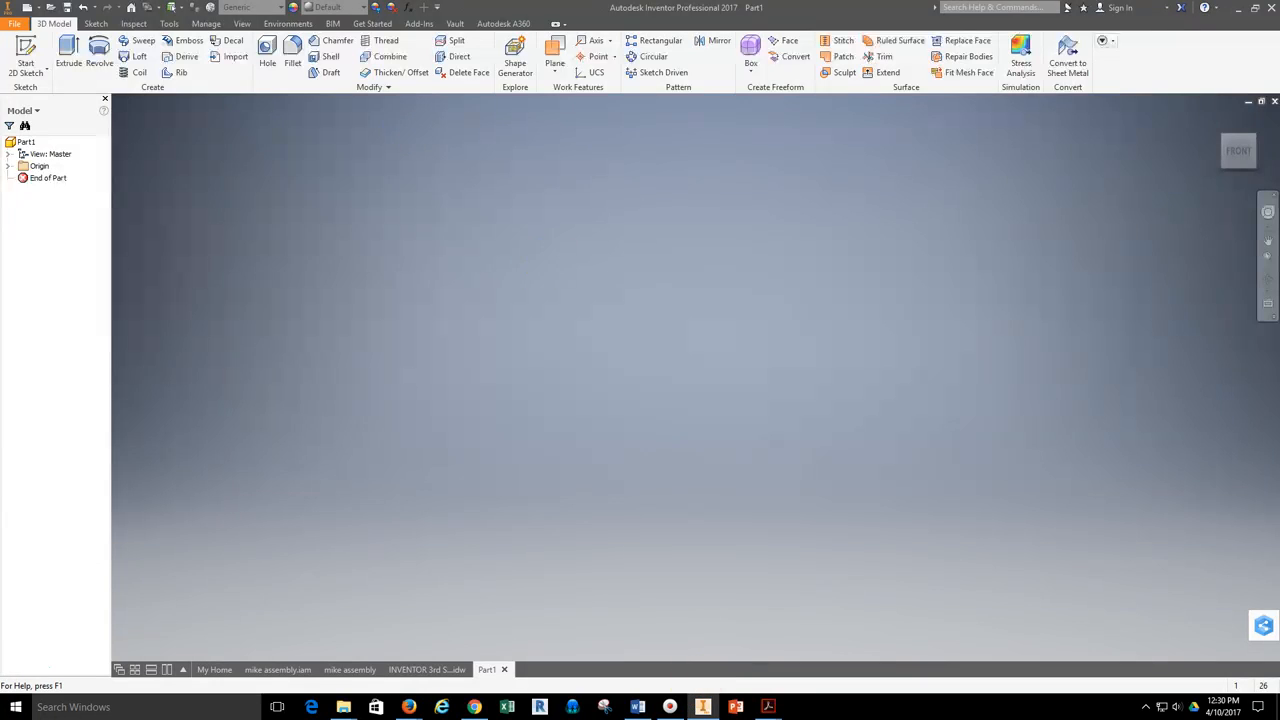
left_click(30, 47)
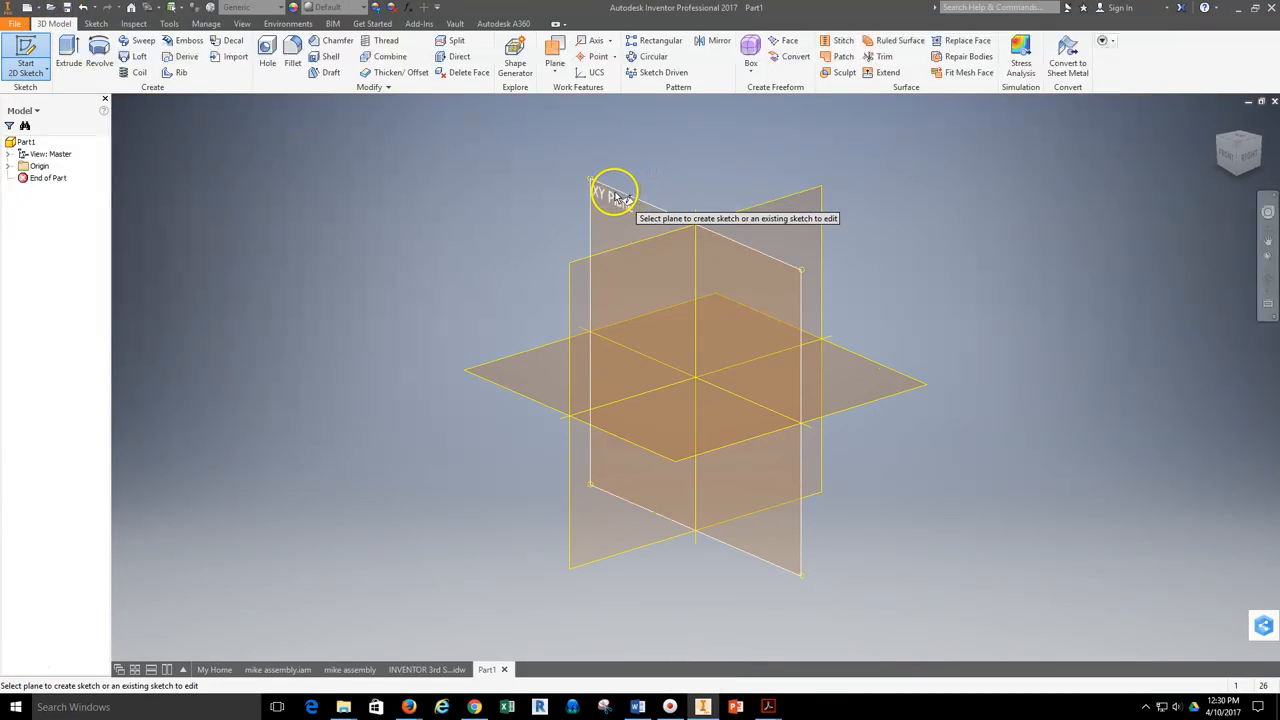
left_click(614, 193)
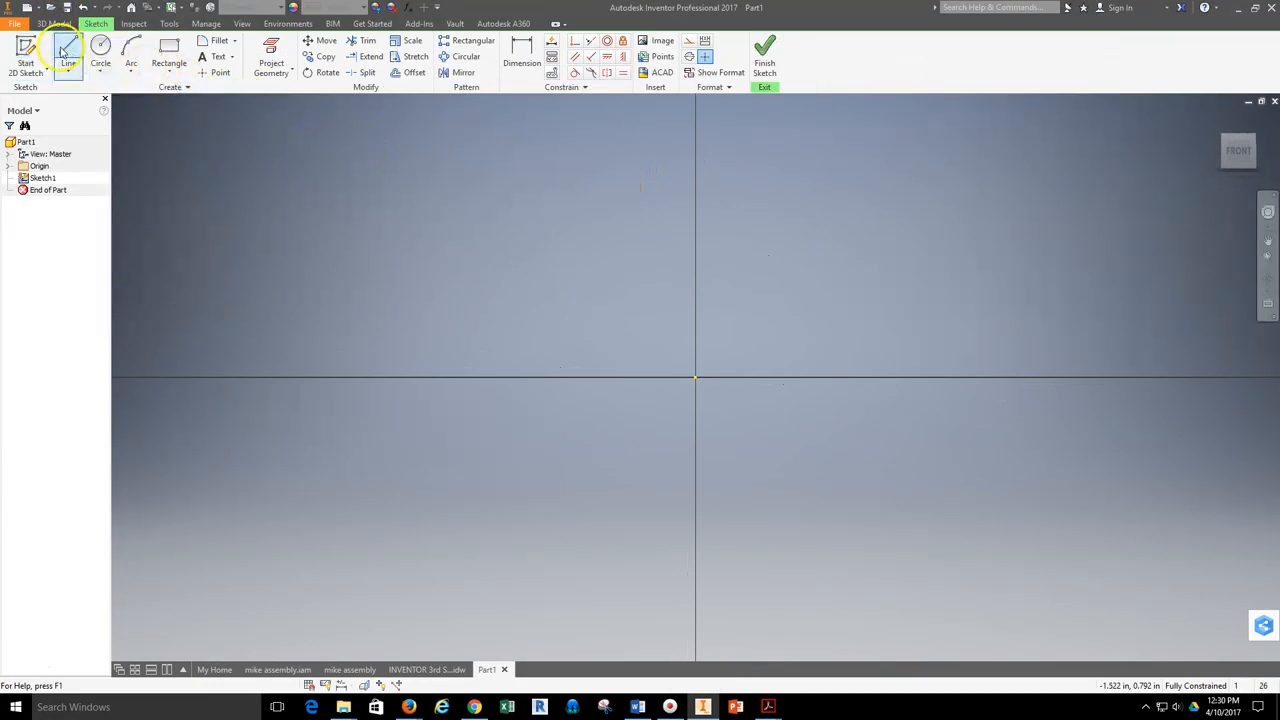
- Draw a closed rectangle of lines from the origin, 1 3/4 in high and 4 3/8 in wide, and finish the sketch
left_click(64, 52)
left_click(695, 377)
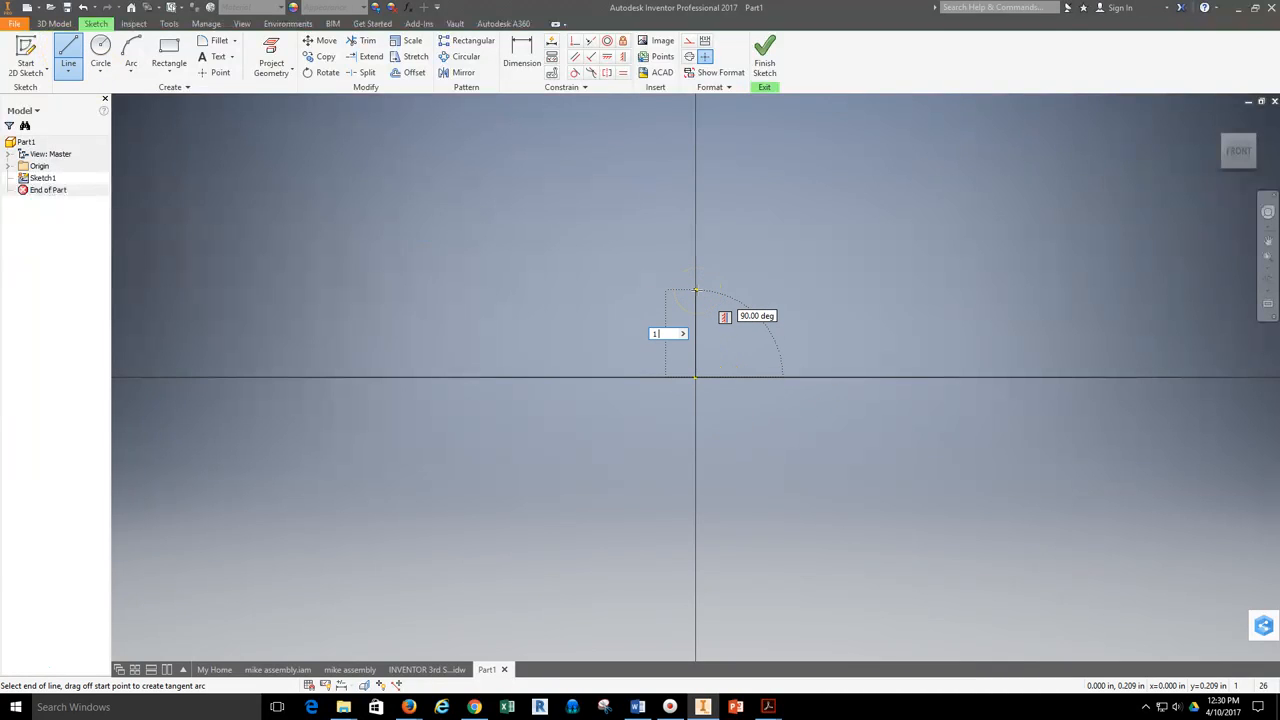
type("1 3/4")
key("Return")
scroll(695, 290, "down", 5)
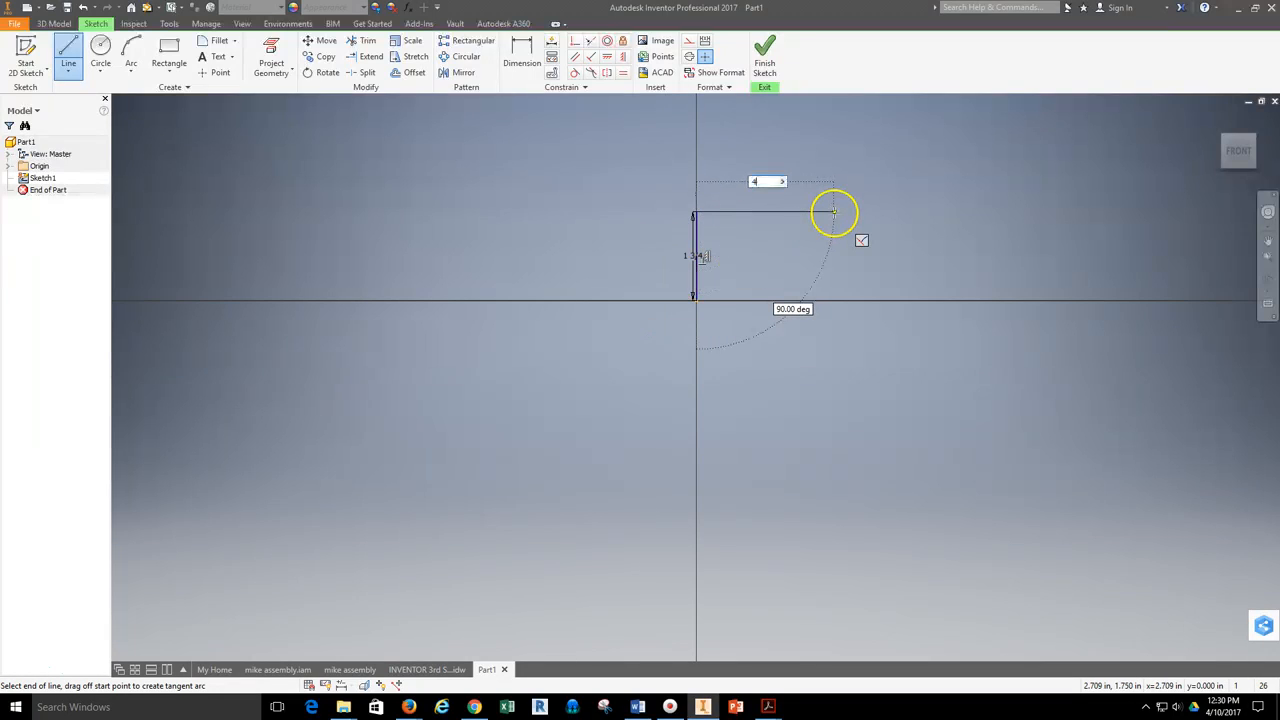
key("Return")
left_click(919, 299)
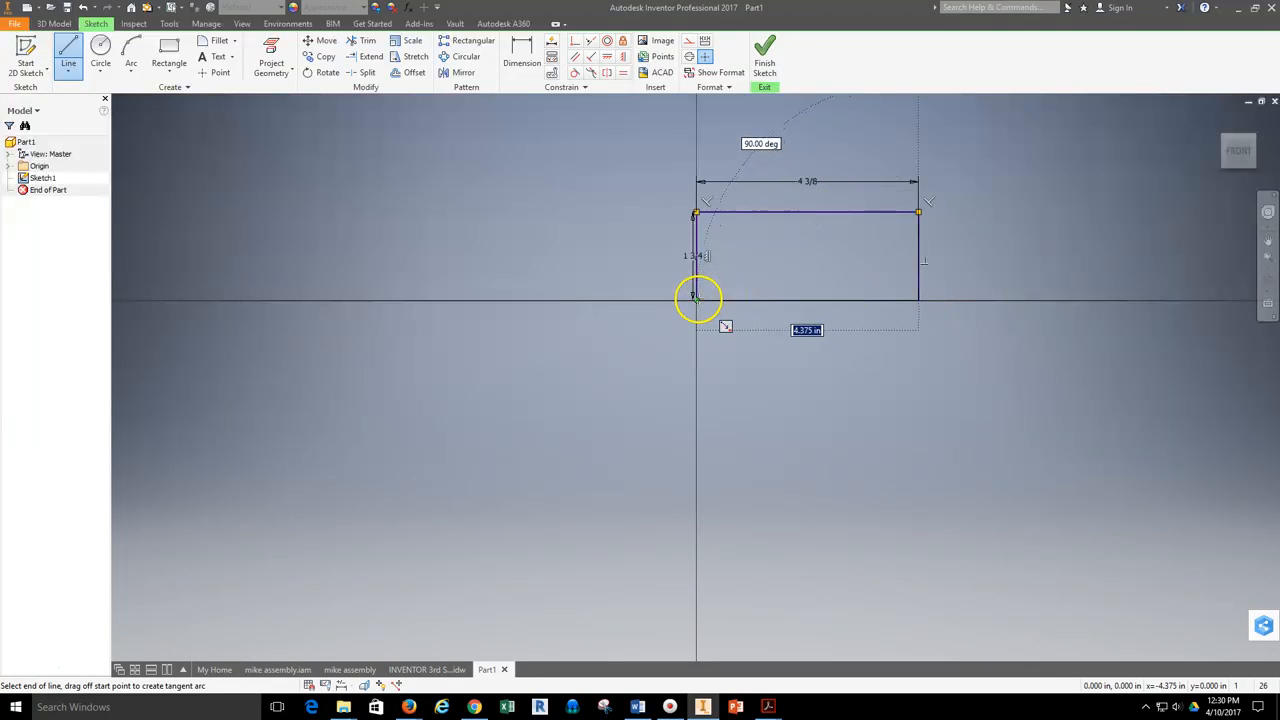
left_click(703, 296)
left_click(764, 60)
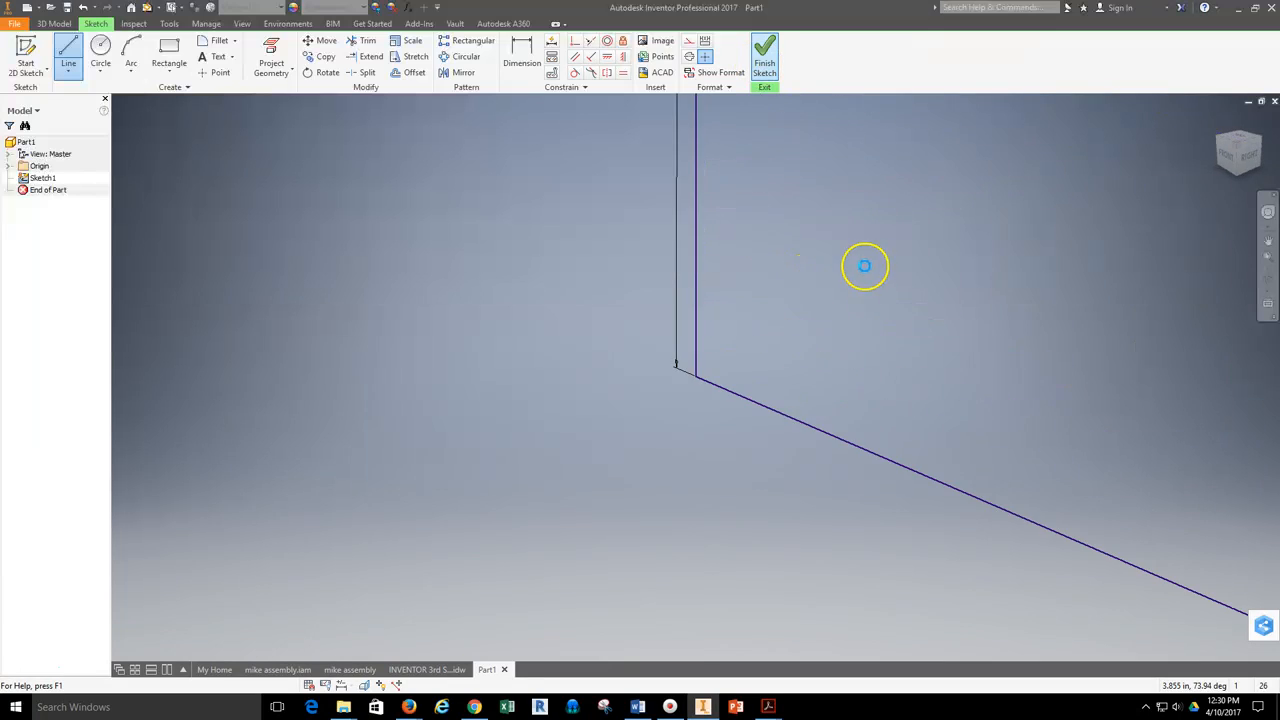
- Extrude the rectangular profile 1/2 in as a solid
left_click(70, 55)
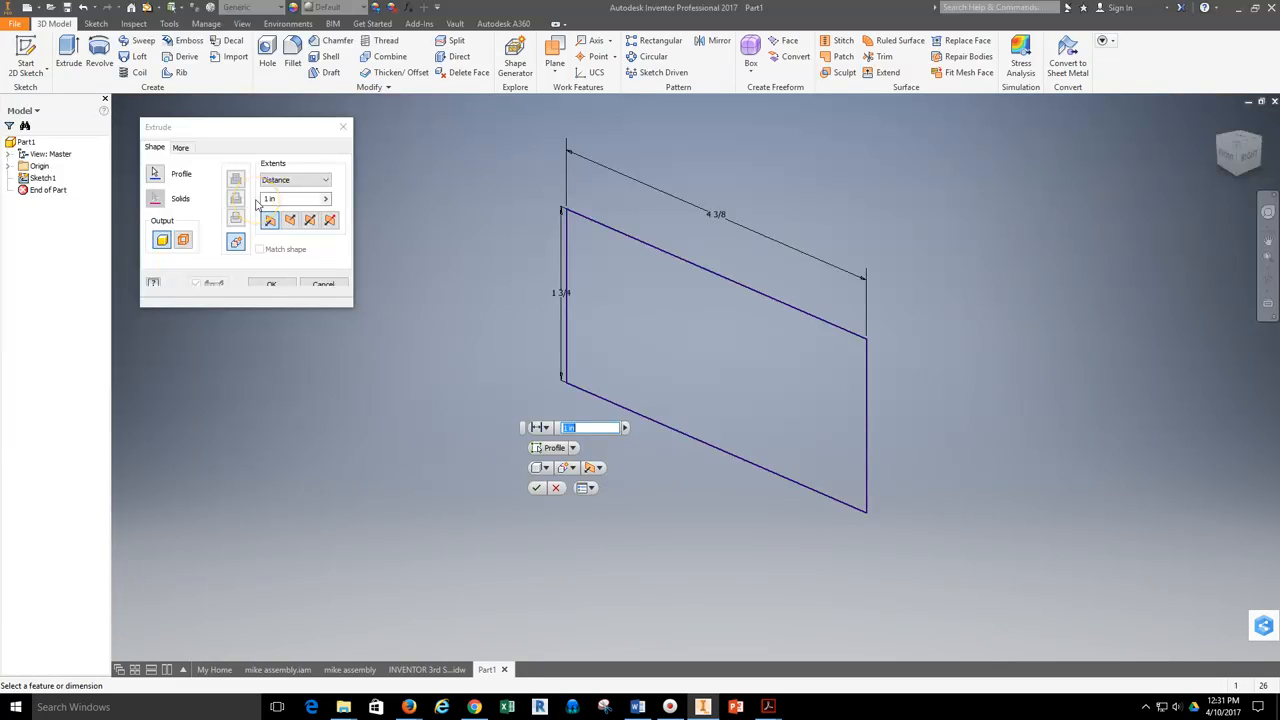
type("1/2\"")
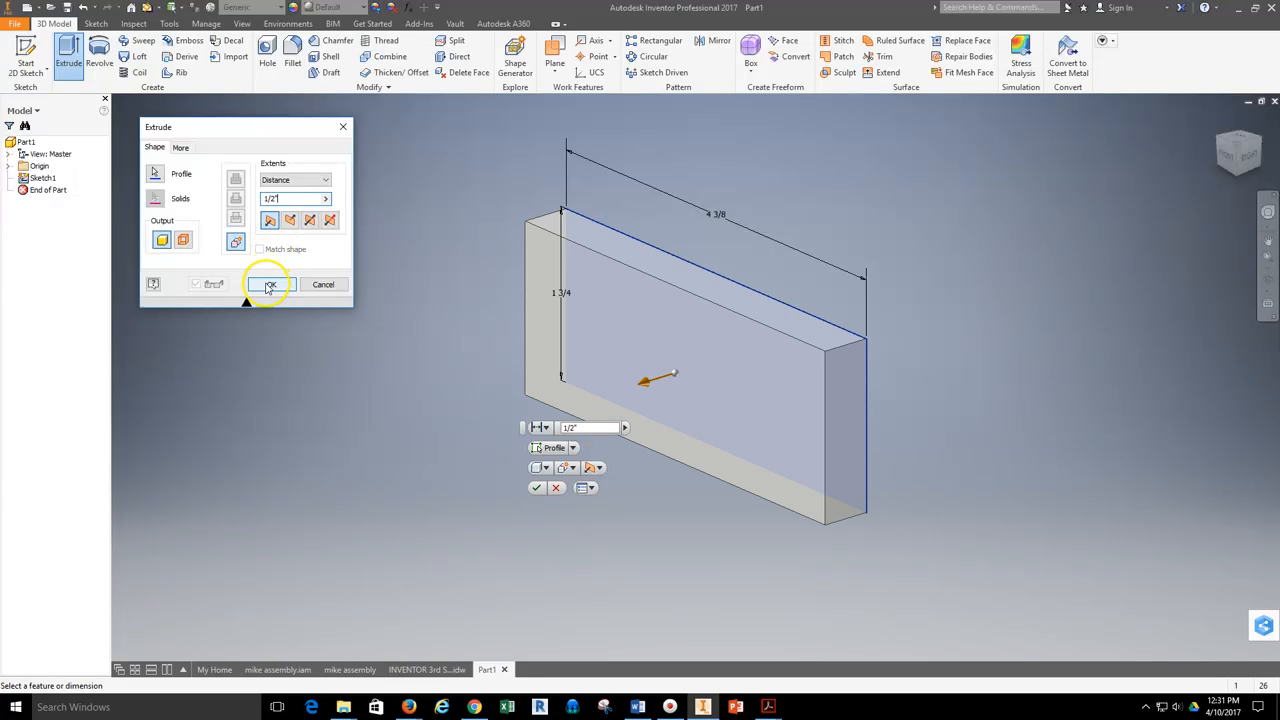
left_click(270, 286)
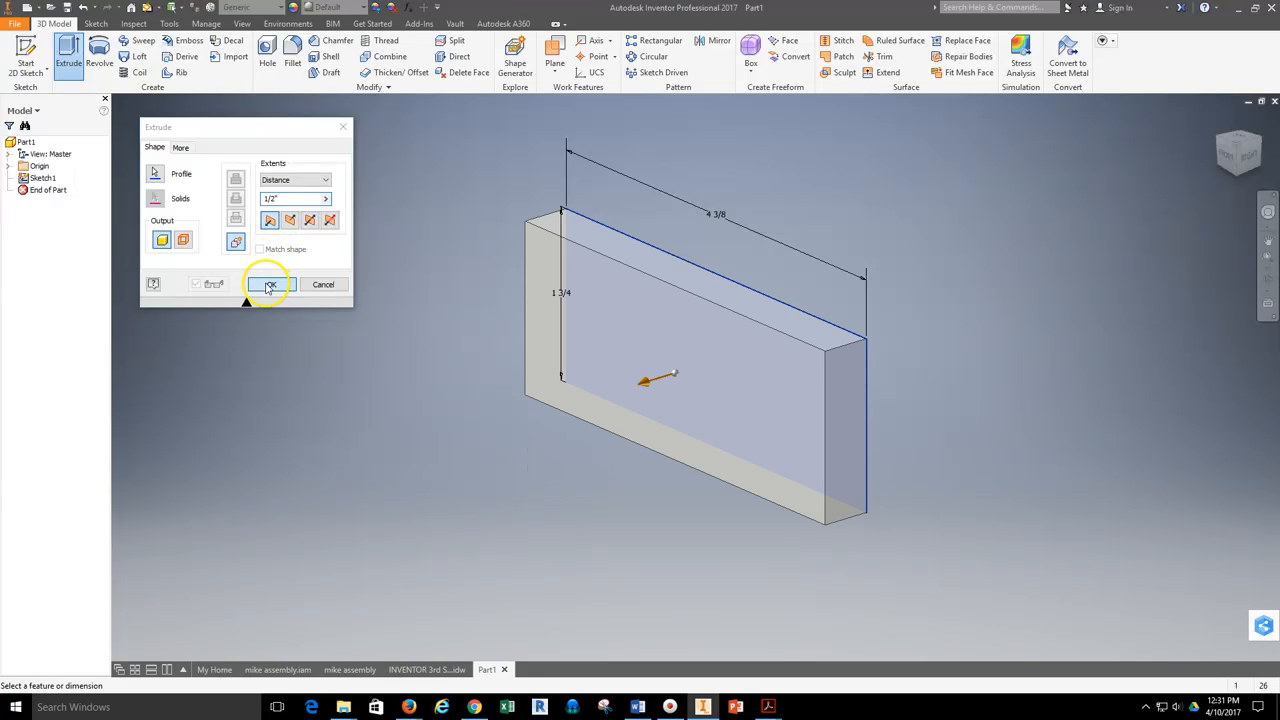
scroll(557, 309, "down", 2)
scroll(540, 310, "up", 4)
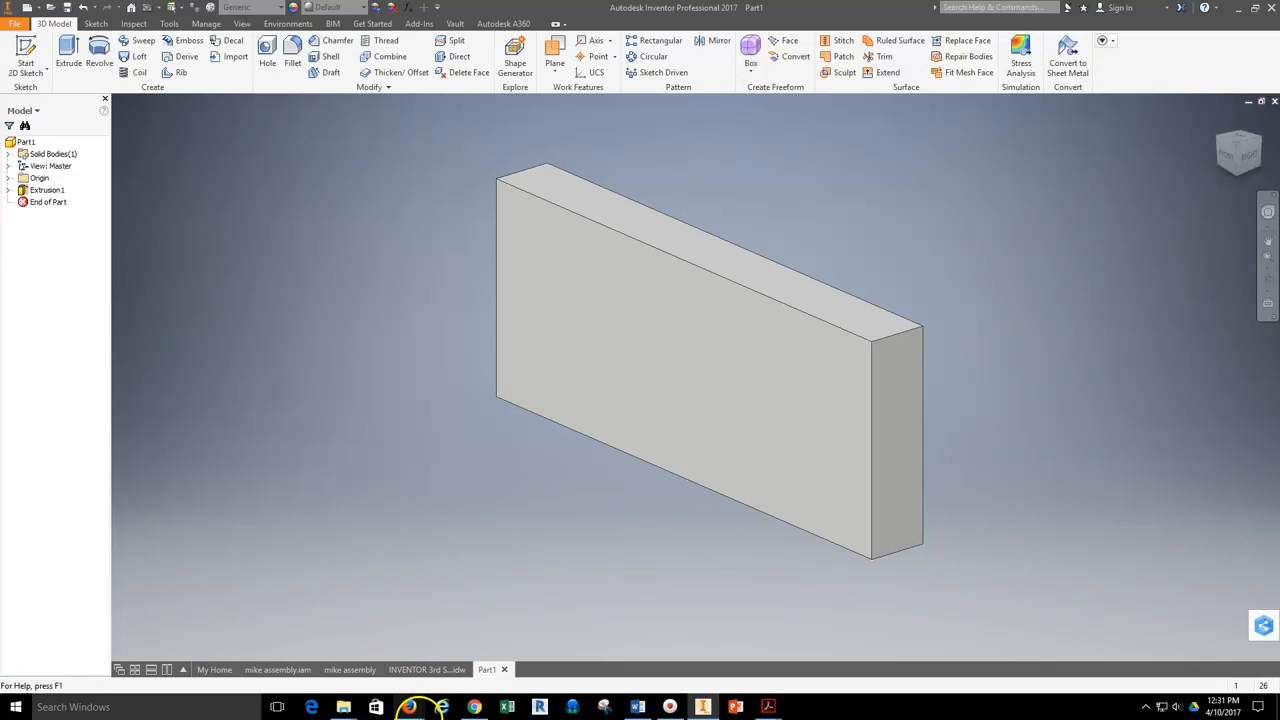
- Check the upright on the Cross-feed Stop drawing in Firefox, and start a sketch on the block's long, narrow upper face in Inventor
mouse_move(408, 707)
left_click(310, 680)
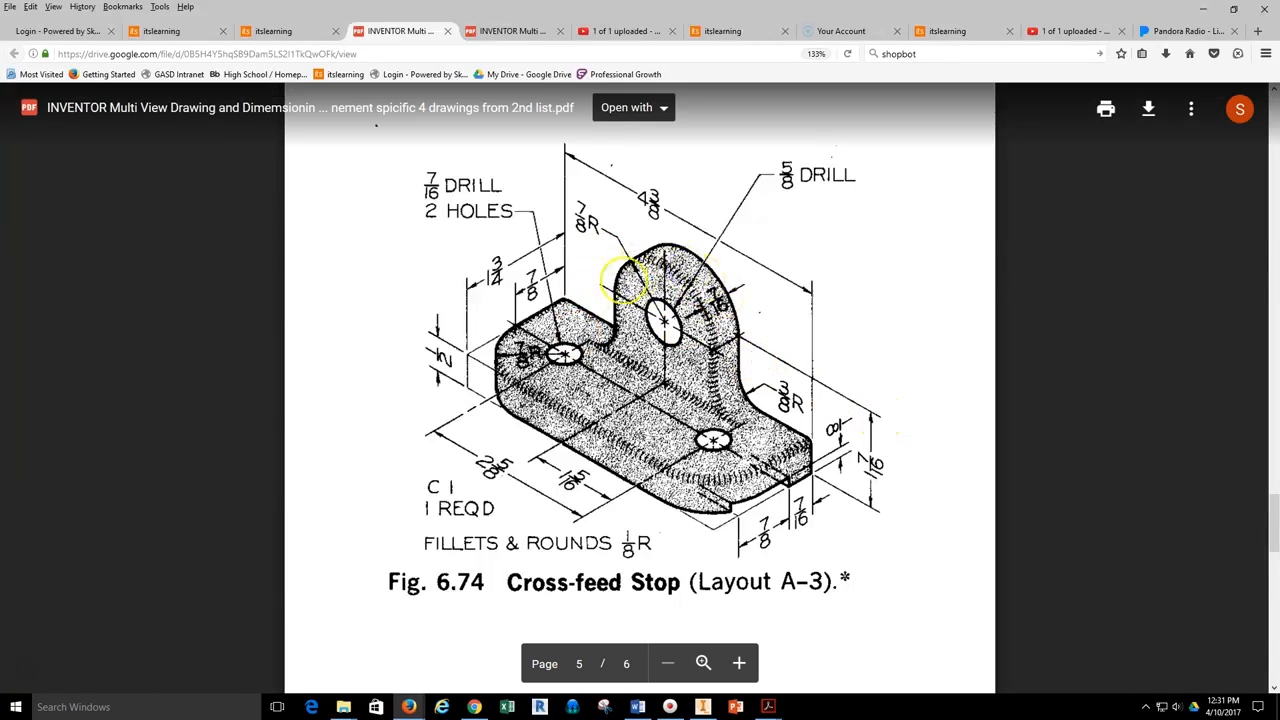
left_click(703, 707)
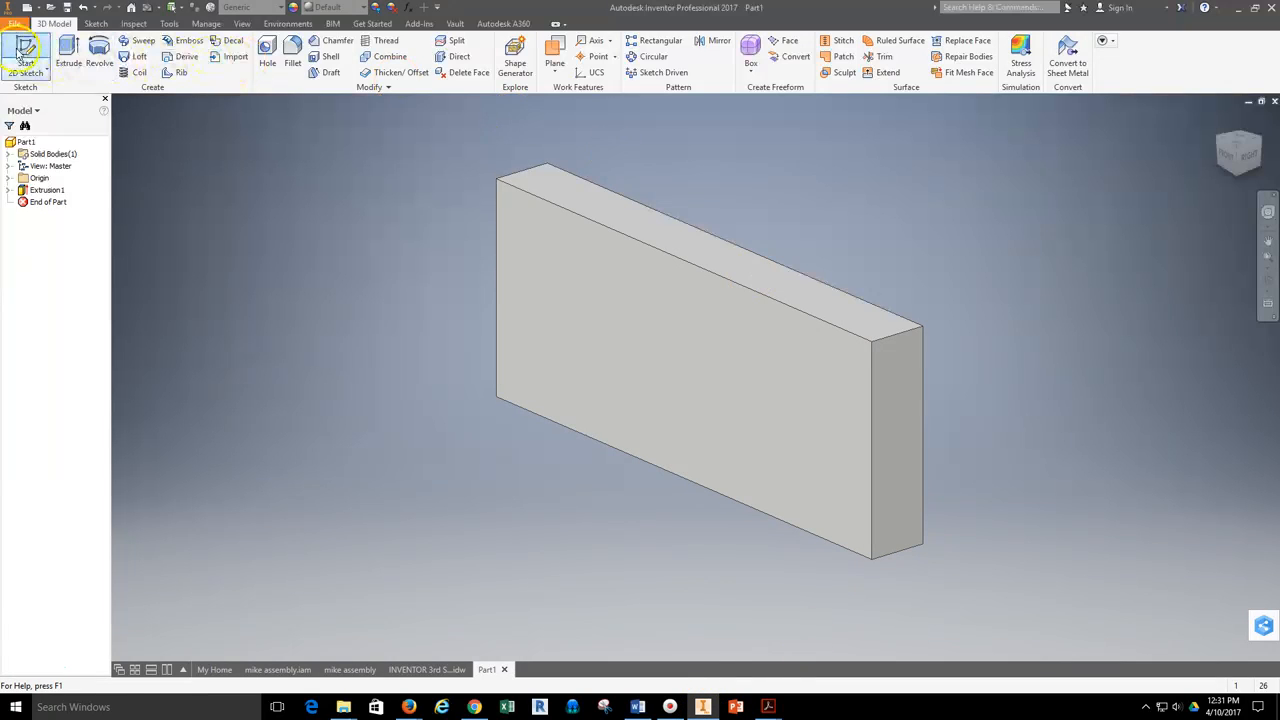
left_click(20, 52)
left_click(662, 233)
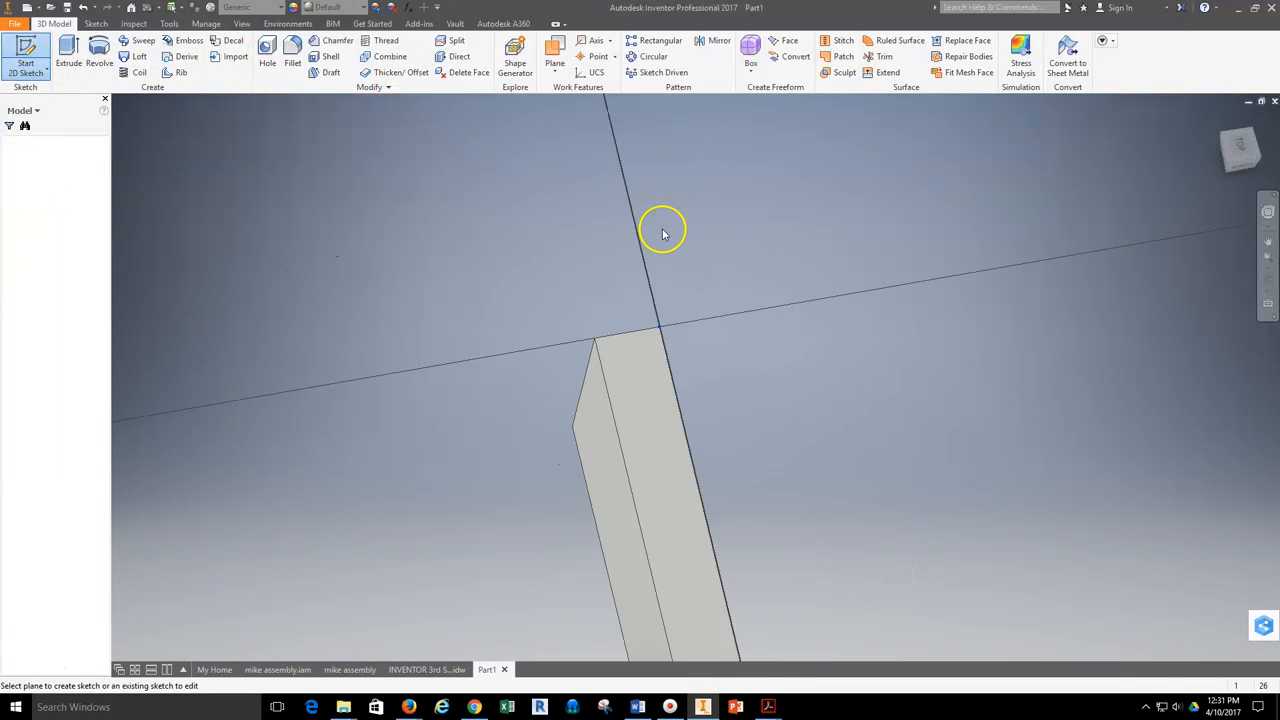
middle_click_drag(757, 463, 733, 268)
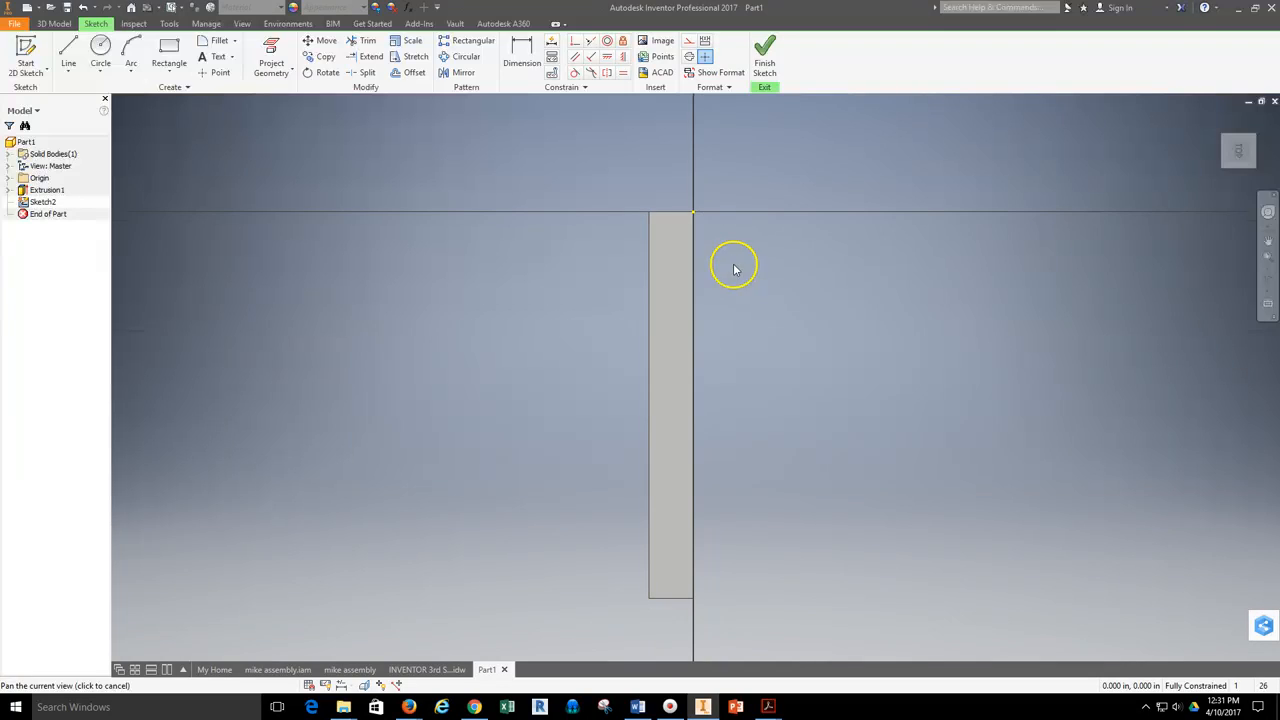
left_click(1257, 134)
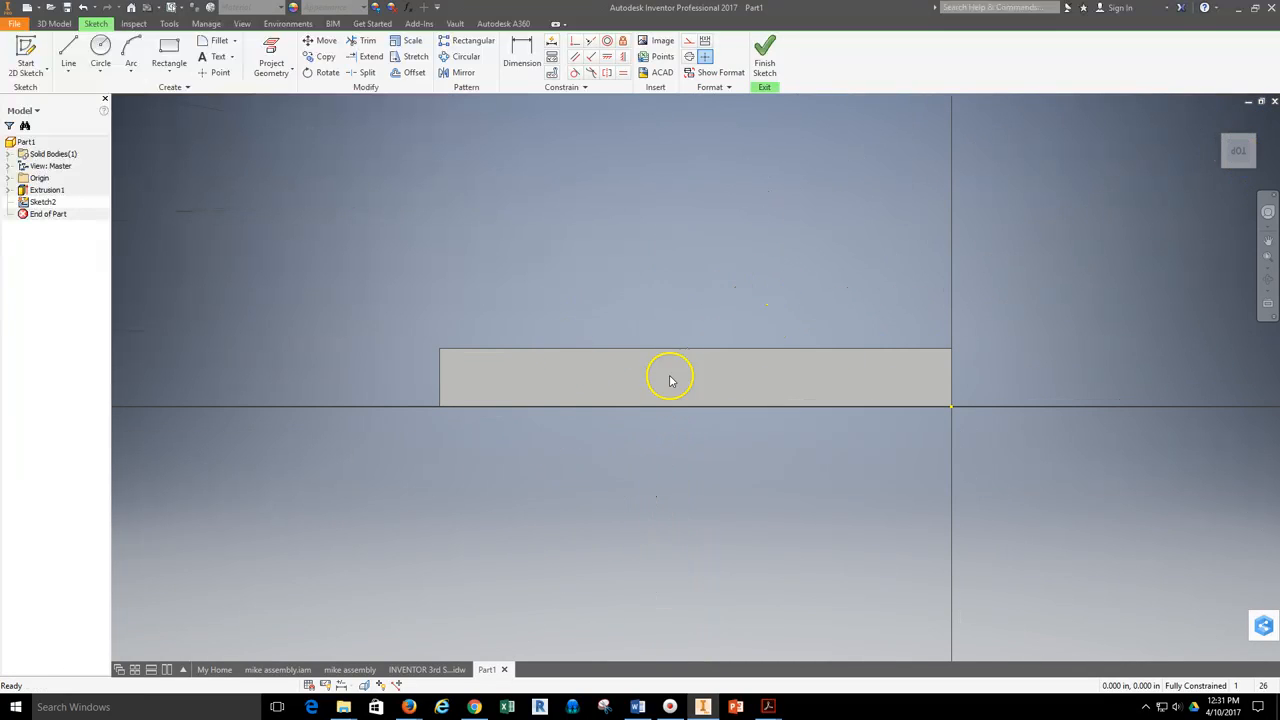
- Draw a 1 7/16 in vertical line from the midpoint of the block's long edge through the origin, checking the height on the Firefox drawing
left_click(68, 50)
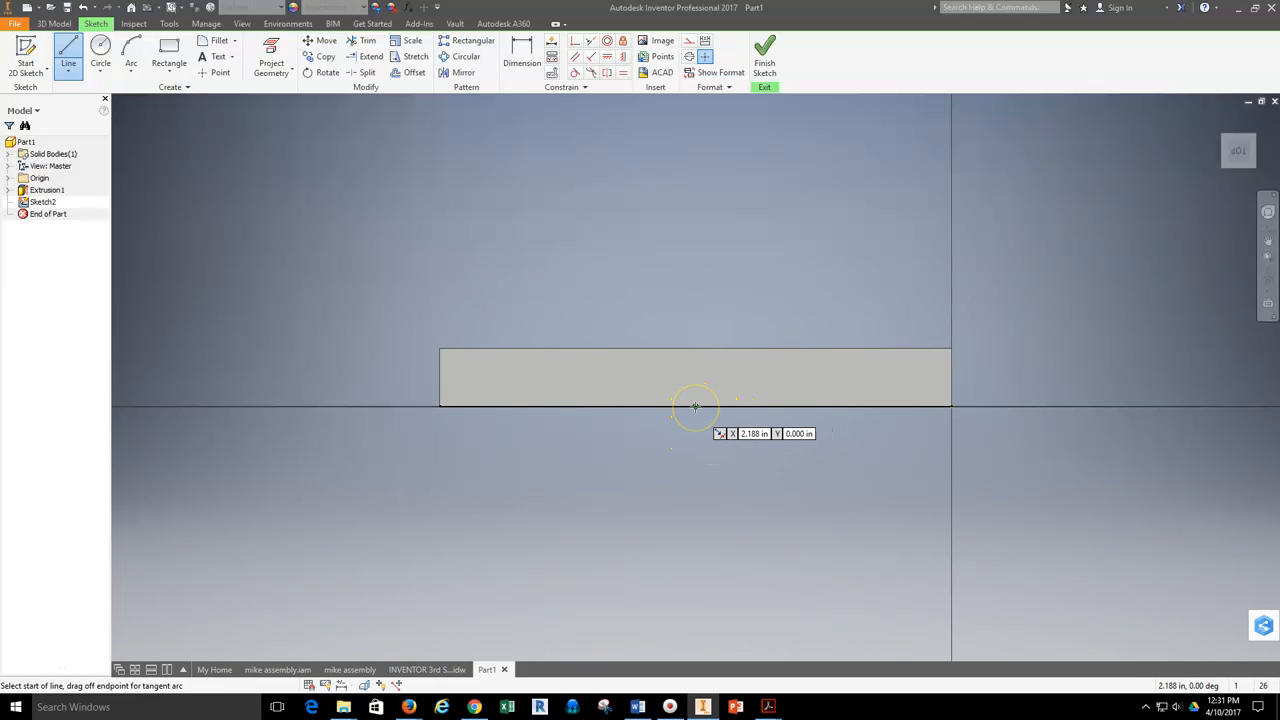
left_click_drag(695, 407, 697, 195)
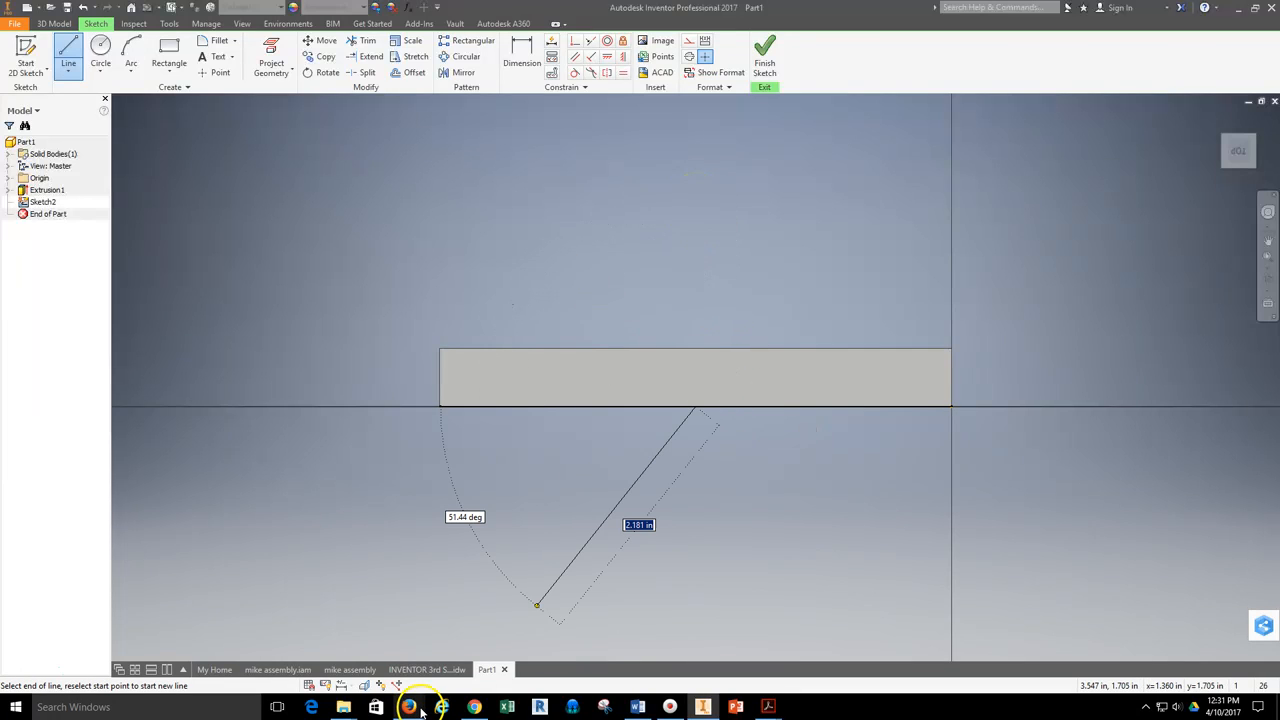
mouse_move(412, 697)
left_click(375, 677)
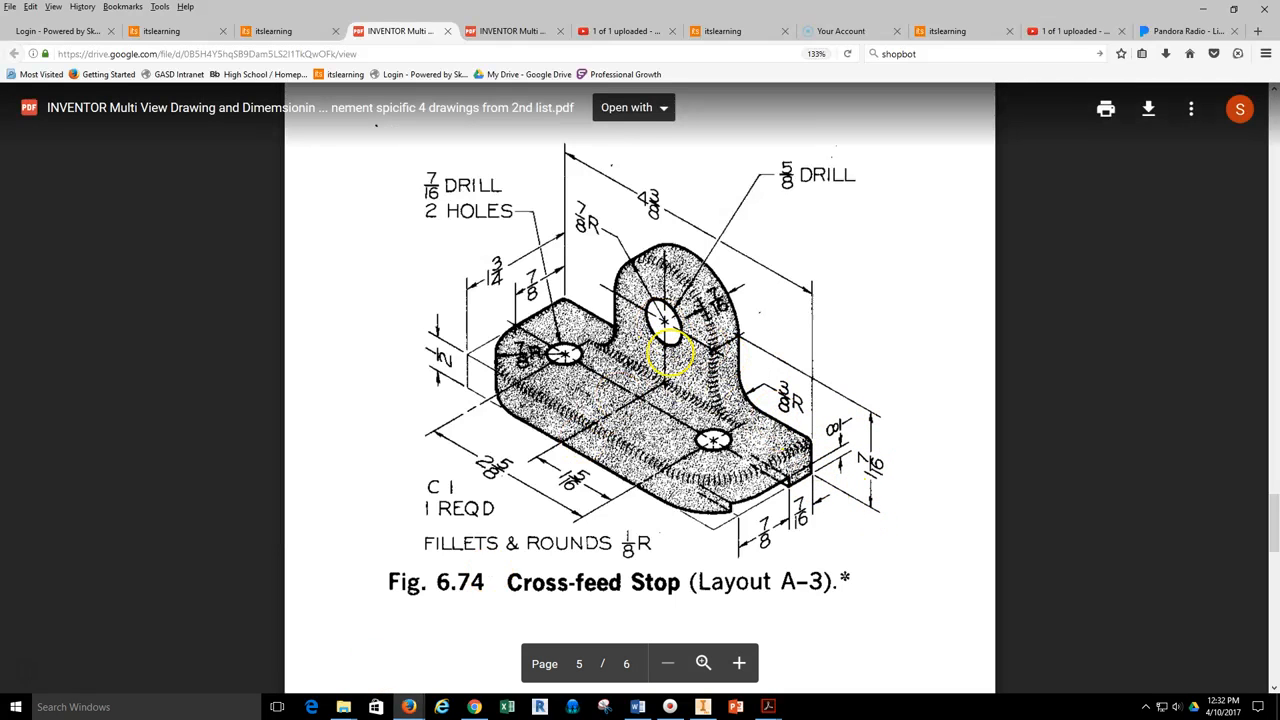
left_click(703, 707)
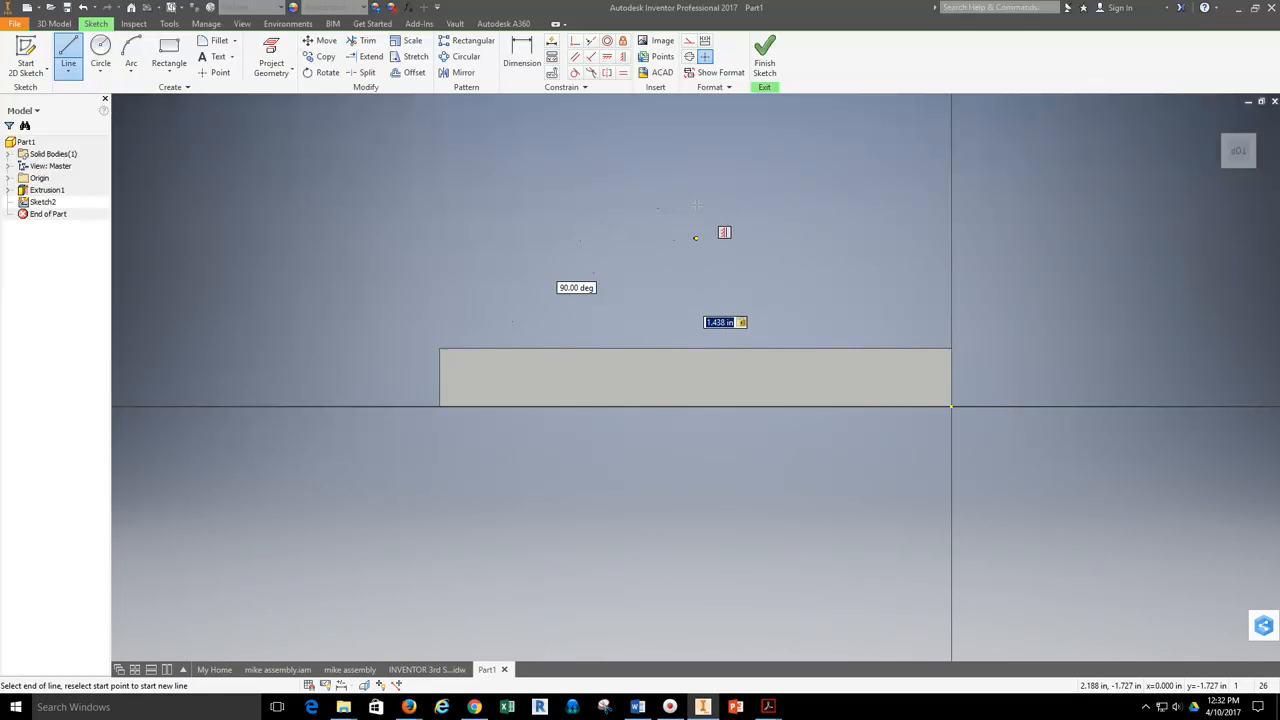
left_click(695, 240)
- Draw a circle of 7/8 in radius centred on the vertical line's upper end, checking the radius on the Firefox drawing
left_click(101, 47)
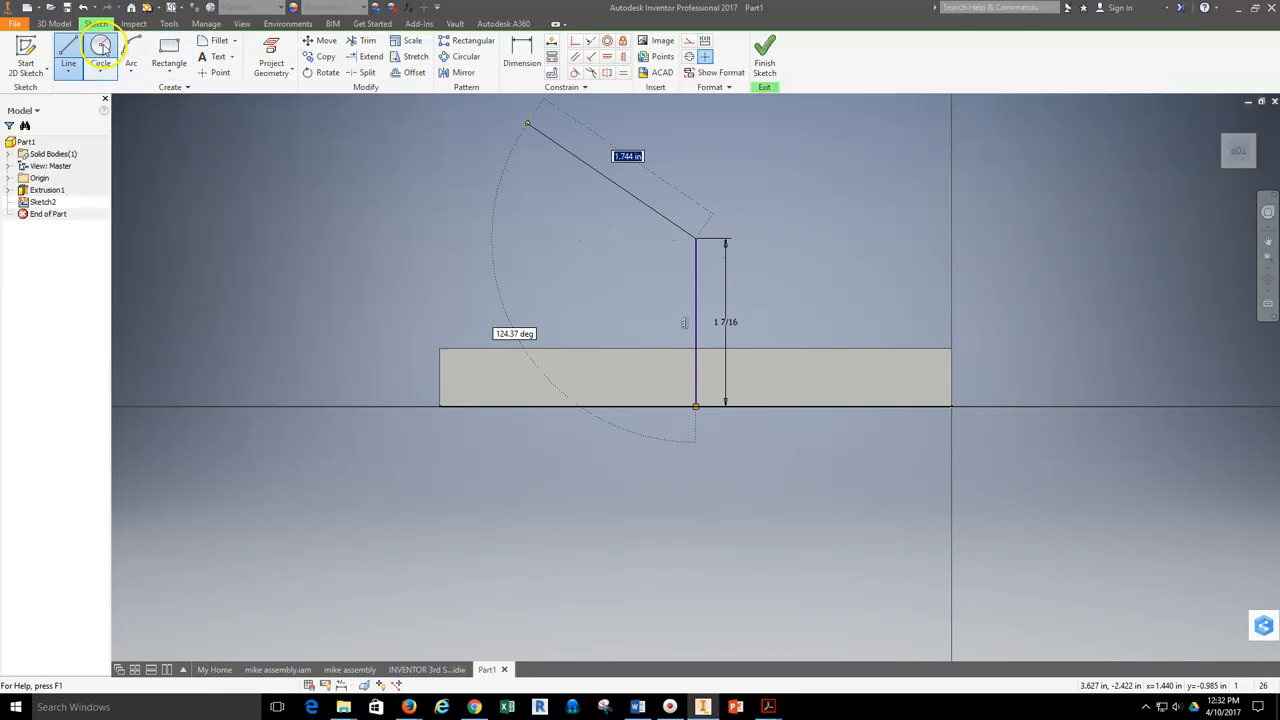
left_click(695, 240)
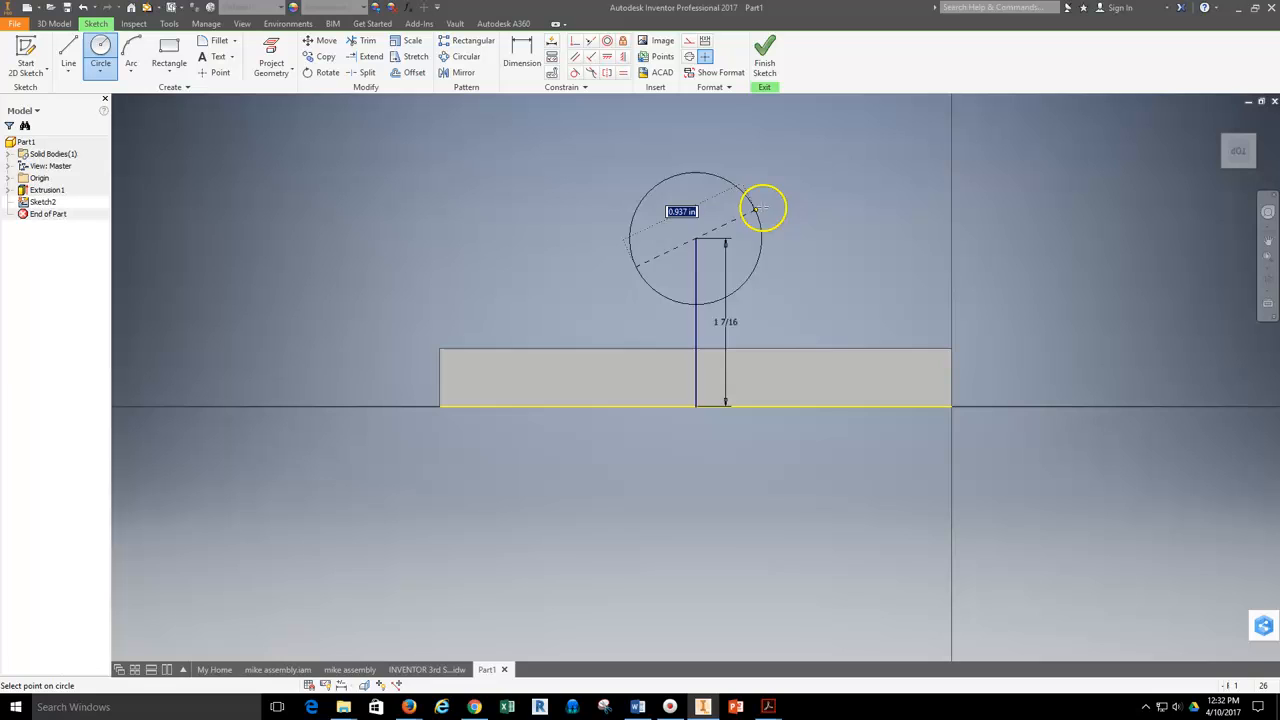
right_click(794, 187)
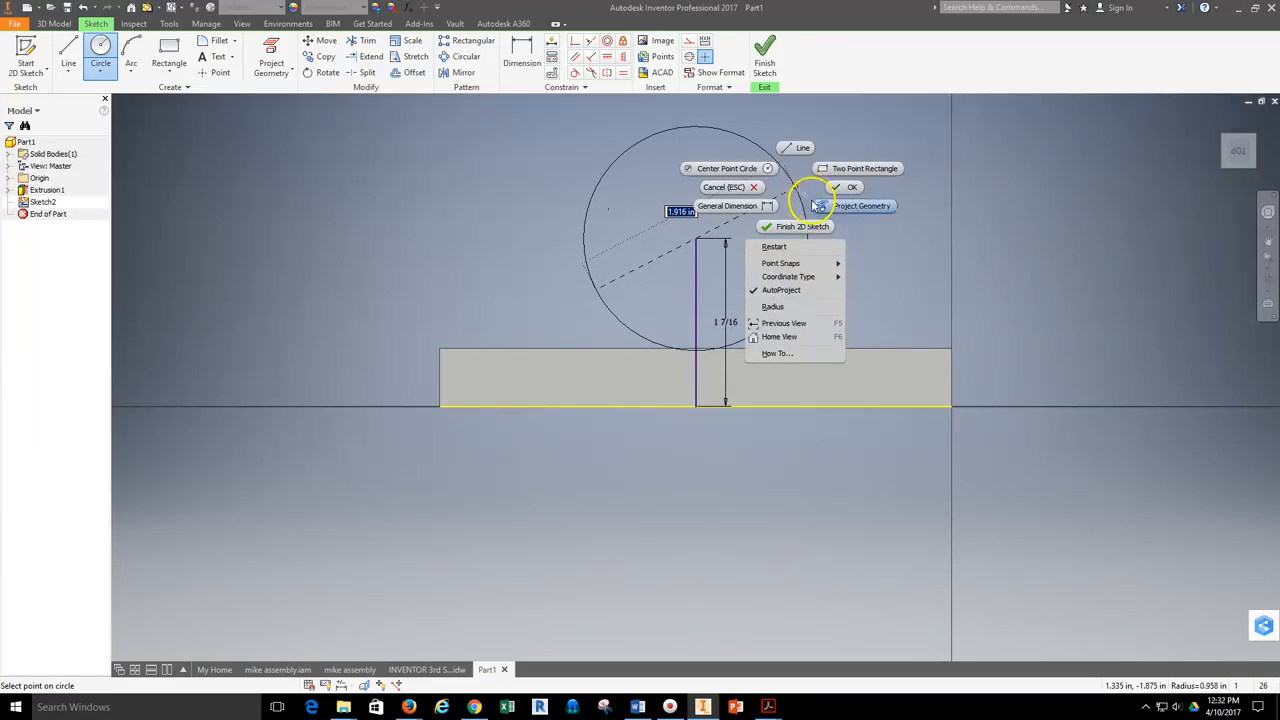
left_click(773, 306)
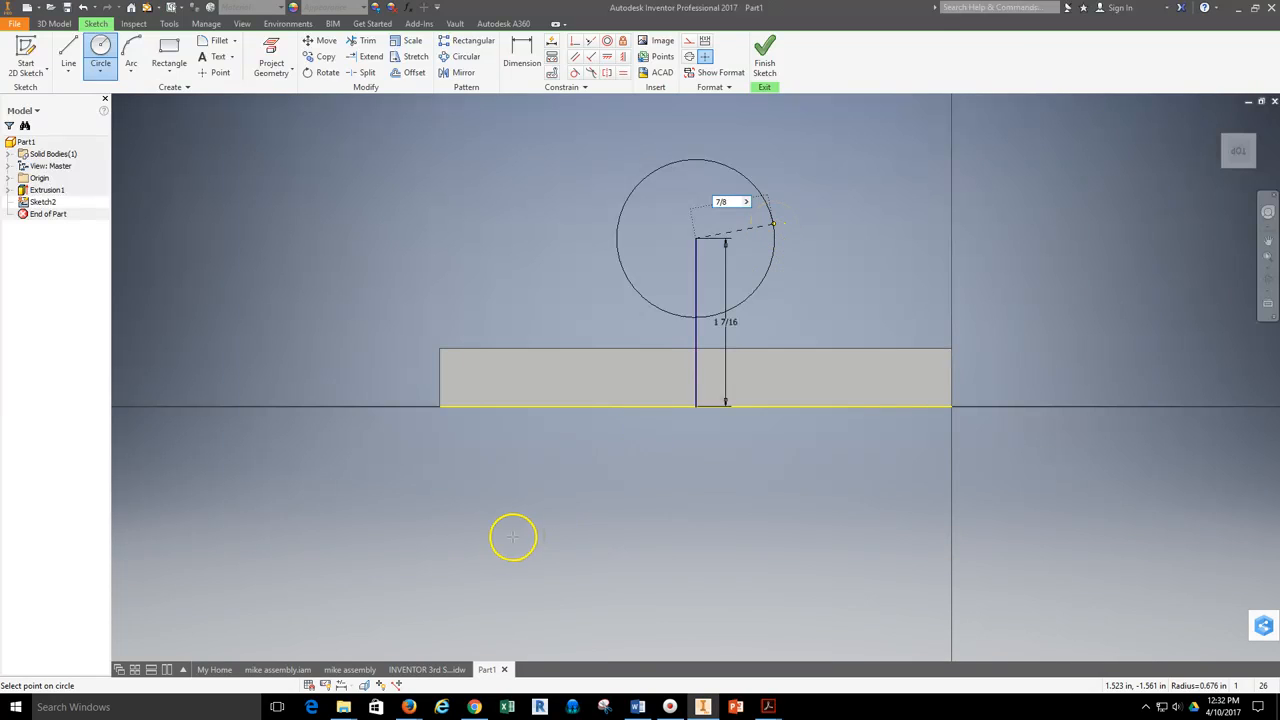
mouse_move(414, 700)
left_click(334, 632)
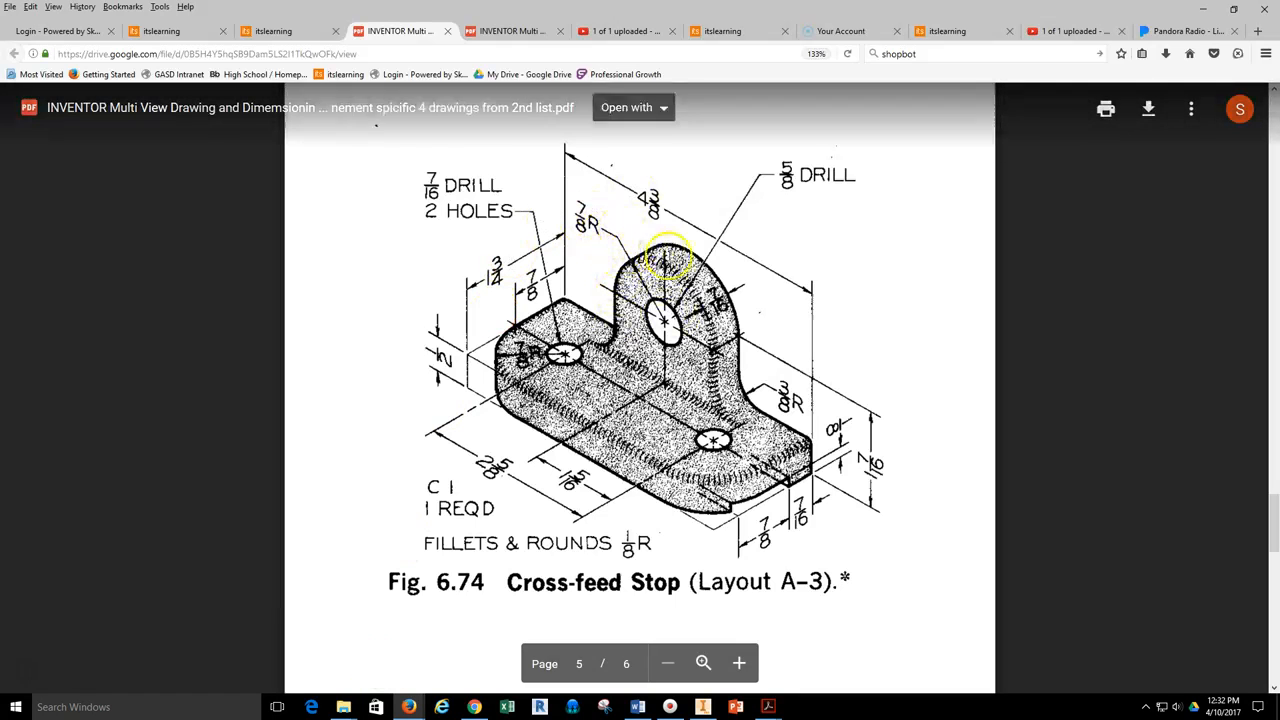
left_click(705, 706)
key("Return")
- Draw vertical lines from both sides of the circle down to the block's near edge
left_click(68, 52)
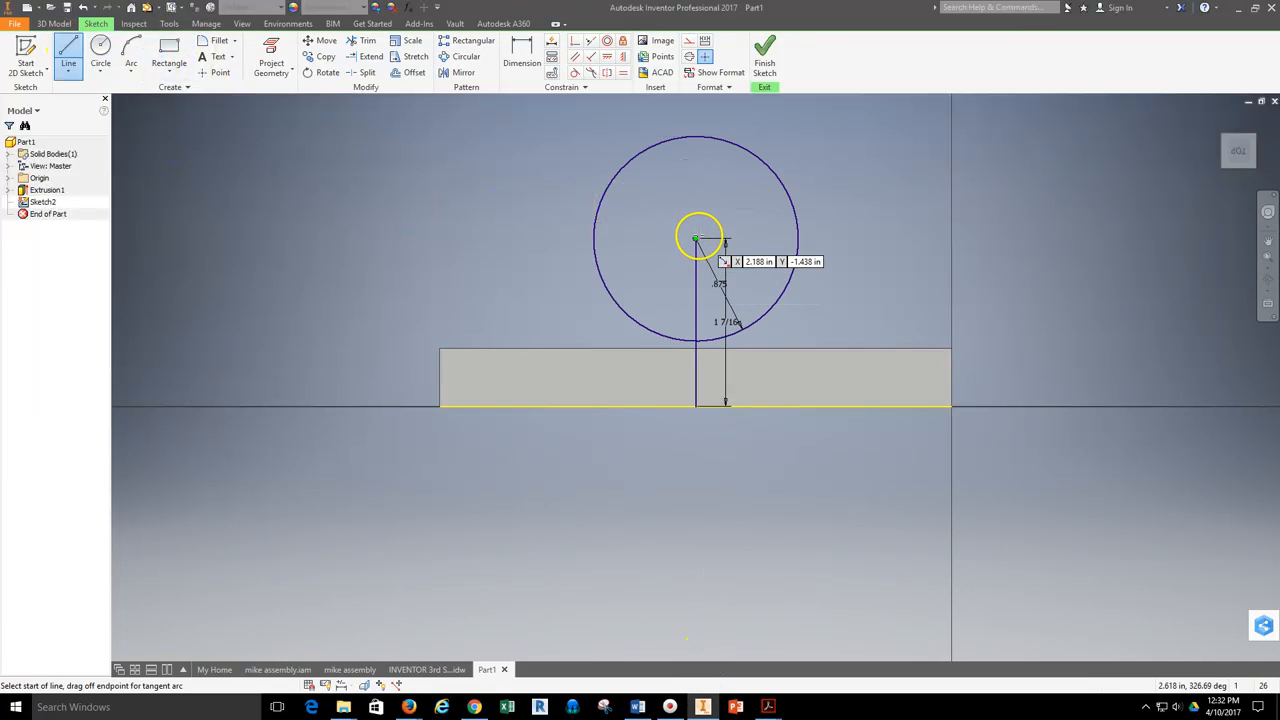
left_click(797, 238)
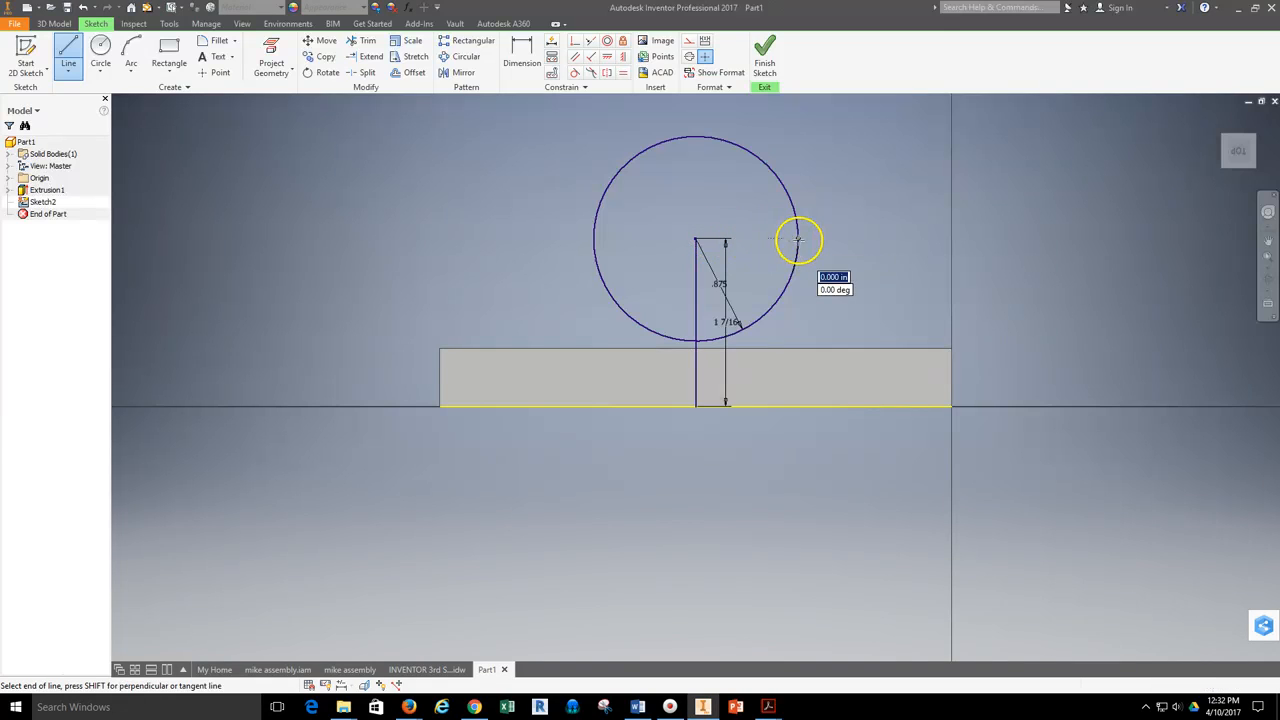
double_click(797, 348)
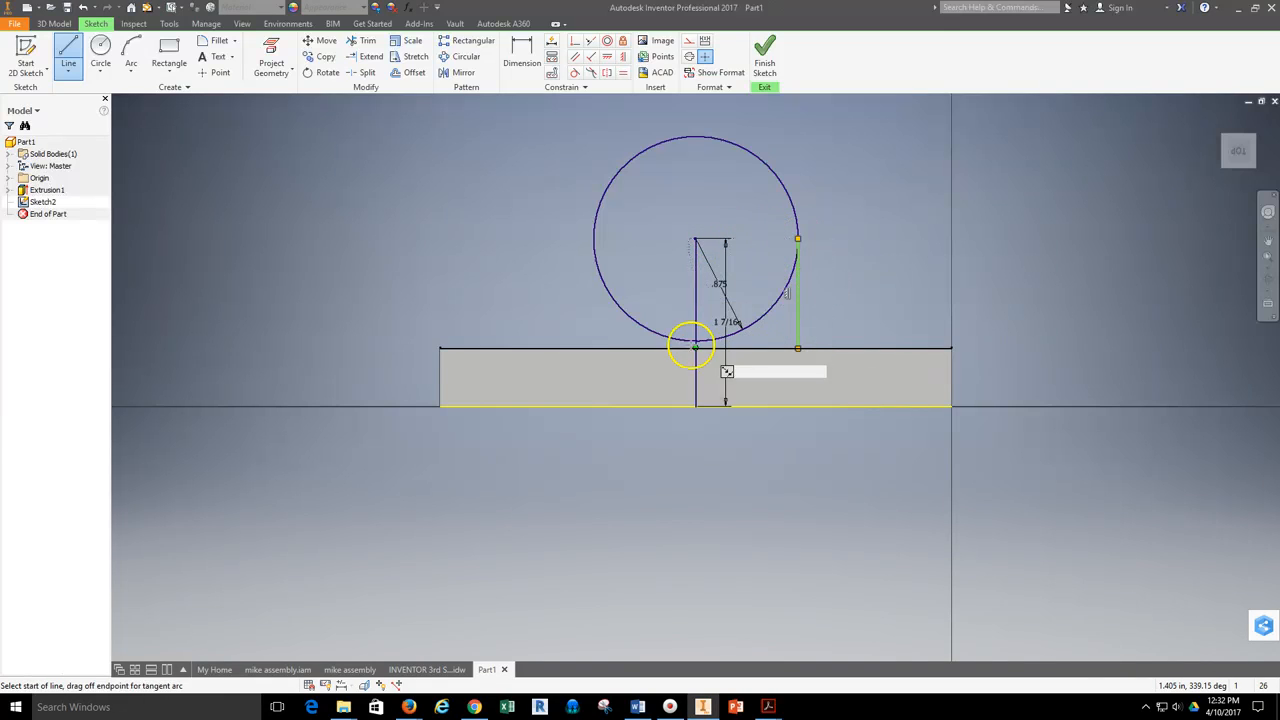
left_click(594, 238)
double_click(594, 348)
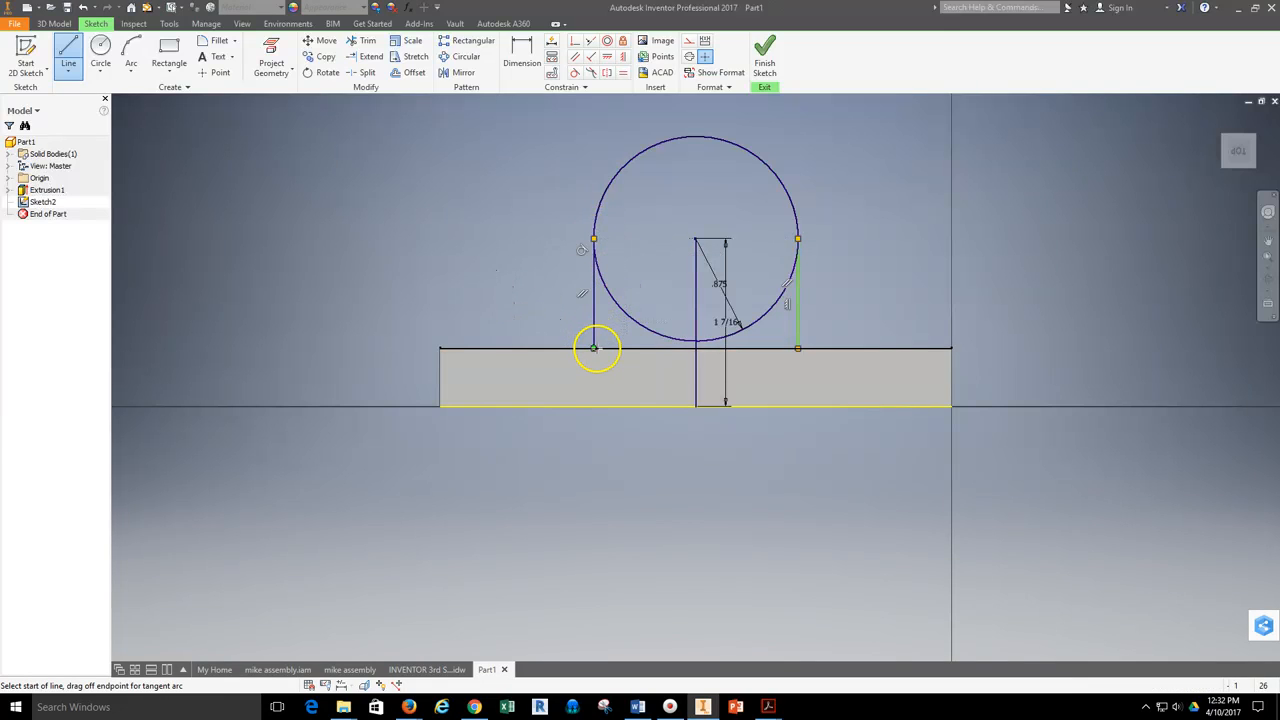
- Close the profile with a line along the block edge between the two verticals, and trim away the circle's lower half
left_click(797, 348)
double_click(594, 348)
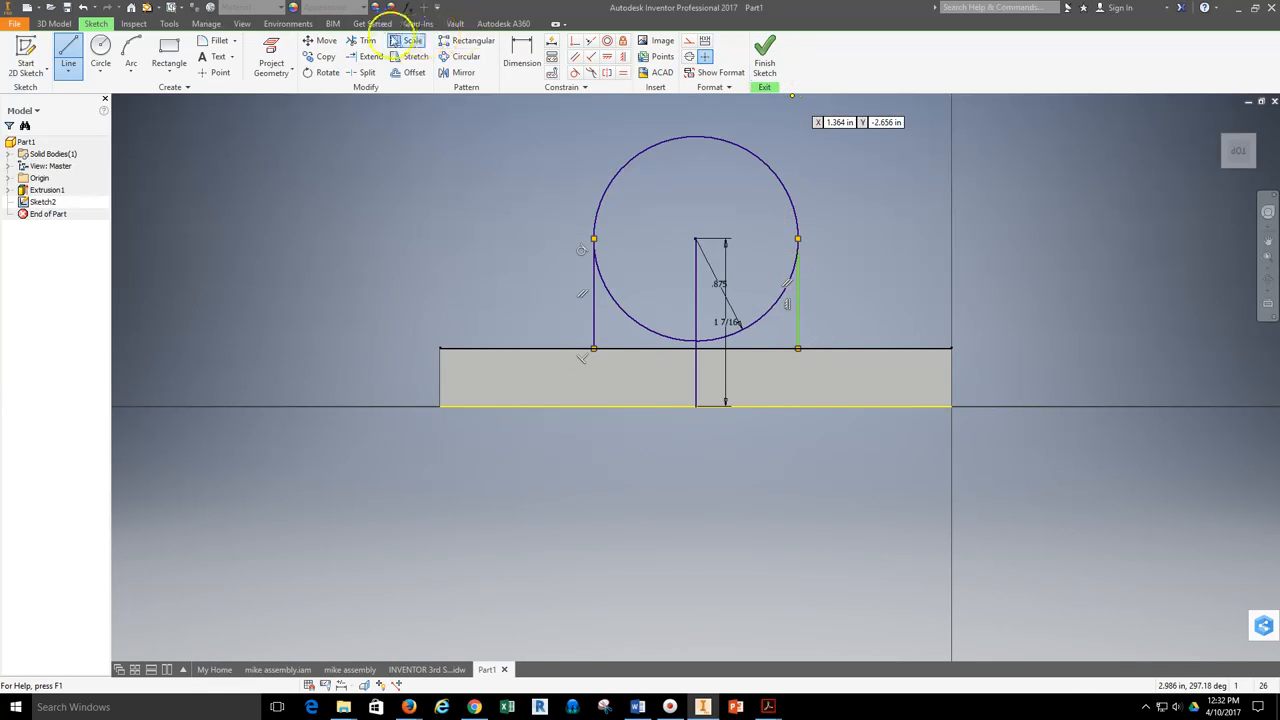
left_click(362, 40)
left_click(634, 314)
left_click(764, 330)
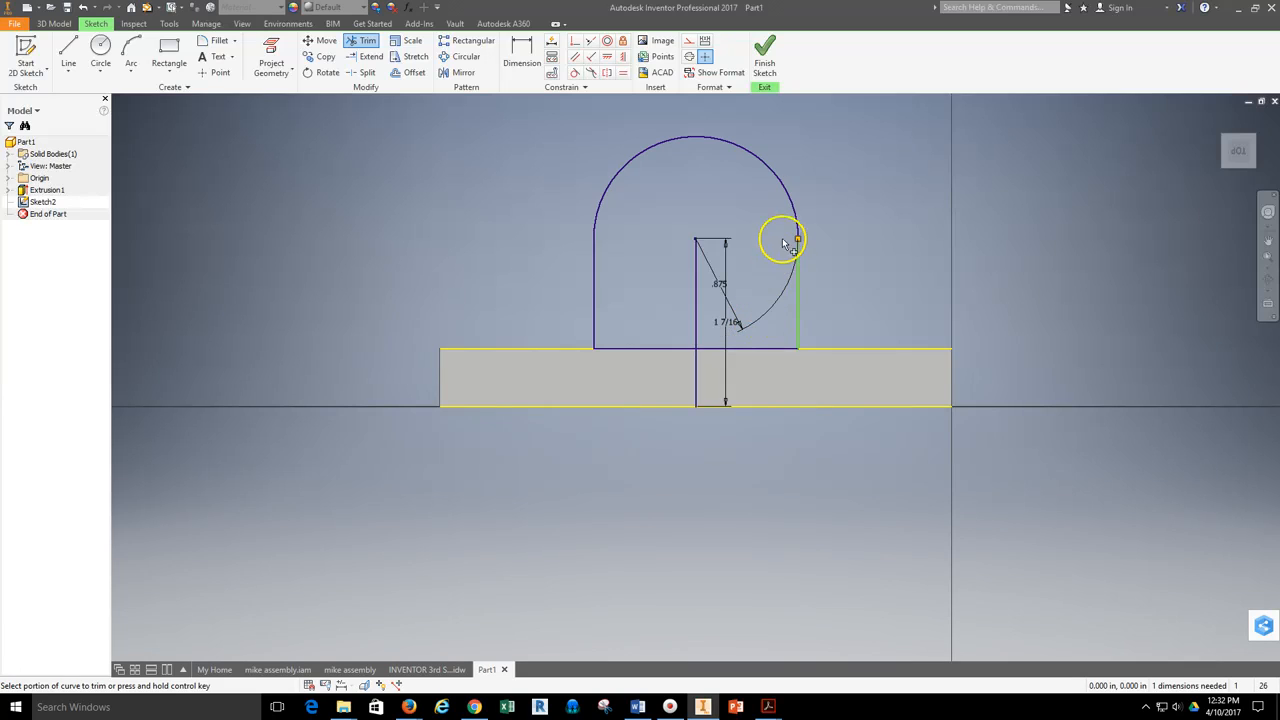
left_click(765, 58)
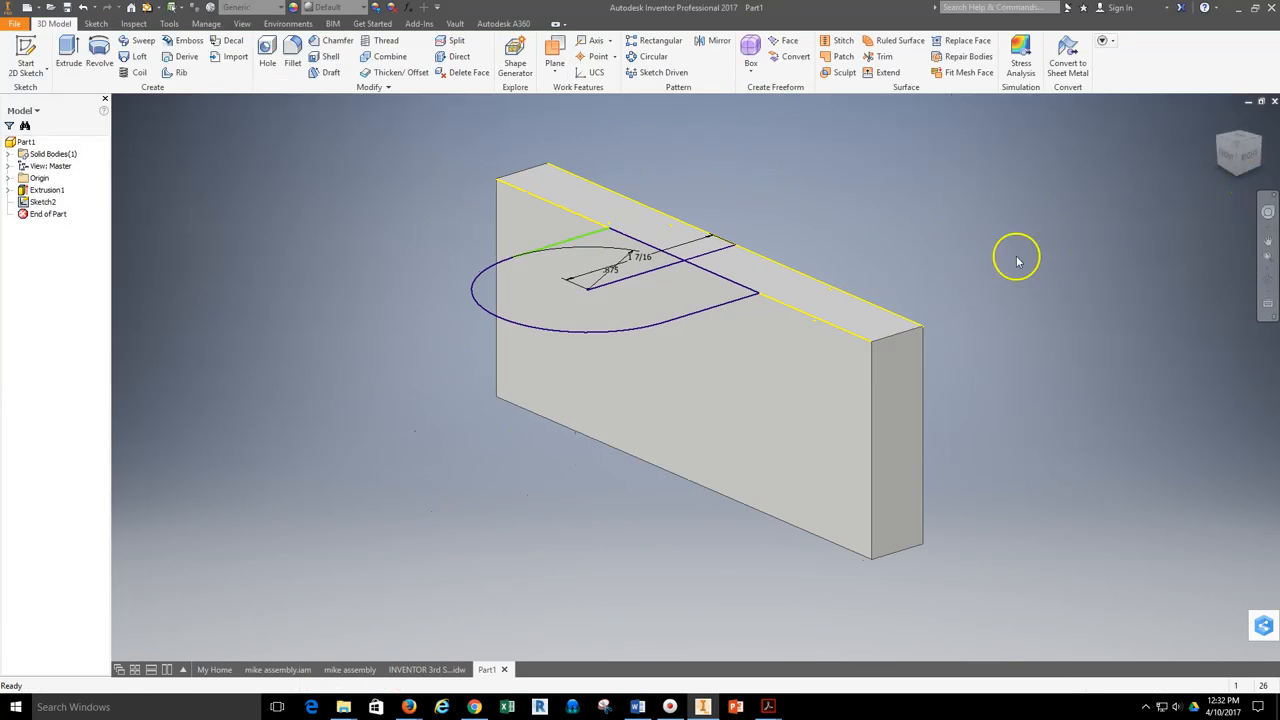
- Extrude the rounded upright profile 7/16 in over the block in the reversed direction, checking the thickness on the Firefox drawing
left_click(68, 55)
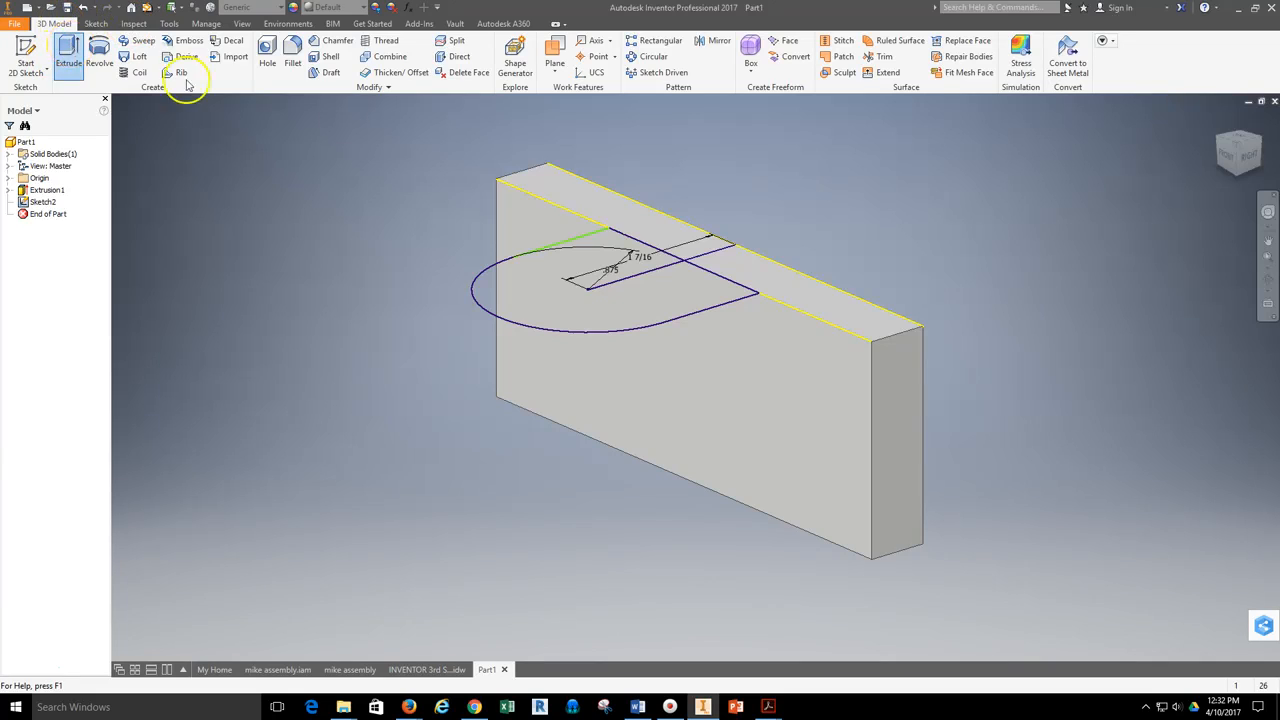
left_click(551, 300)
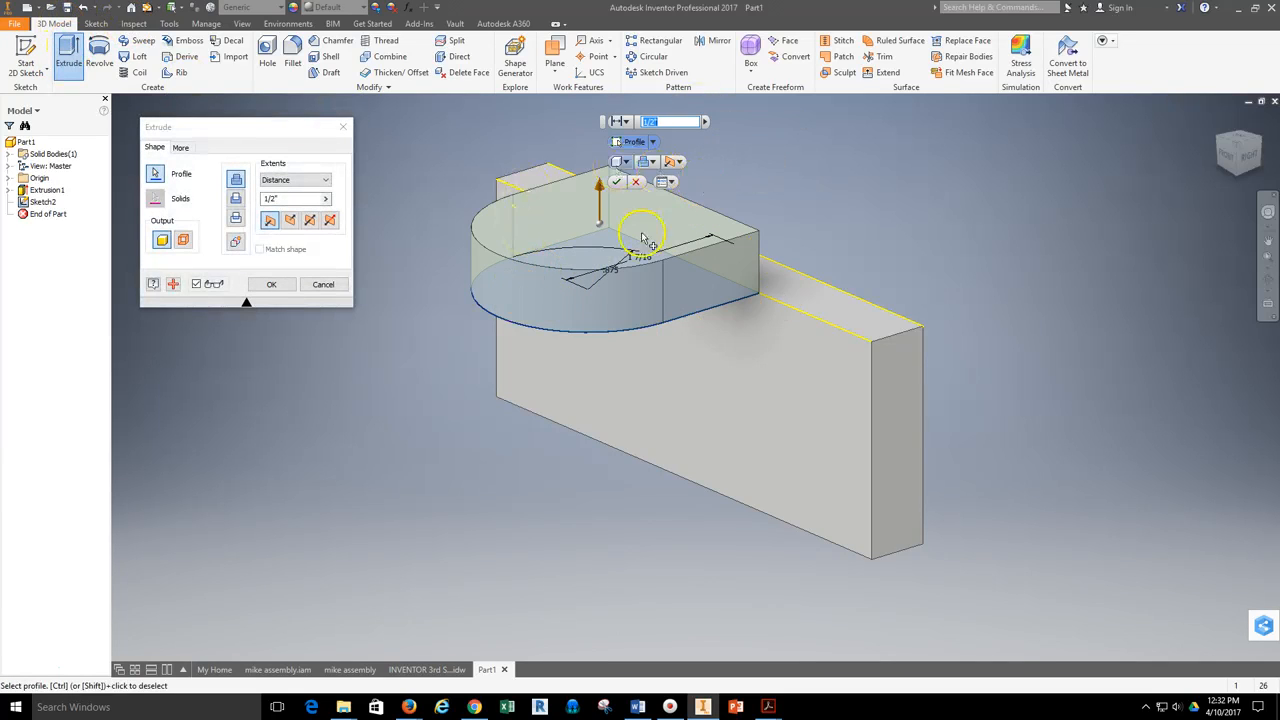
left_click(290, 219)
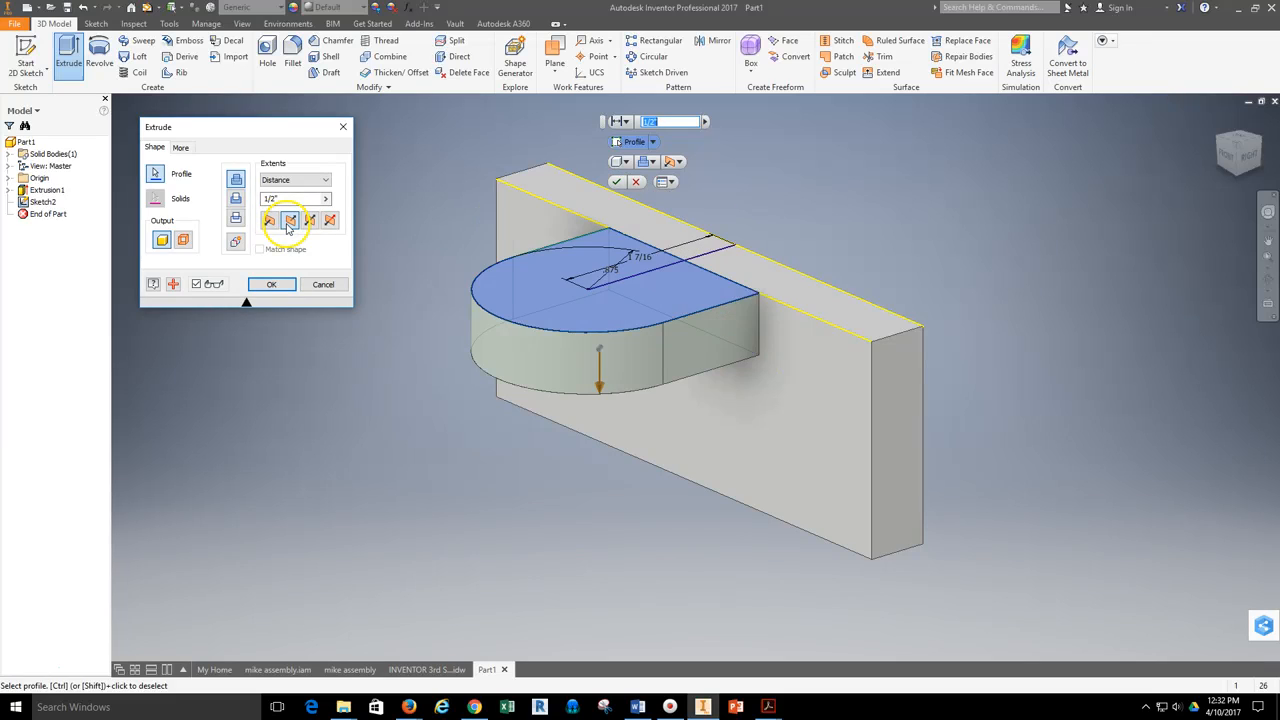
left_click(1268, 280)
left_click_drag(692, 379, 745, 356)
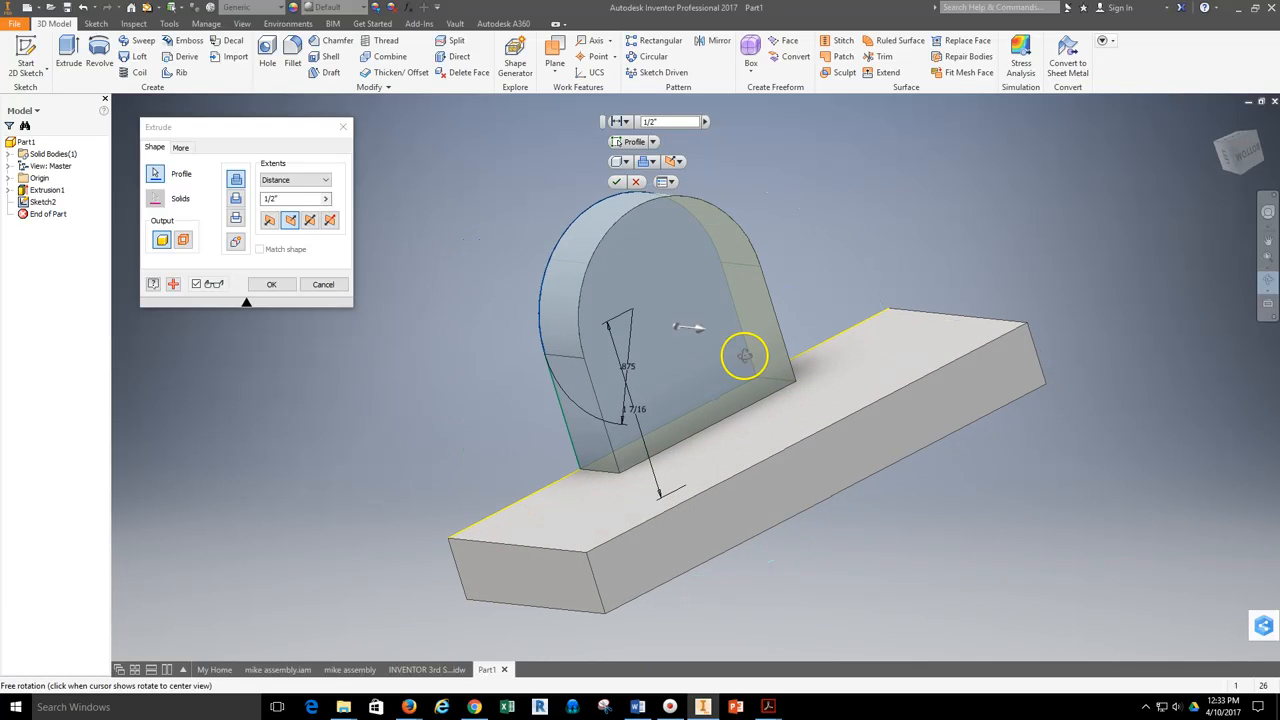
left_click(409, 705)
left_click(360, 645)
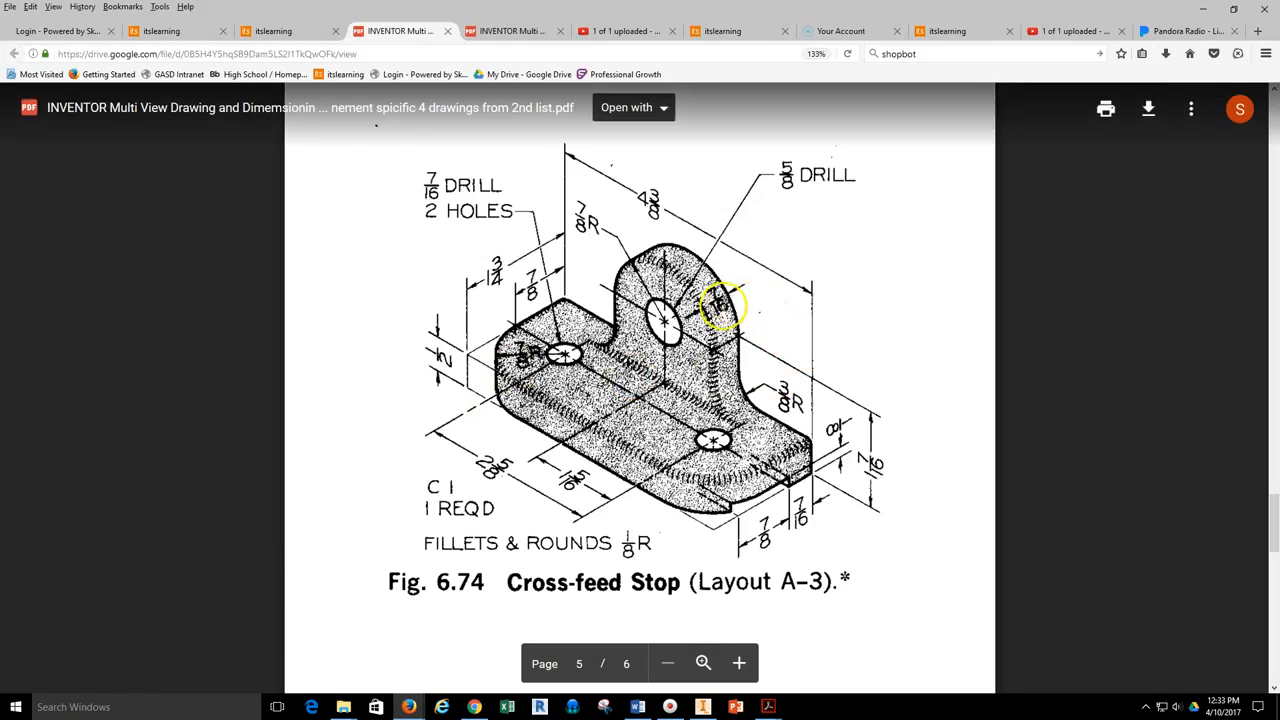
left_click(703, 706)
left_click_drag(278, 197, 253, 200)
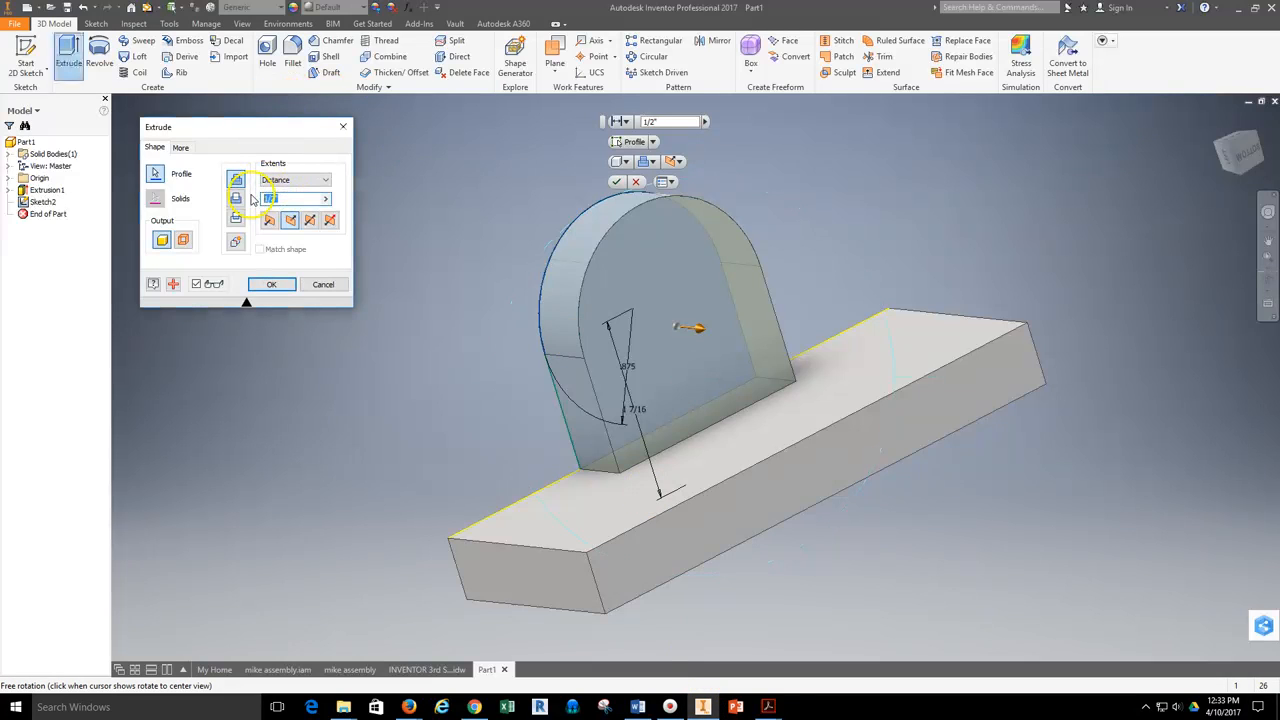
type("7/16")
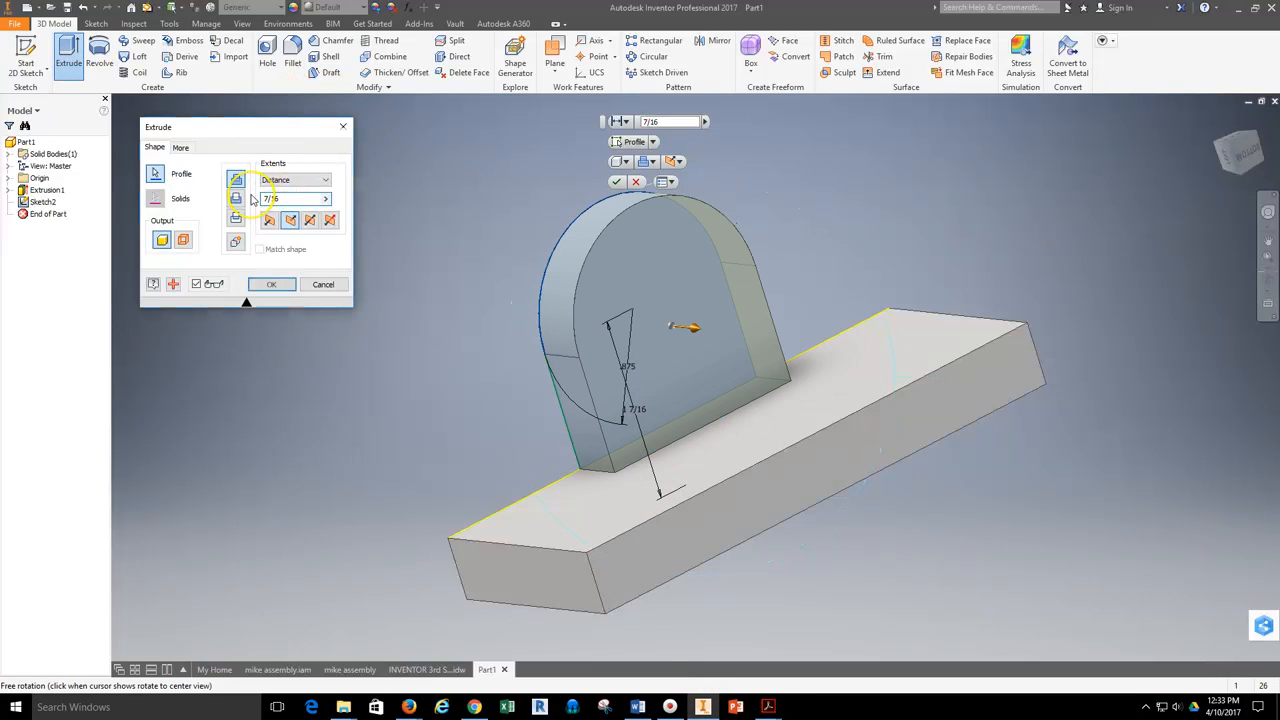
left_click(271, 284)
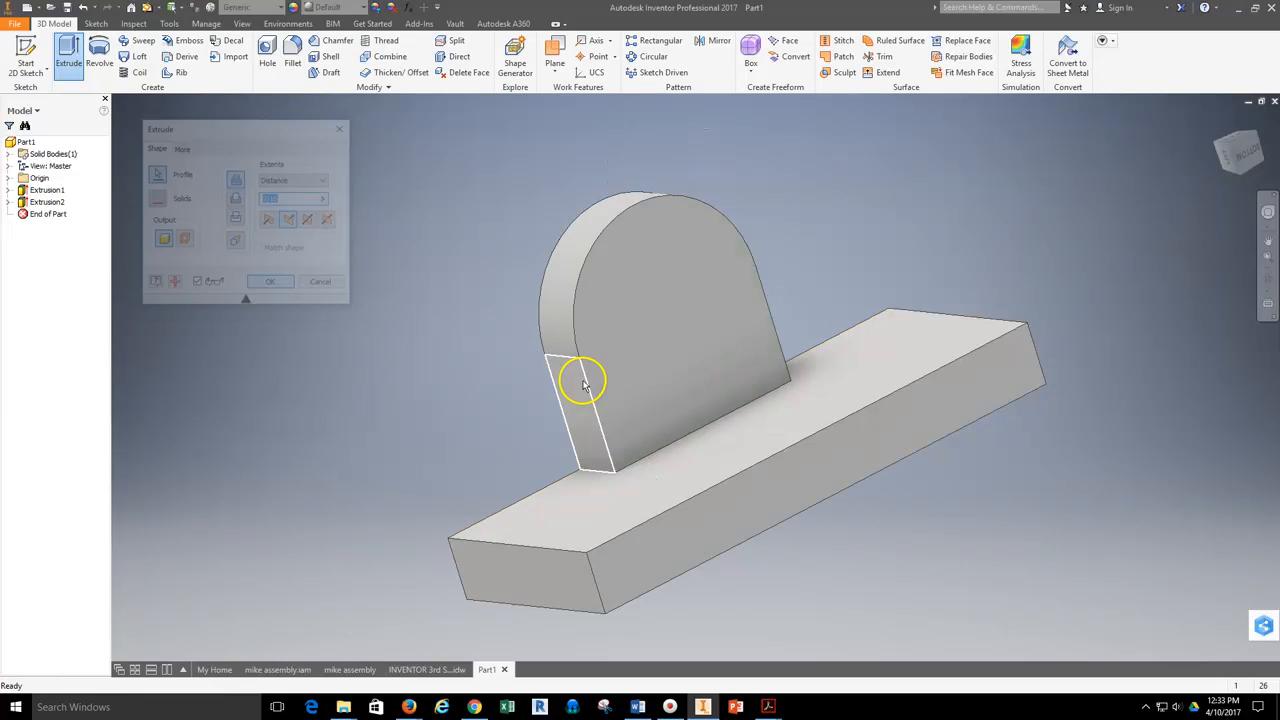
- Check the bottom groove on the Cross-feed Stop drawing in Firefox, and start a sketch on the block's narrow end face in Inventor
left_click(1268, 280)
left_click_drag(951, 437, 963, 391)
left_click_drag(769, 434, 503, 455)
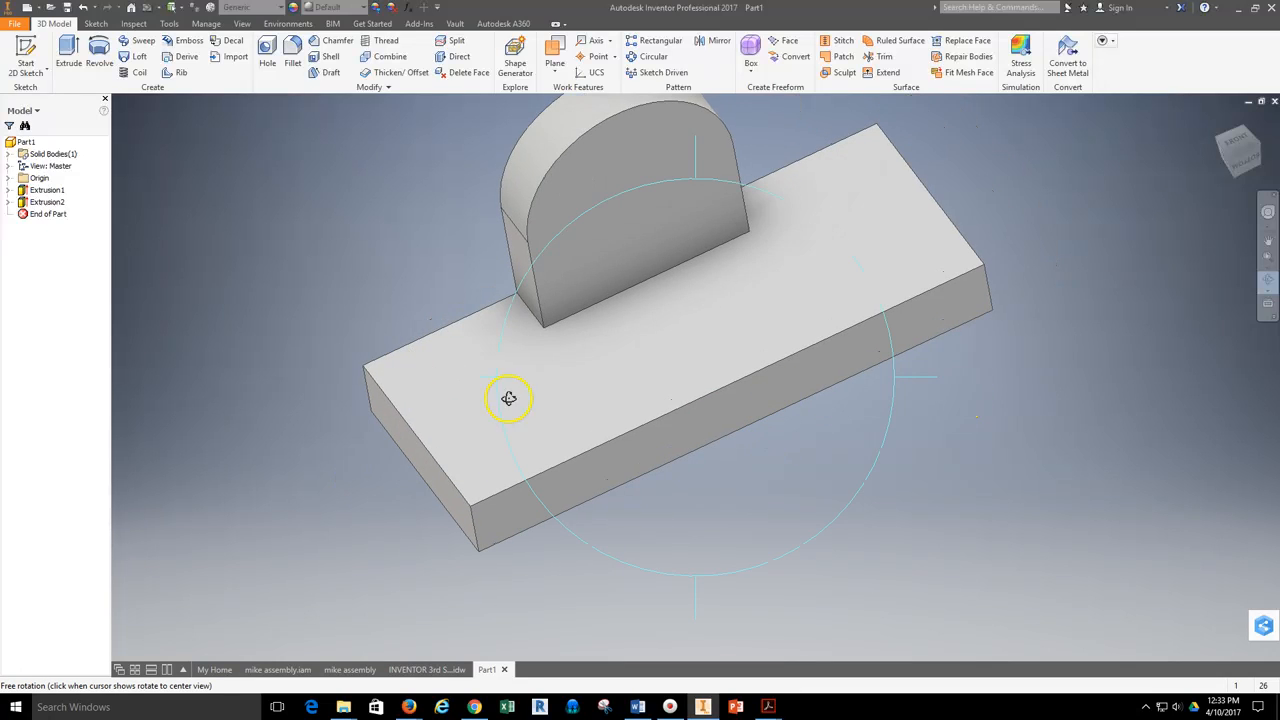
left_click_drag(665, 389, 697, 366)
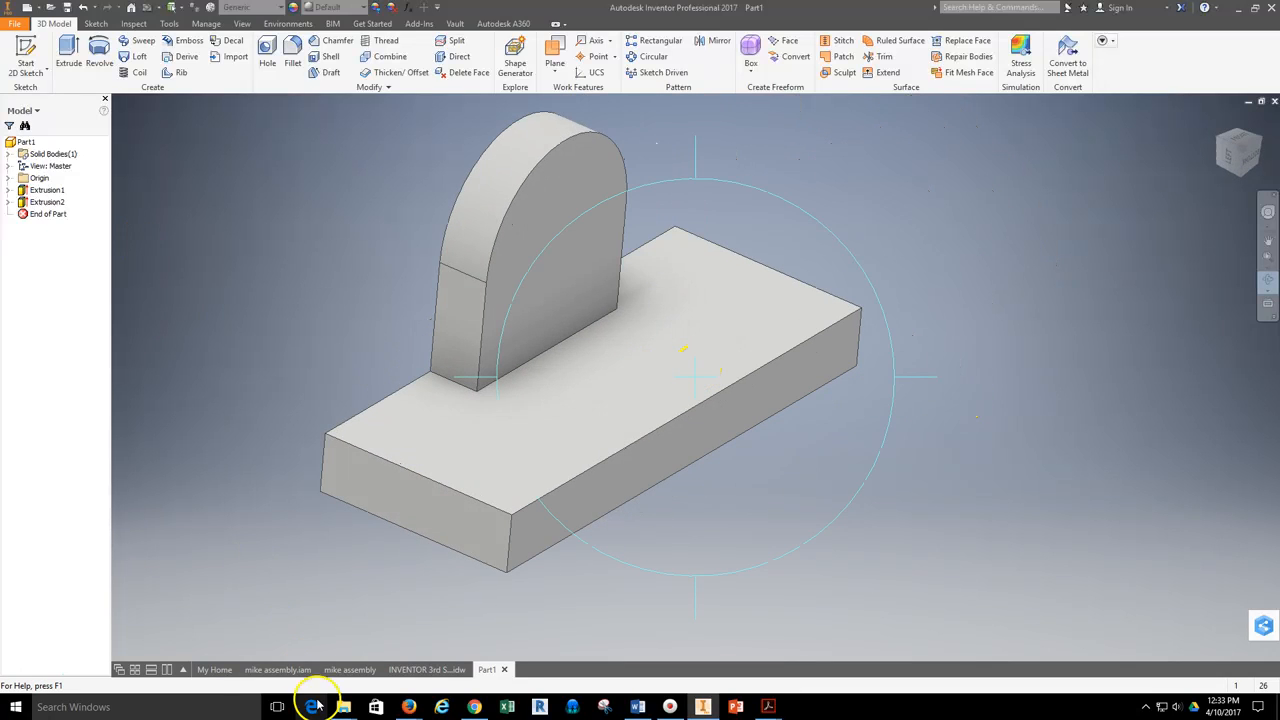
mouse_move(410, 707)
left_click(340, 645)
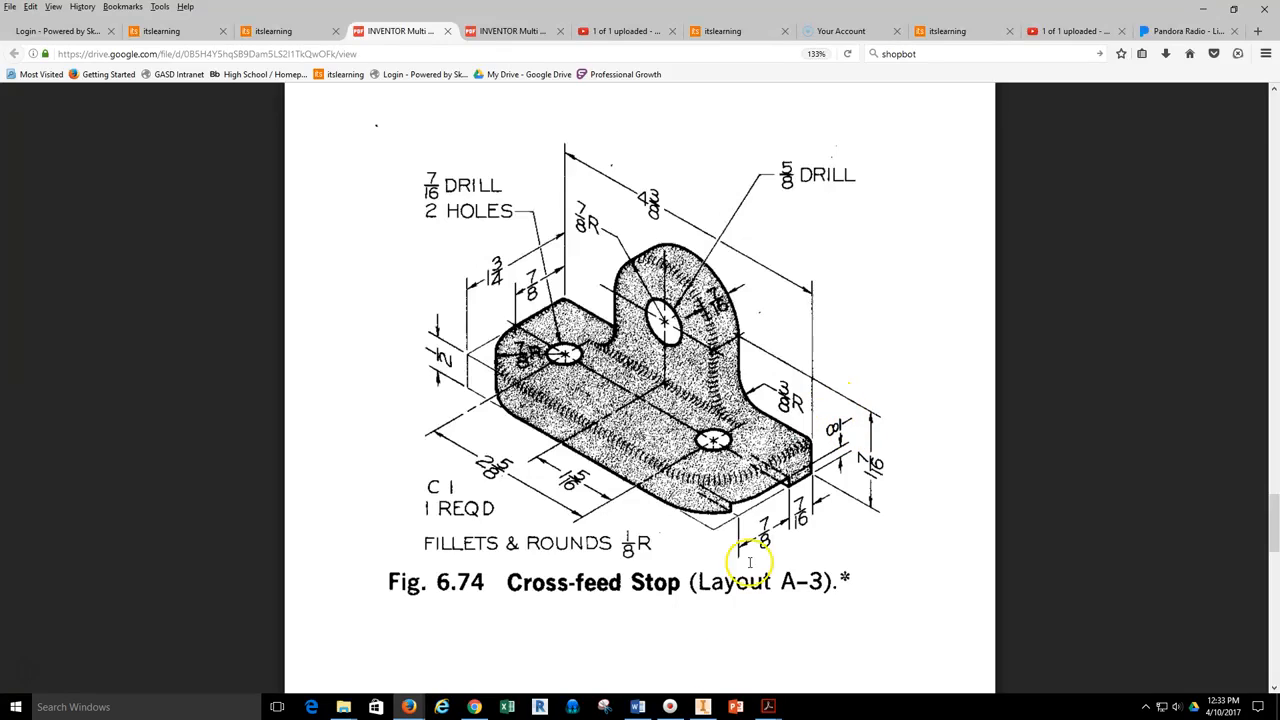
key("alt+Tab")
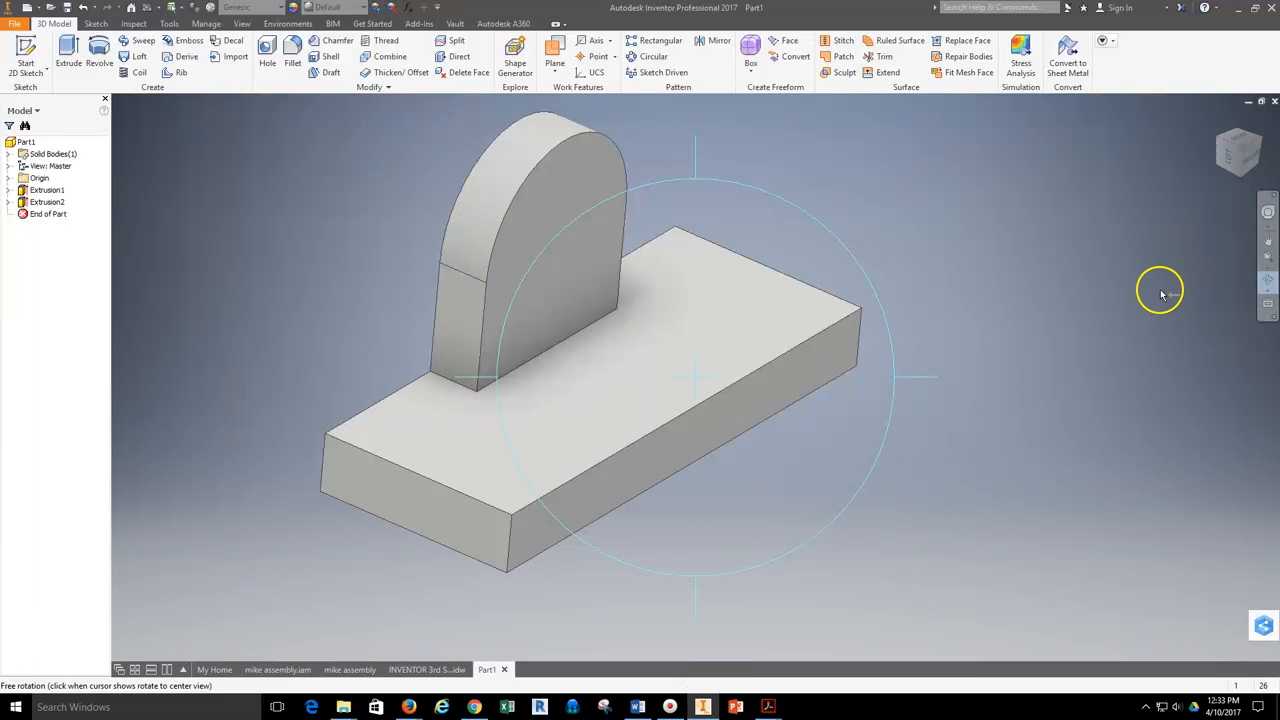
left_click(26, 58)
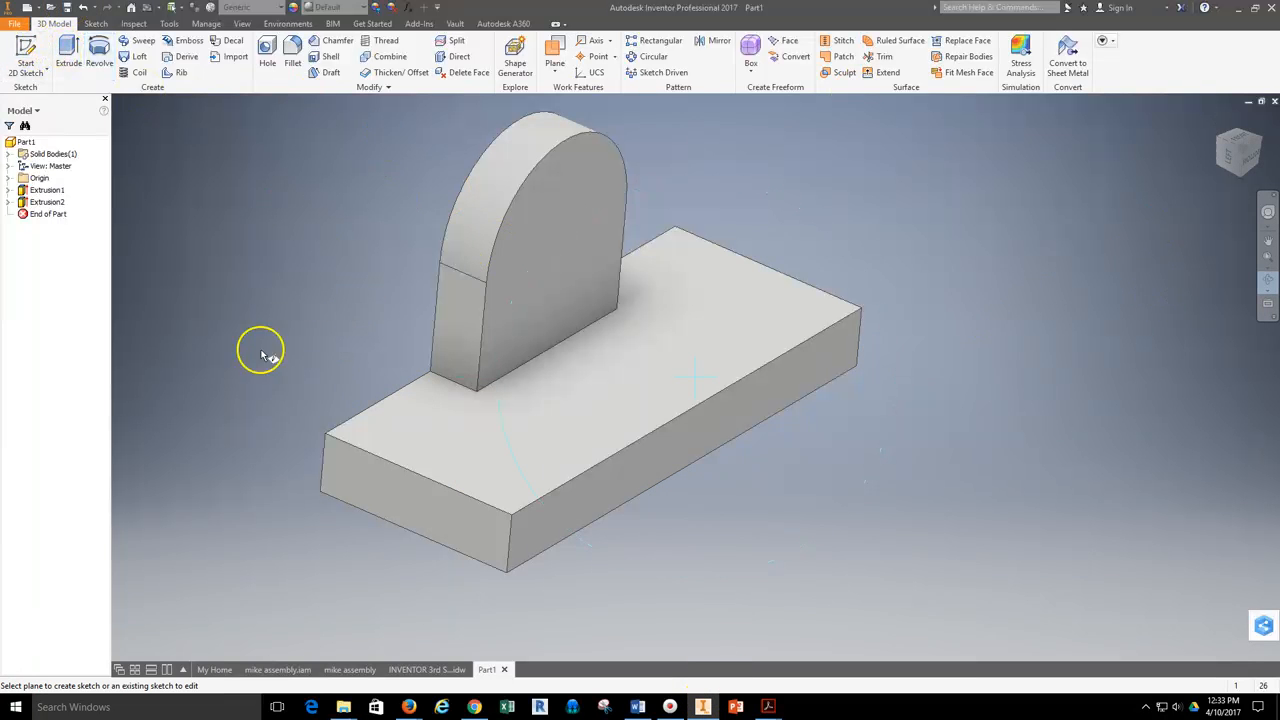
left_click(434, 521)
left_click(68, 50)
left_click(461, 377)
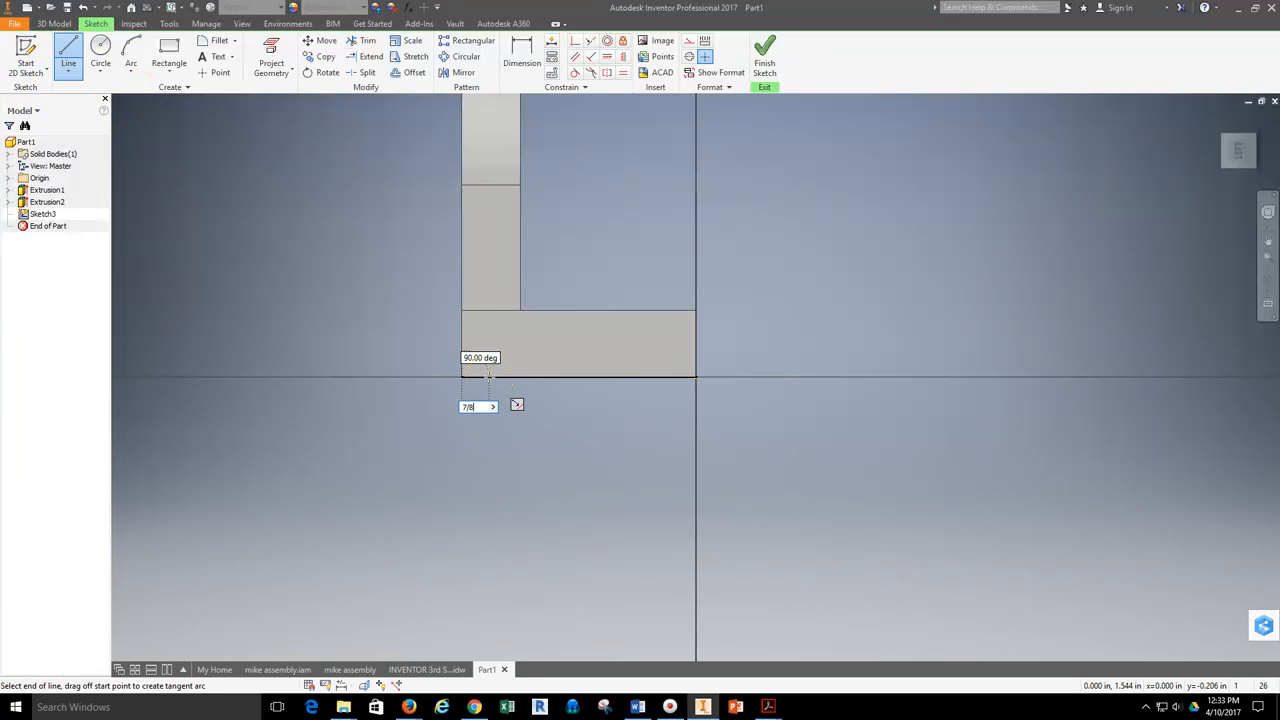
left_click(578, 377)
key("Escape")
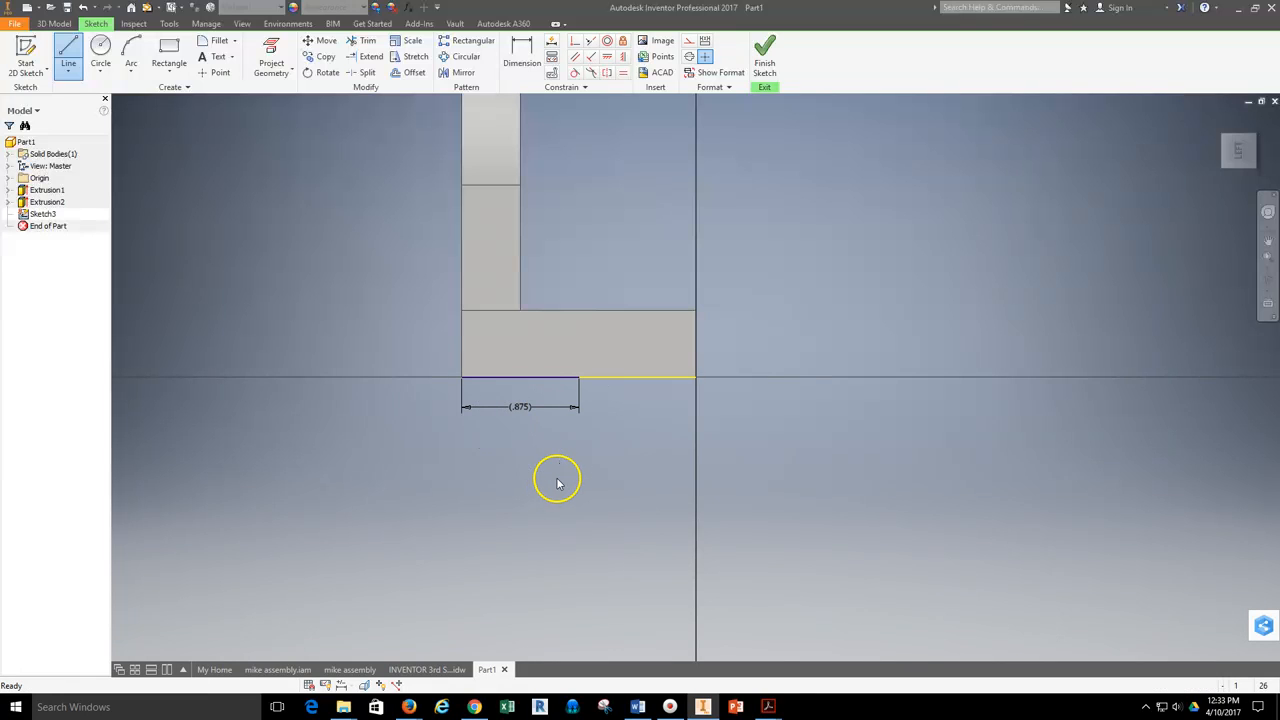
mouse_move(412, 703)
left_click(367, 632)
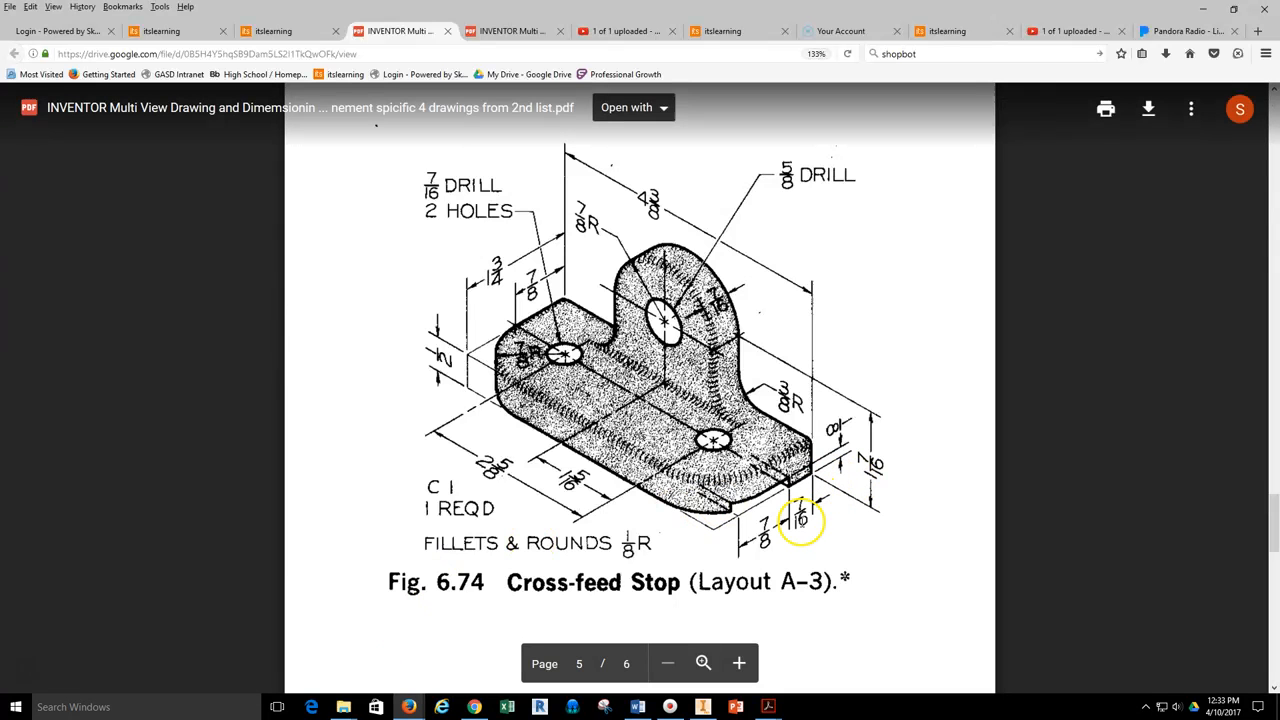
left_click(703, 706)
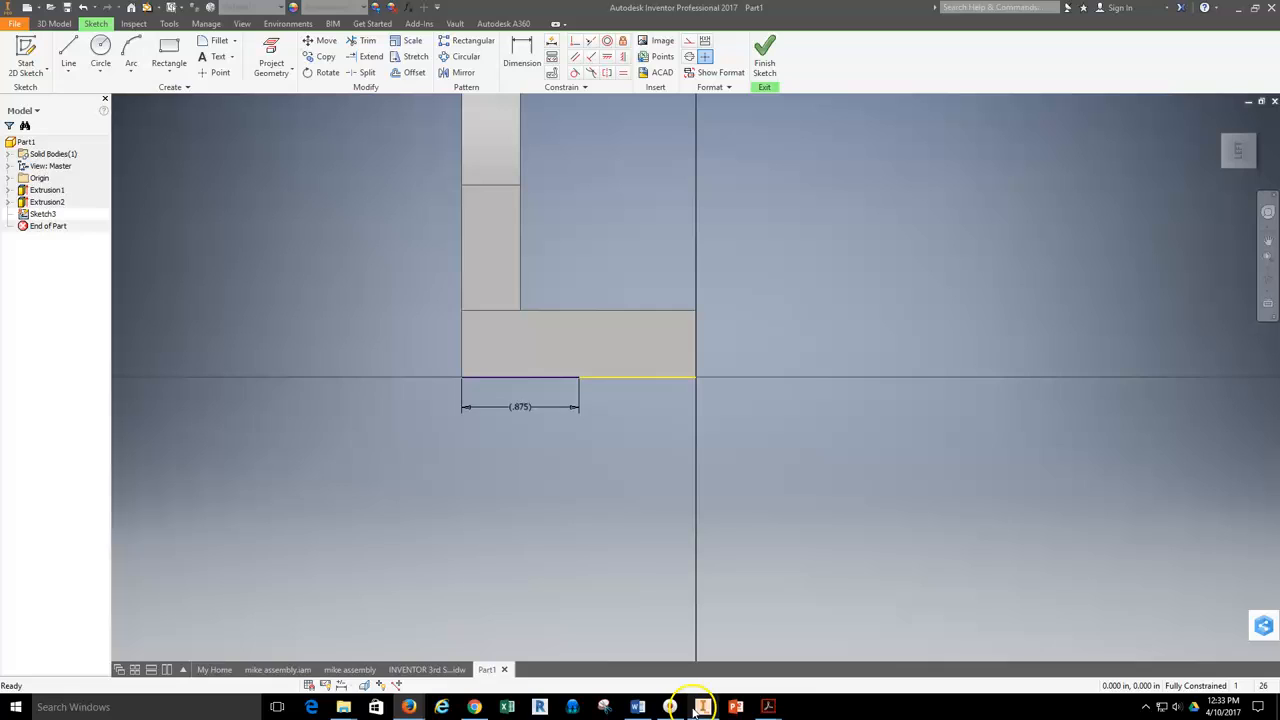
double_click(520, 407)
left_click(570, 456)
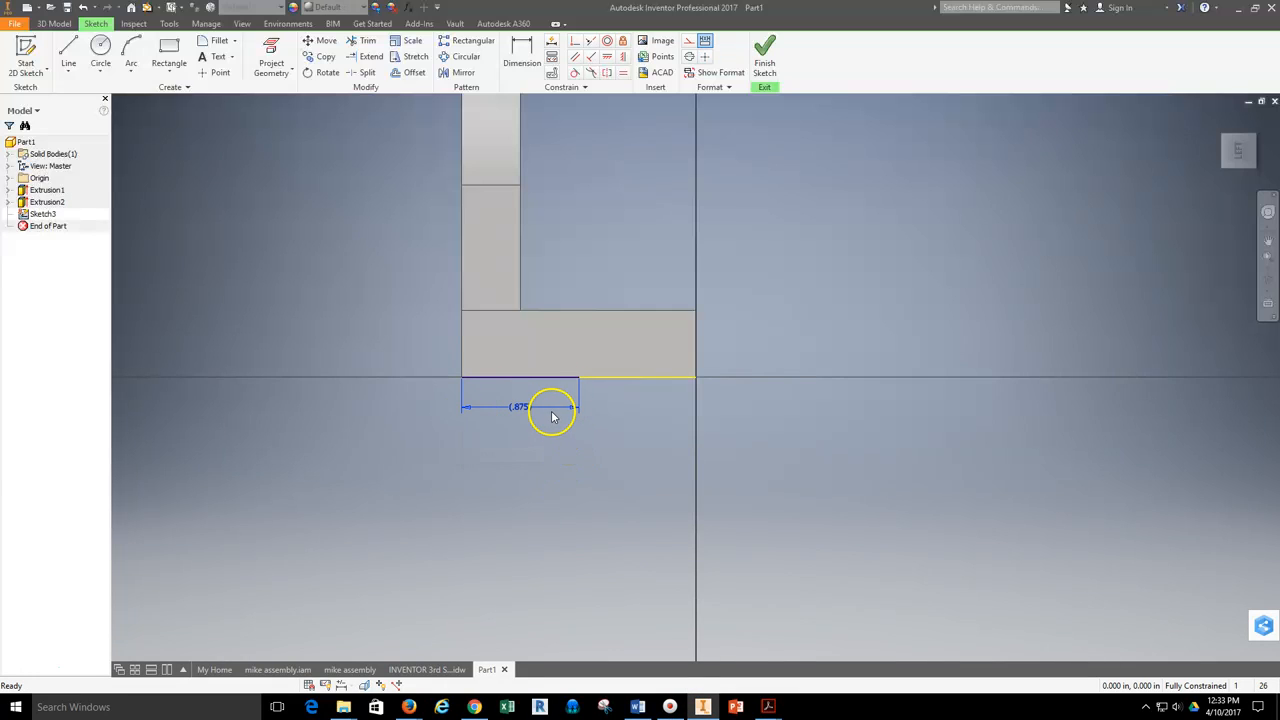
key("Delete")
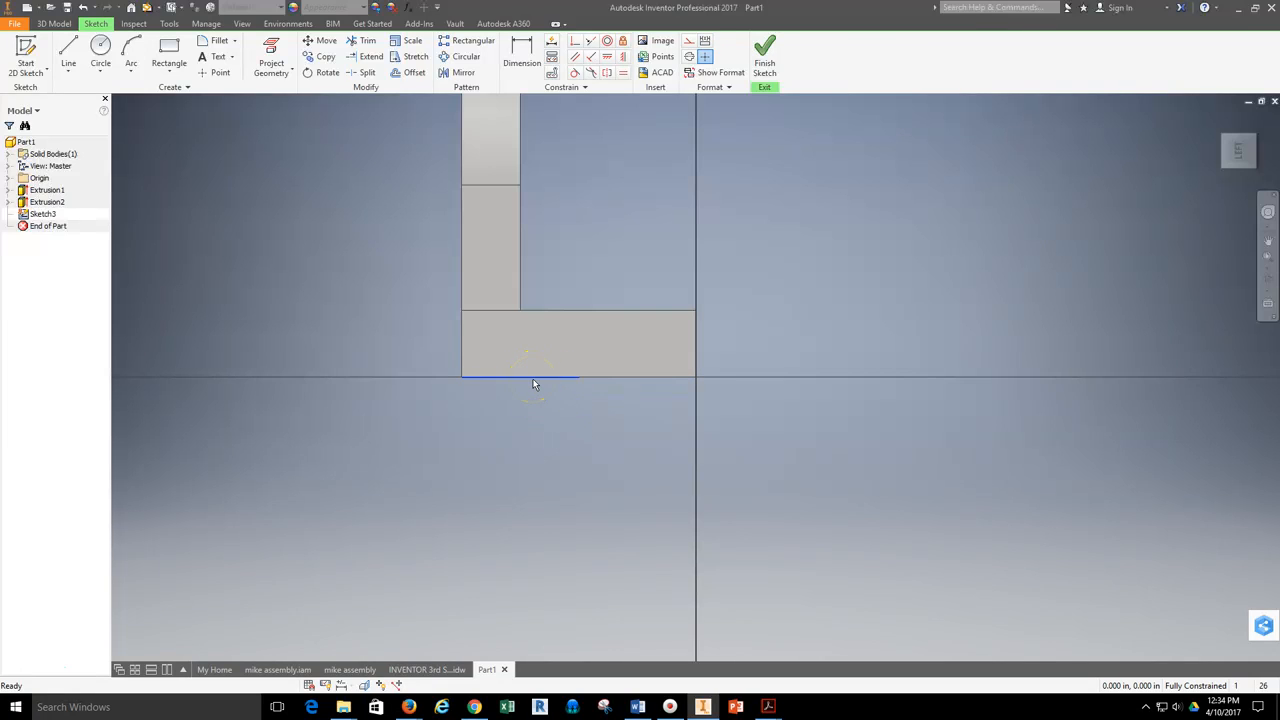
- Draw a 7/16 in line from the bottom corner below the upright, and continue 7/8 in along the bottom edge, checking the Firefox drawing
left_click(66, 50)
left_click(461, 377)
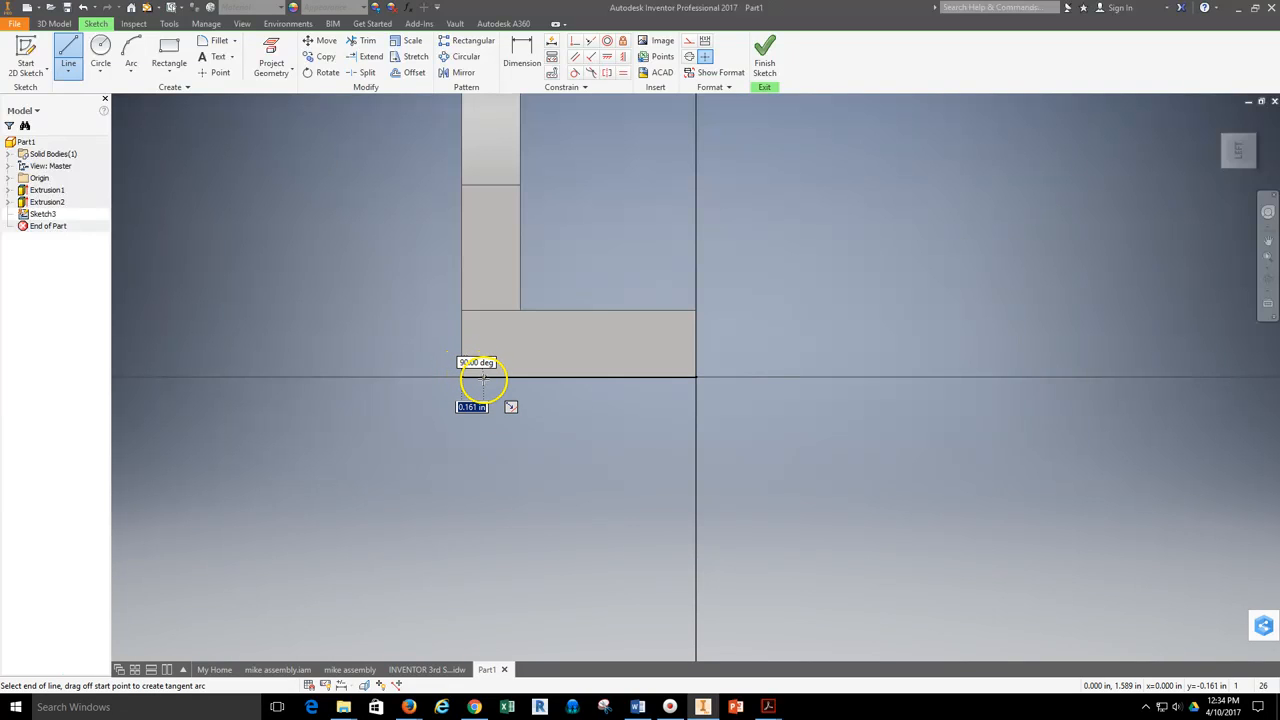
type("7/16")
key("Return")
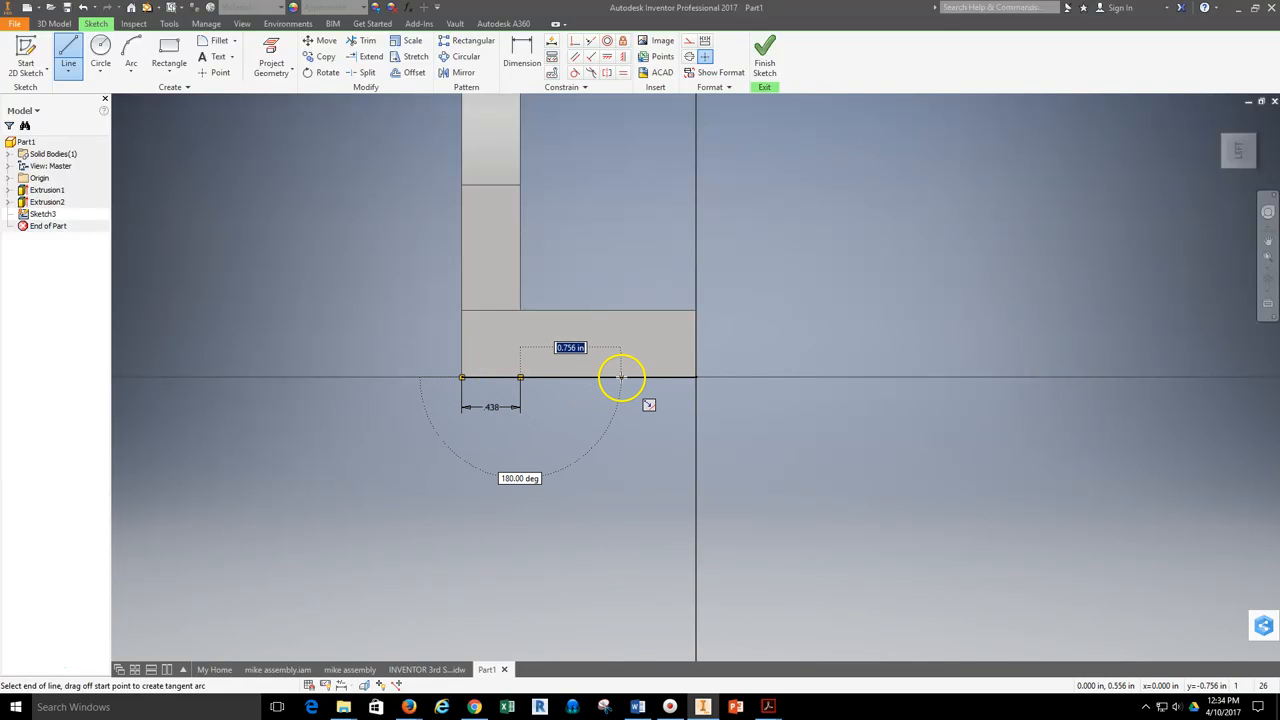
mouse_move(409, 706)
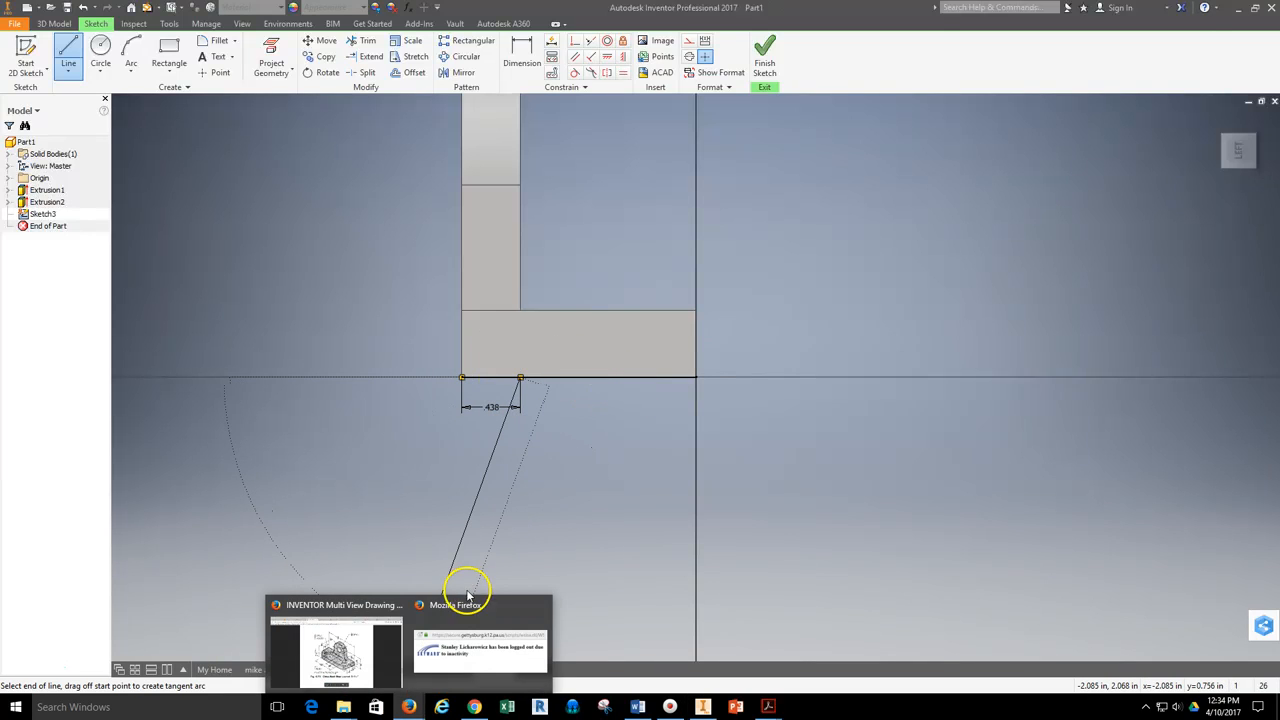
left_click(375, 648)
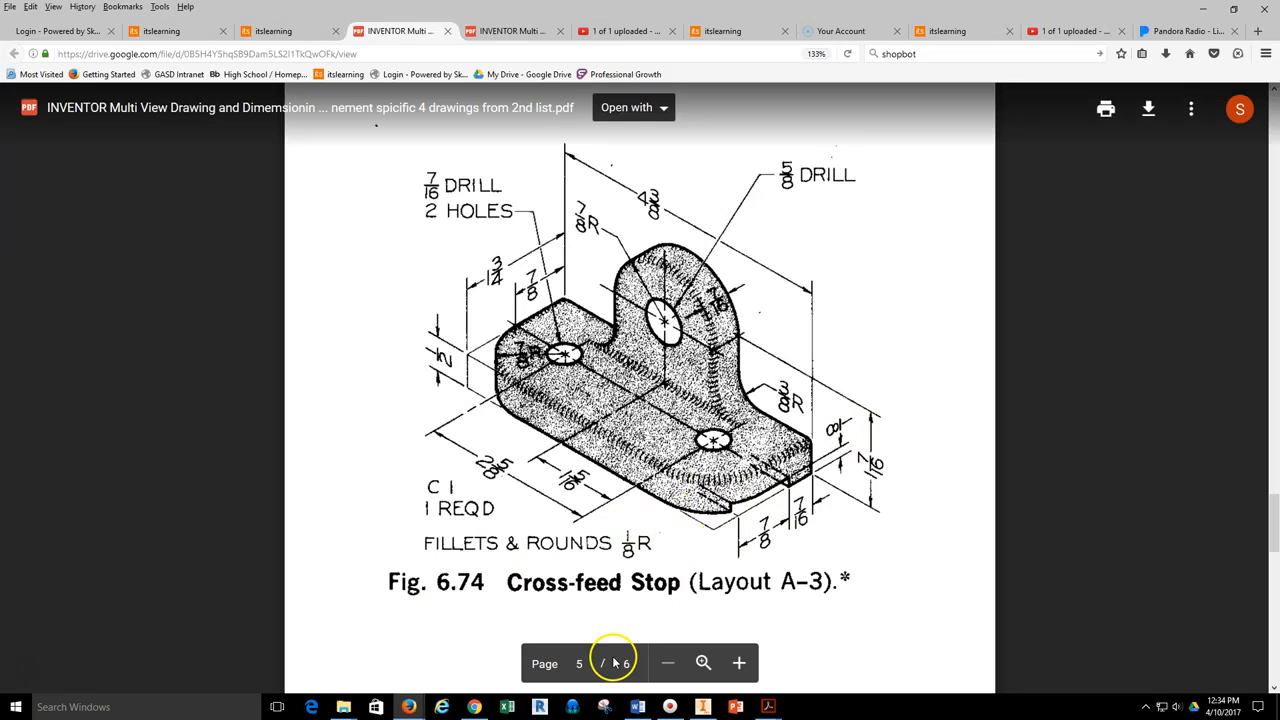
left_click(703, 706)
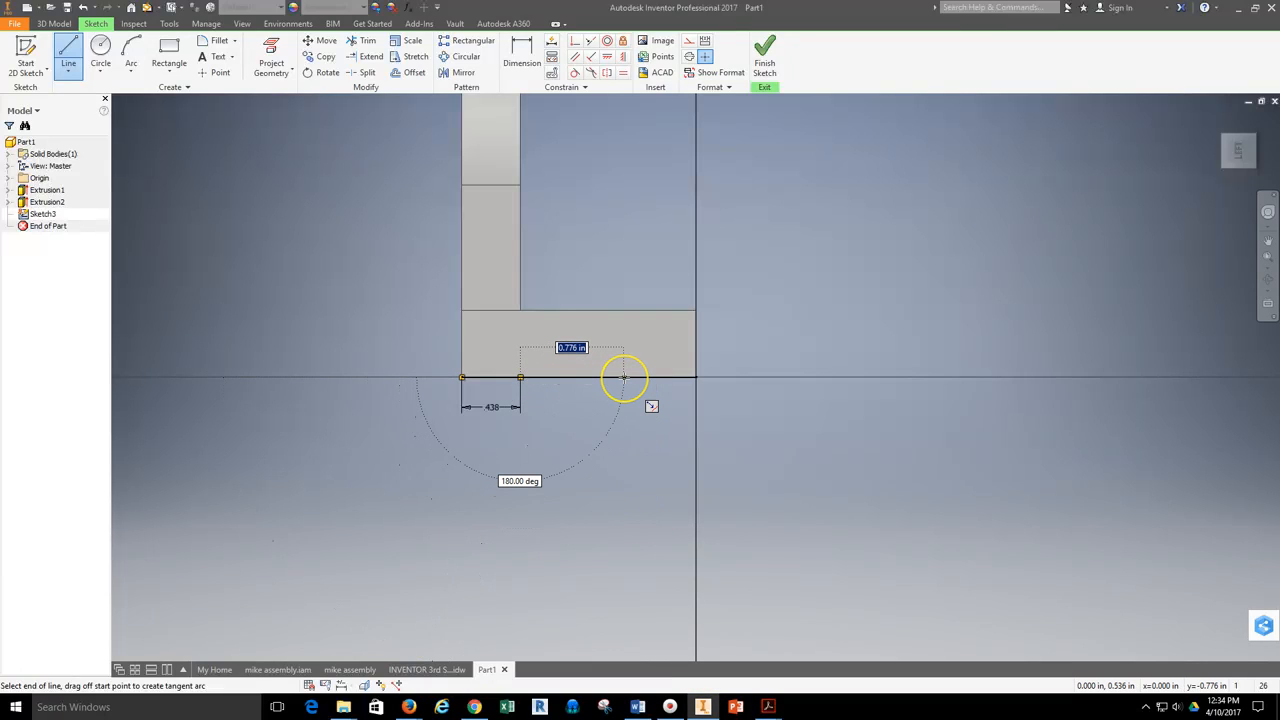
key("Return")
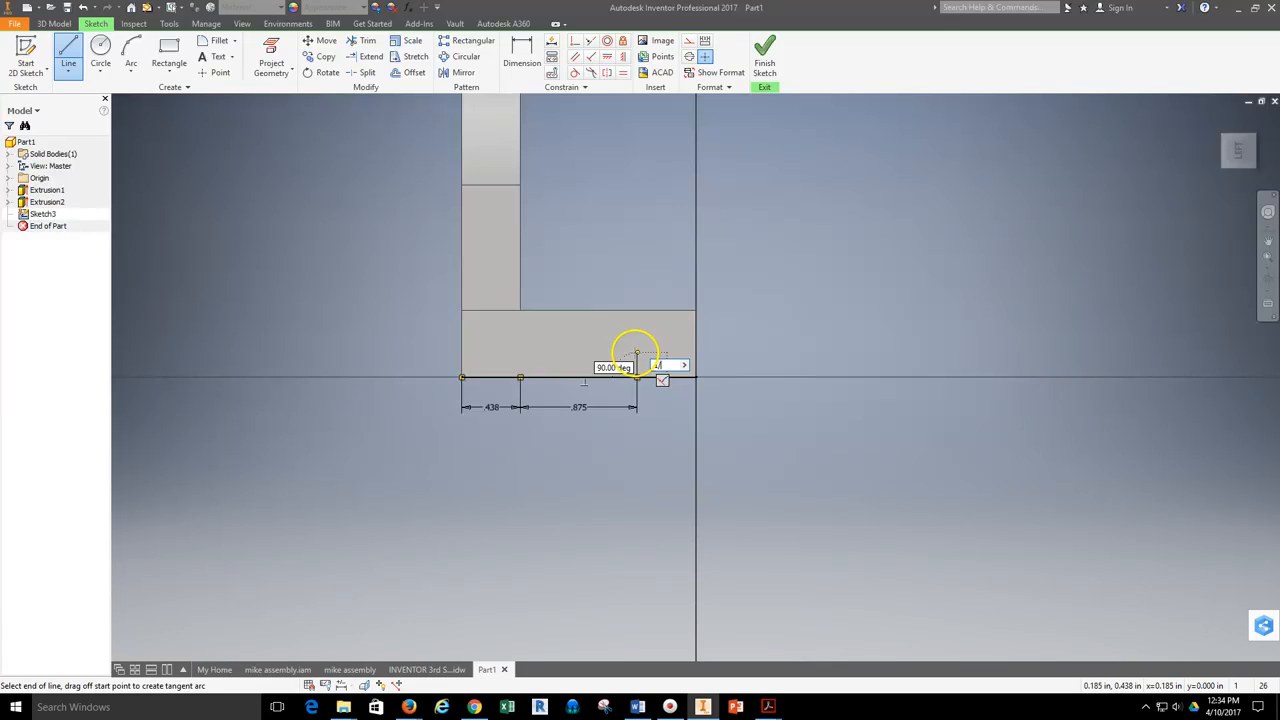
- Complete the groove rectangle with a .125 in vertical, a 7/8 in line back parallel to the bottom edge and a closing vertical
type(".125")
key("Return")
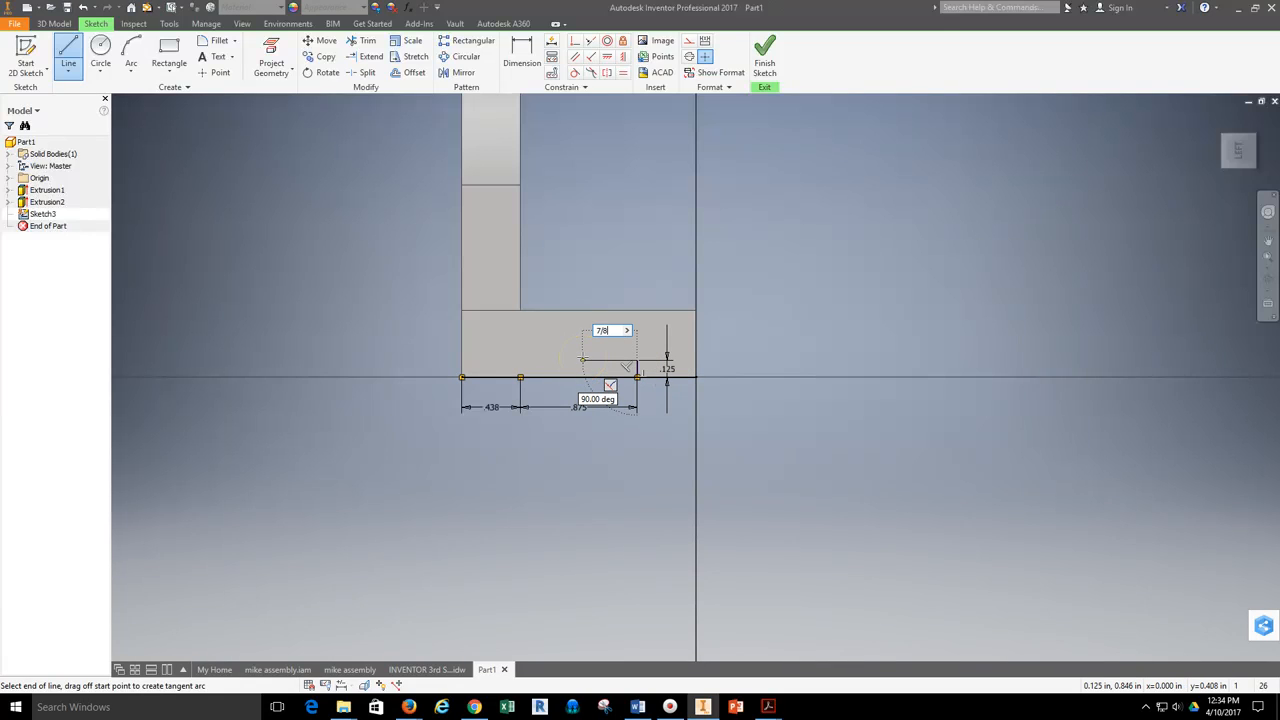
type("7/8")
key("Return")
left_click(520, 377)
left_click(767, 66)
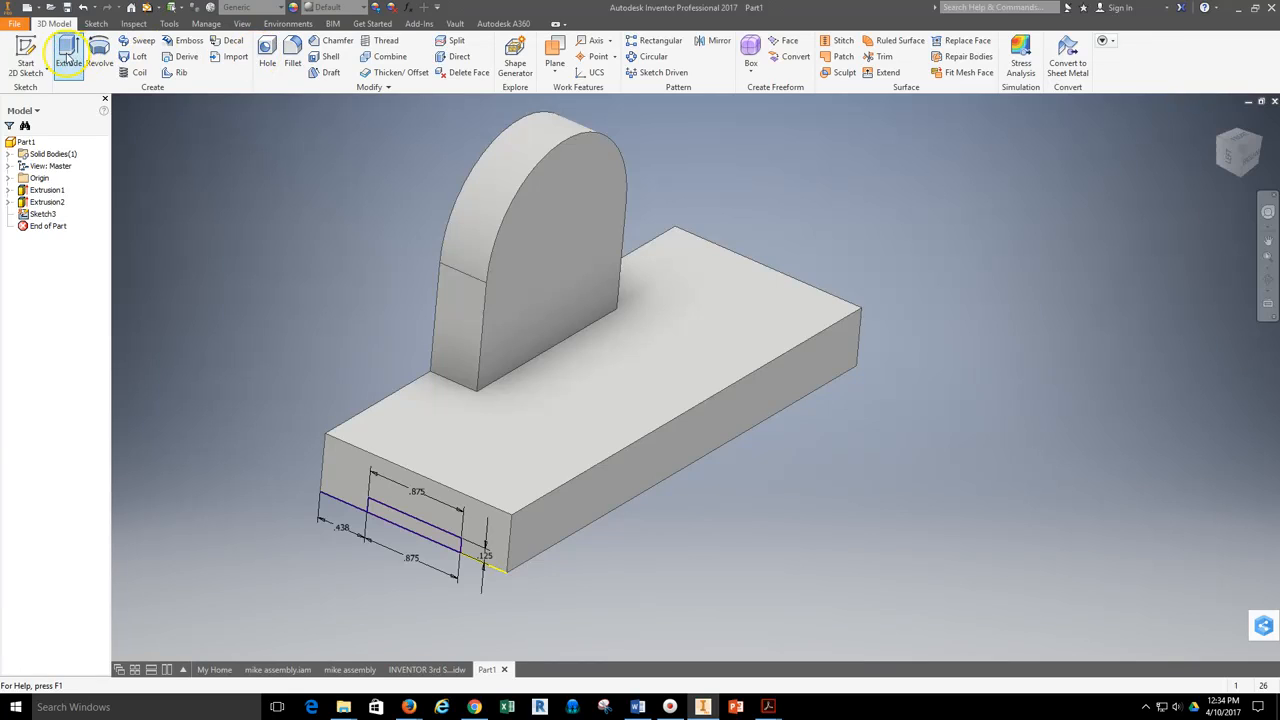
- Cut the groove rectangle through the full length of the block with an Extrude set to Cut and All
left_click(68, 56)
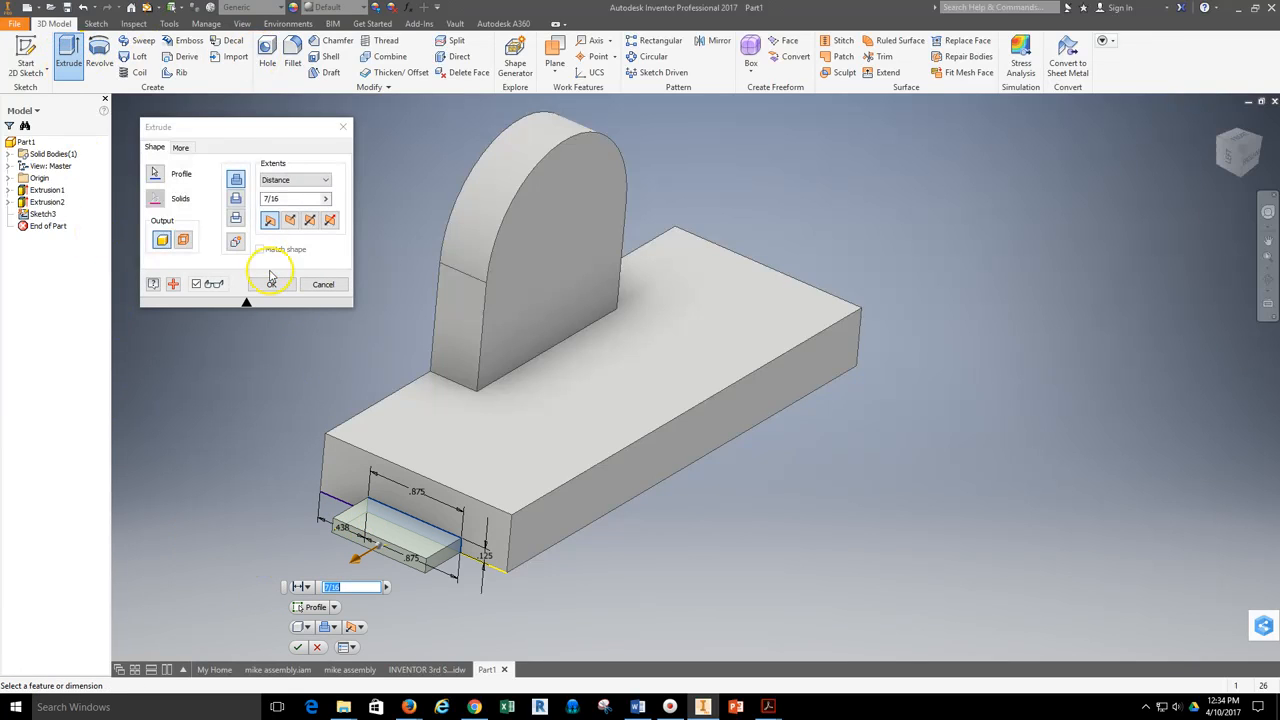
left_click(236, 198)
left_click(305, 180)
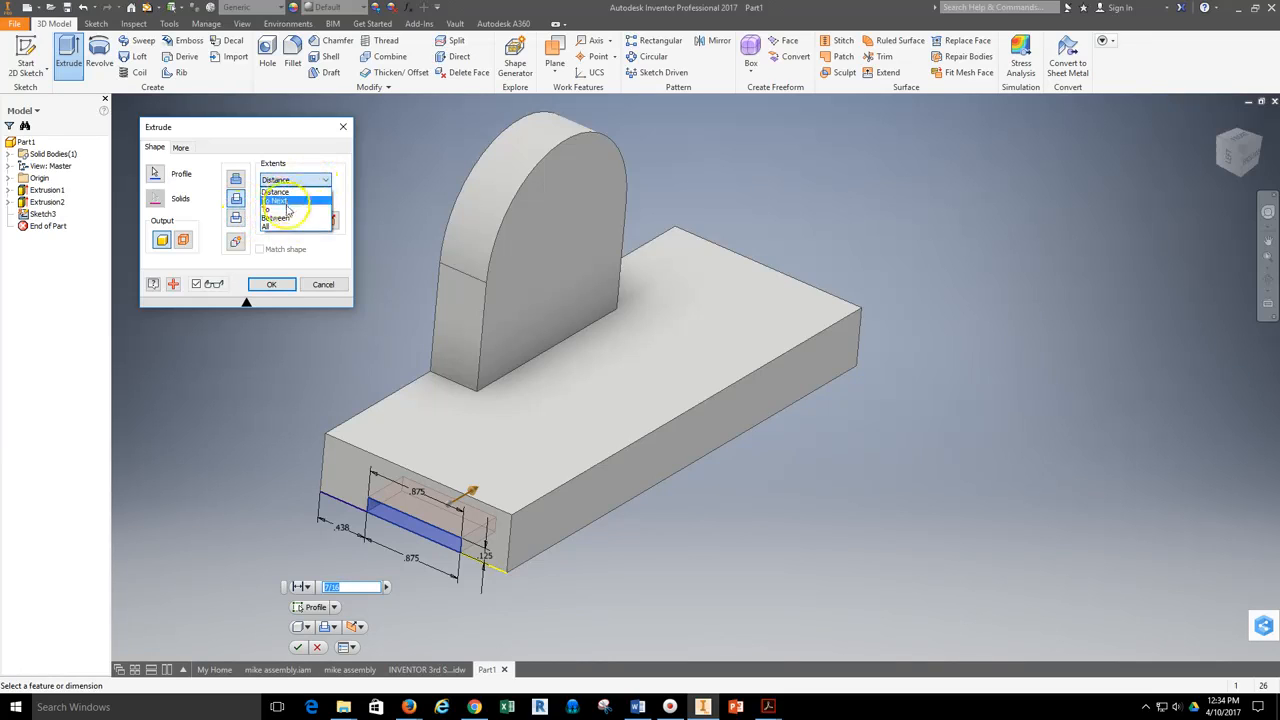
left_click(285, 226)
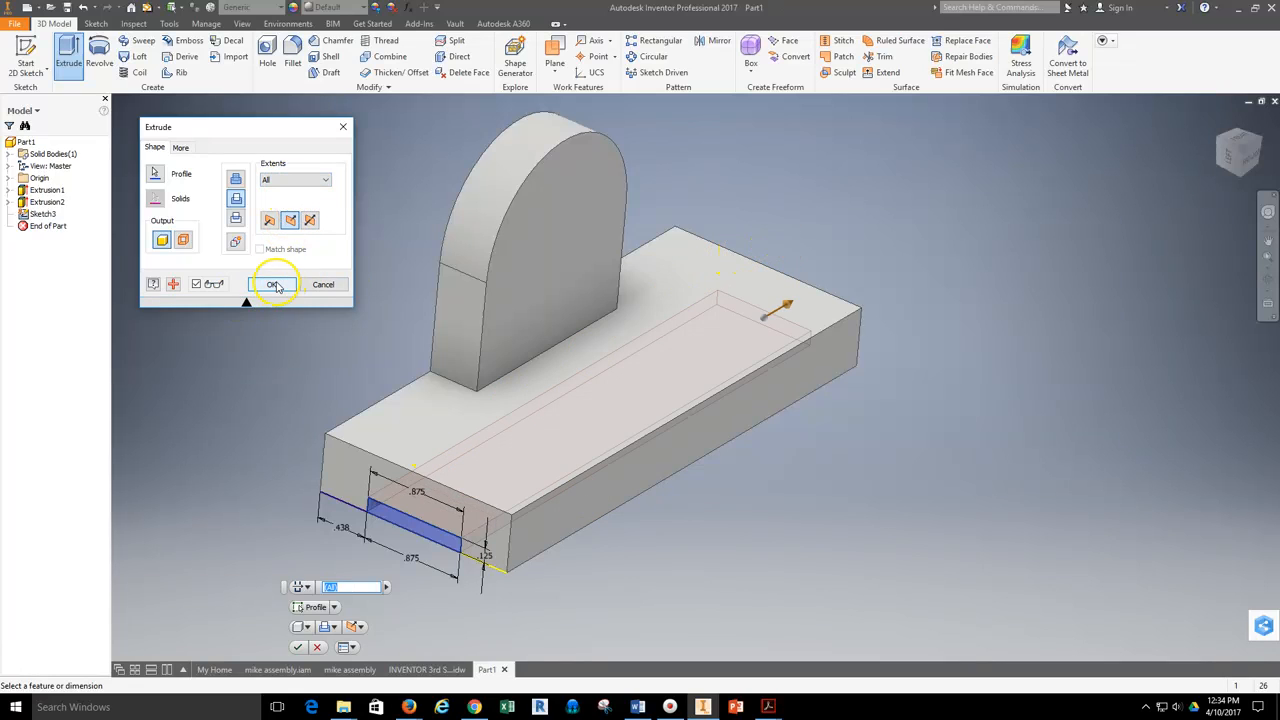
left_click(266, 285)
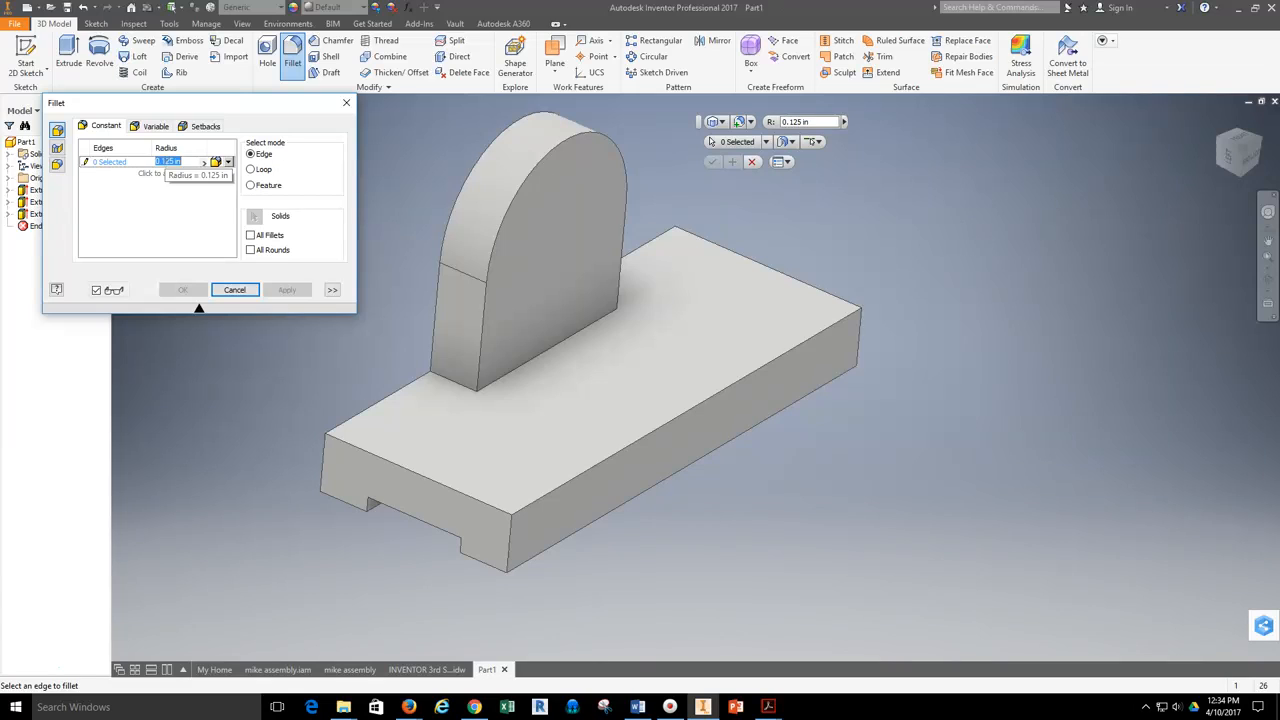
- Fillet the two edges where the upright's narrow ends meet the block's top at 3/8 in radius, checking the Firefox drawing
left_click(406, 706)
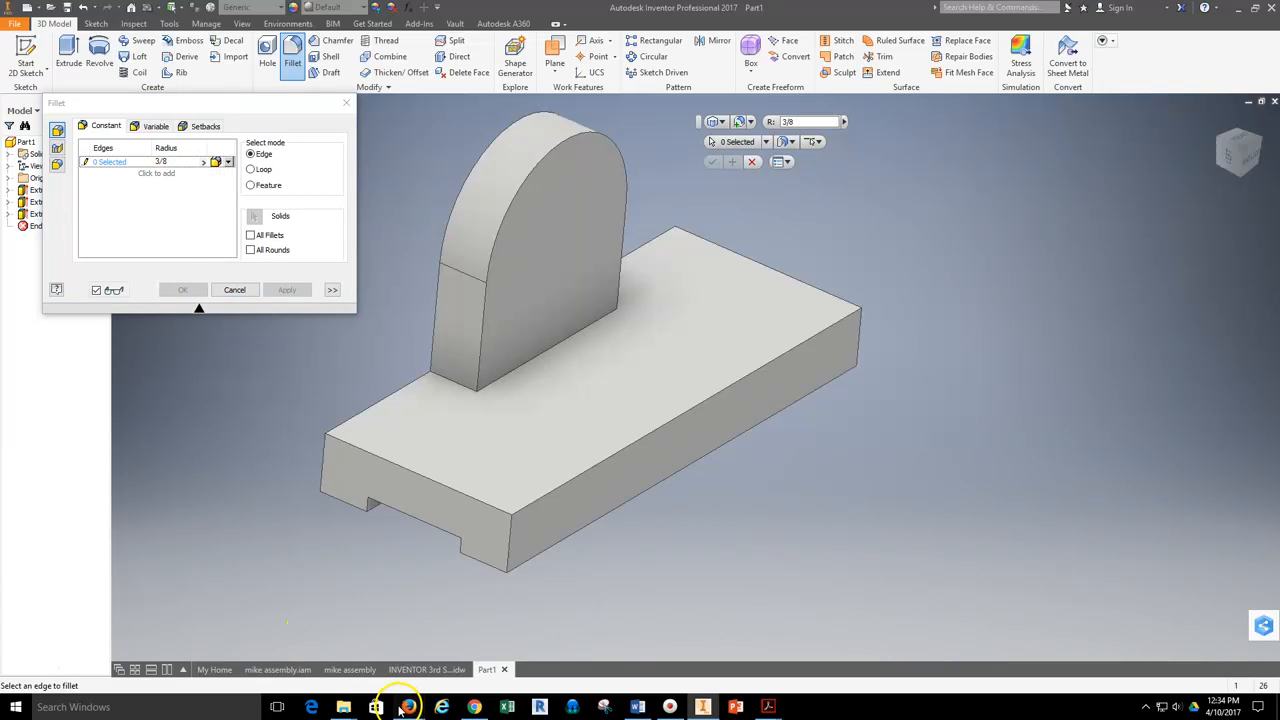
left_click(349, 653)
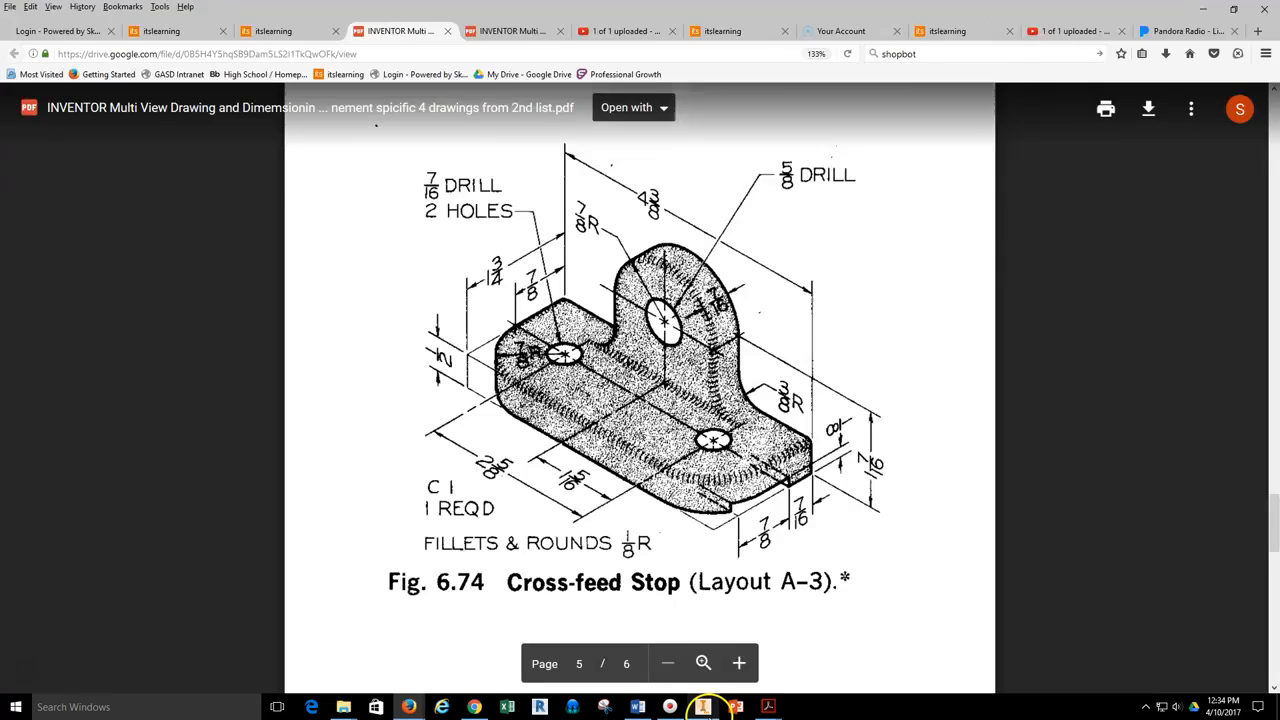
left_click(703, 706)
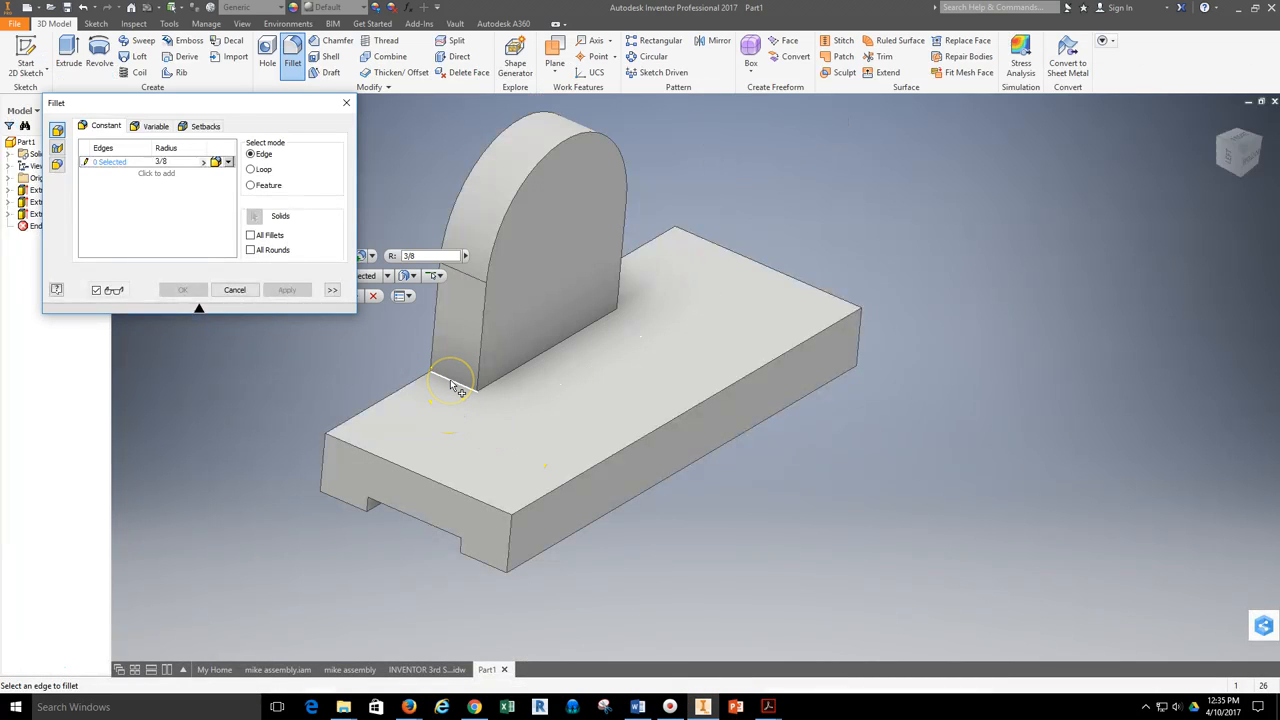
left_click(597, 301)
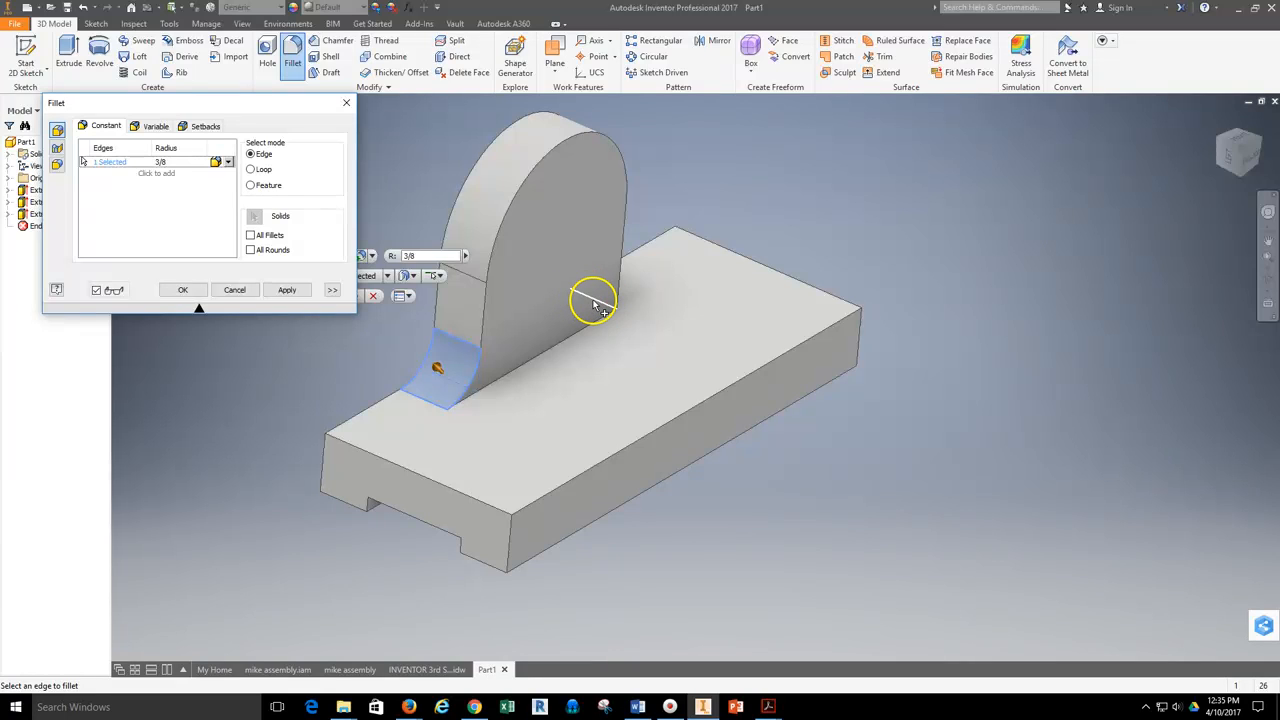
left_click(590, 300)
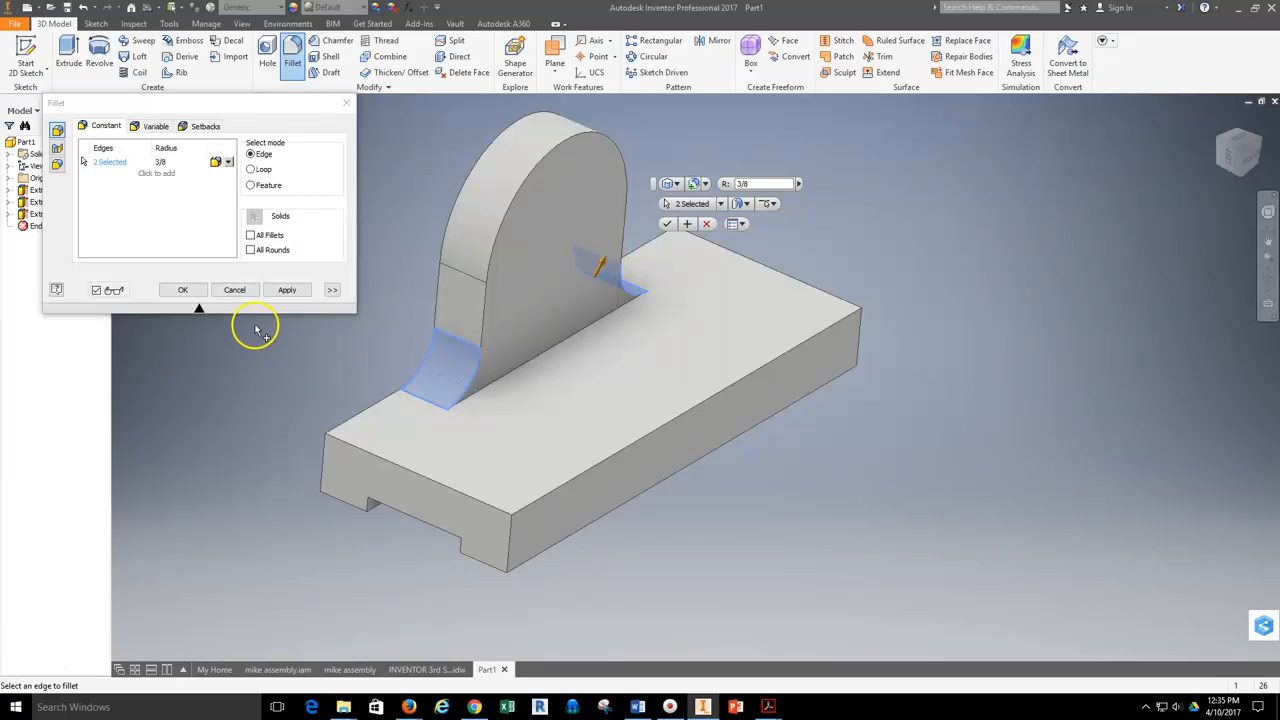
left_click(284, 290)
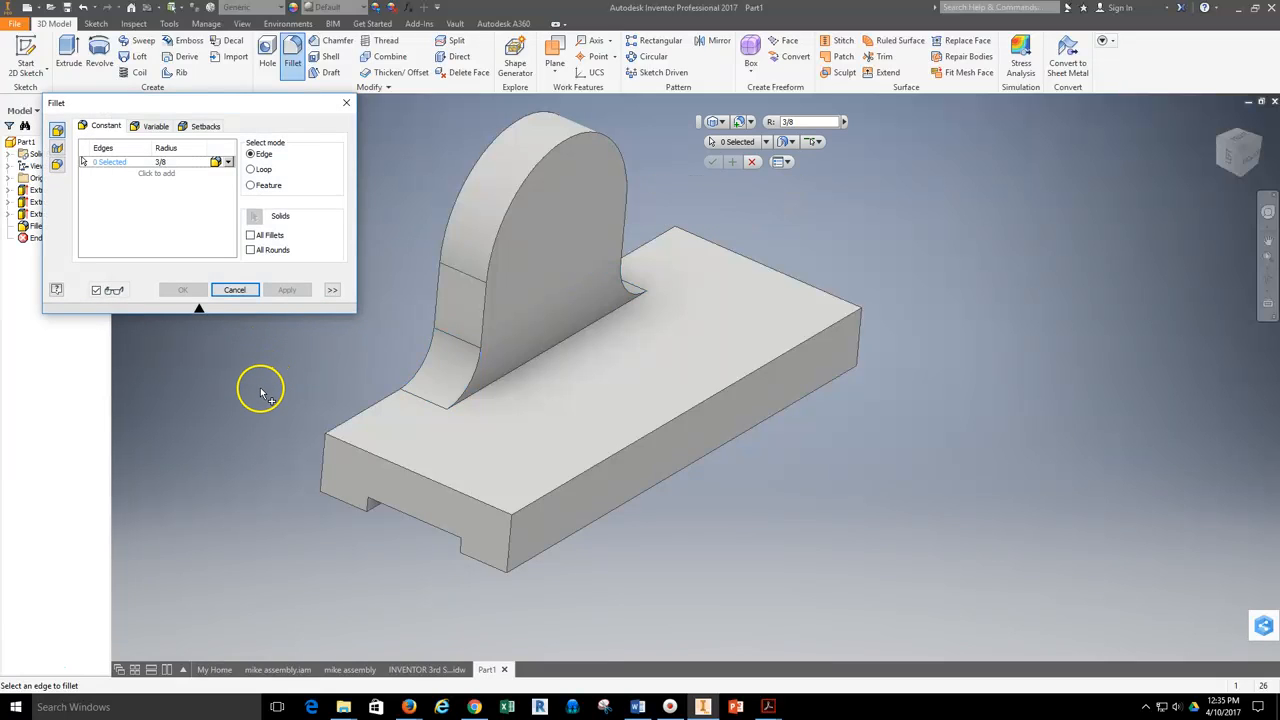
- Round the block's two vertical corners on the side away from the upright at 7/8 in radius, checking the Firefox drawing
left_click(160, 162)
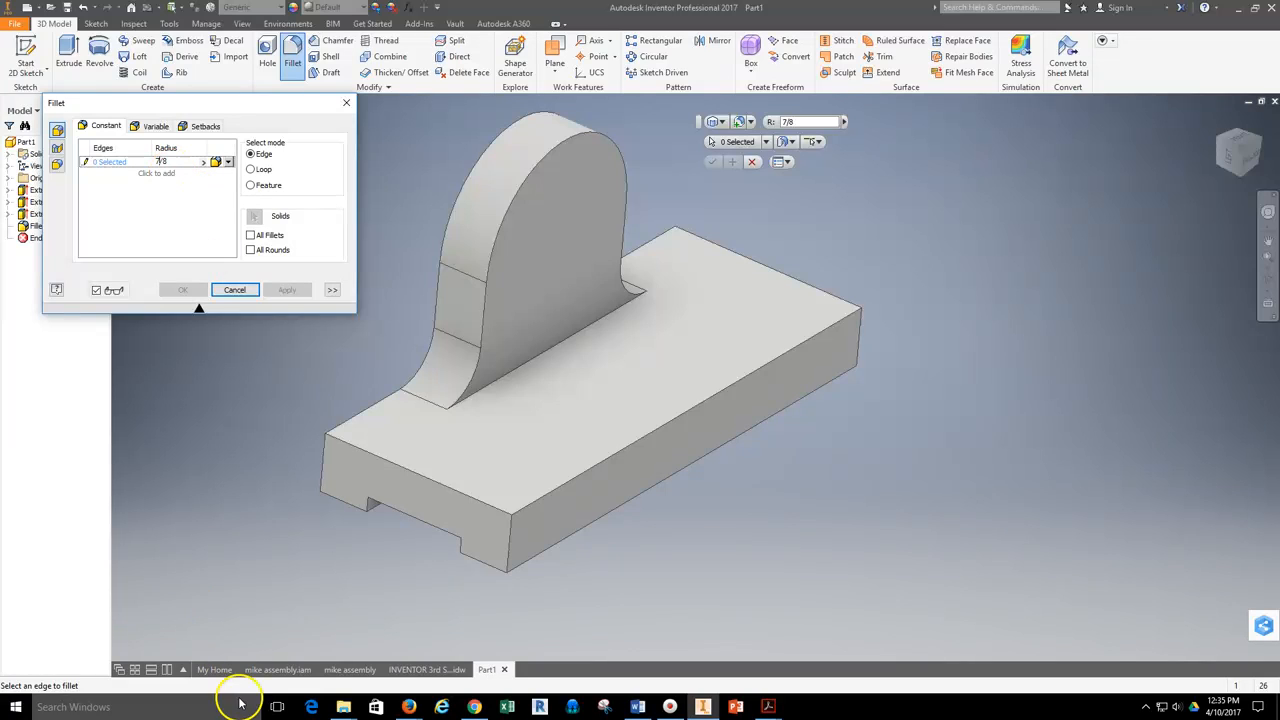
left_click(409, 706)
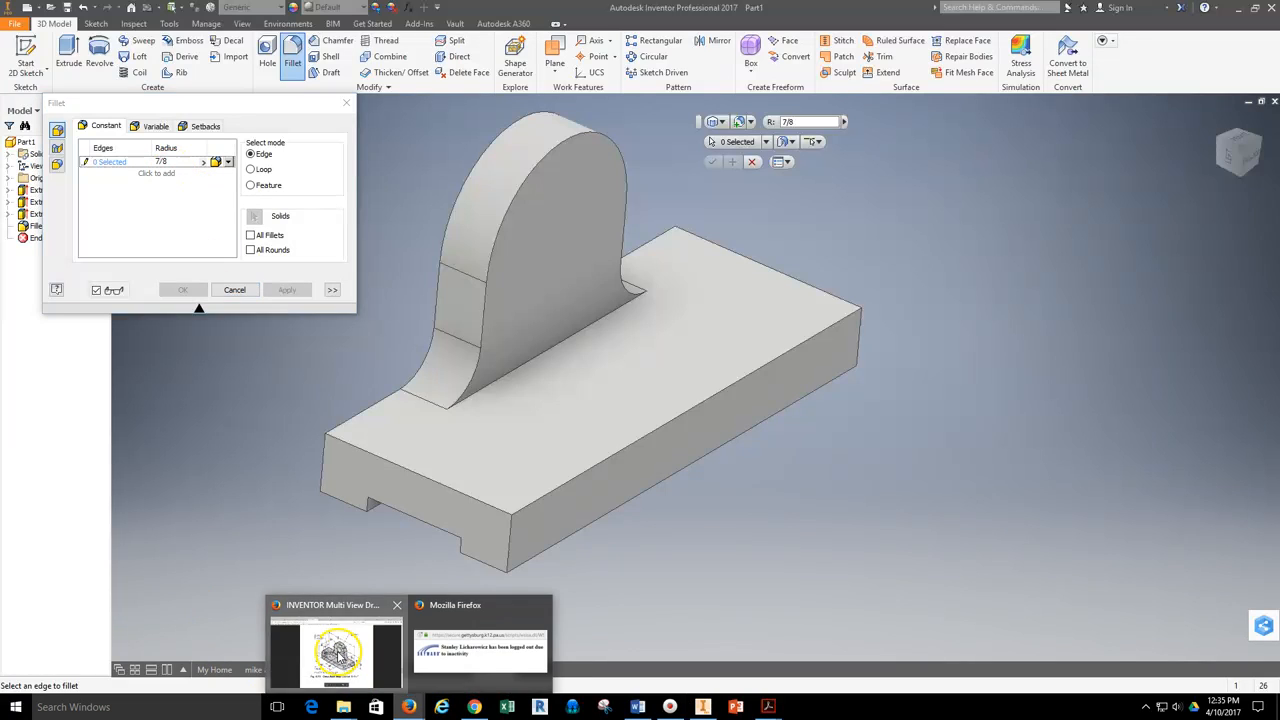
left_click(335, 648)
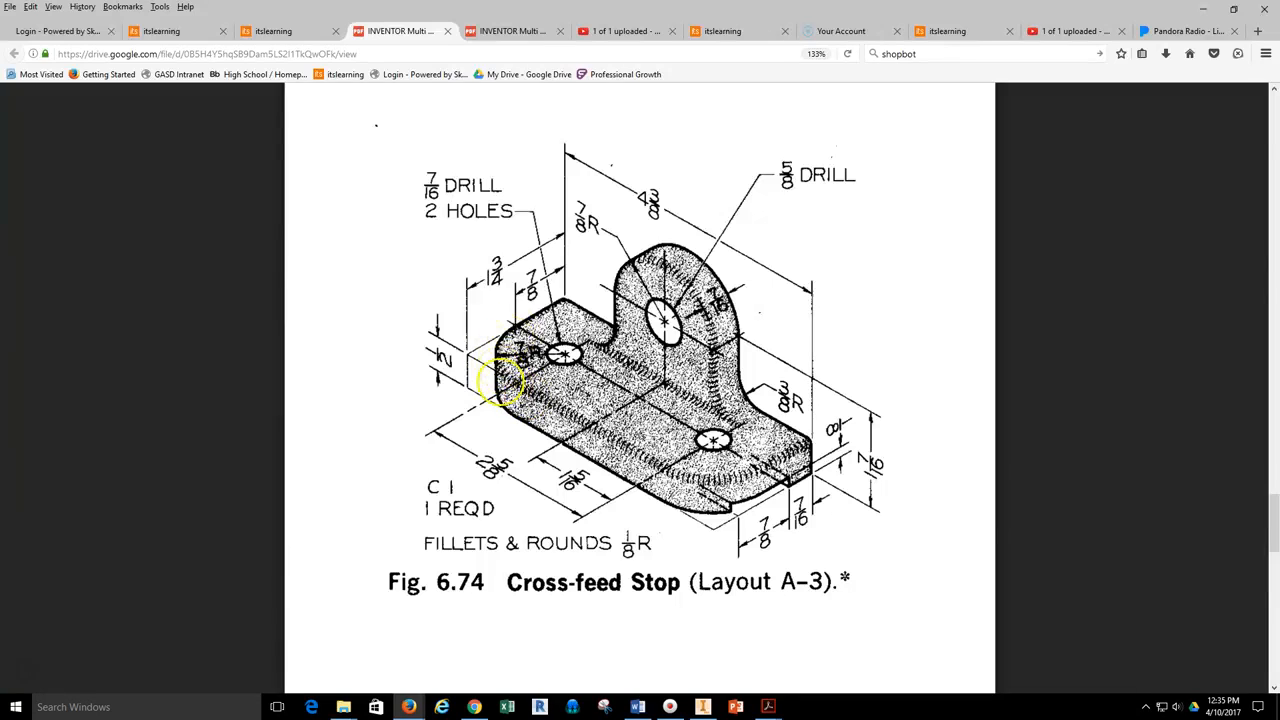
left_click(703, 706)
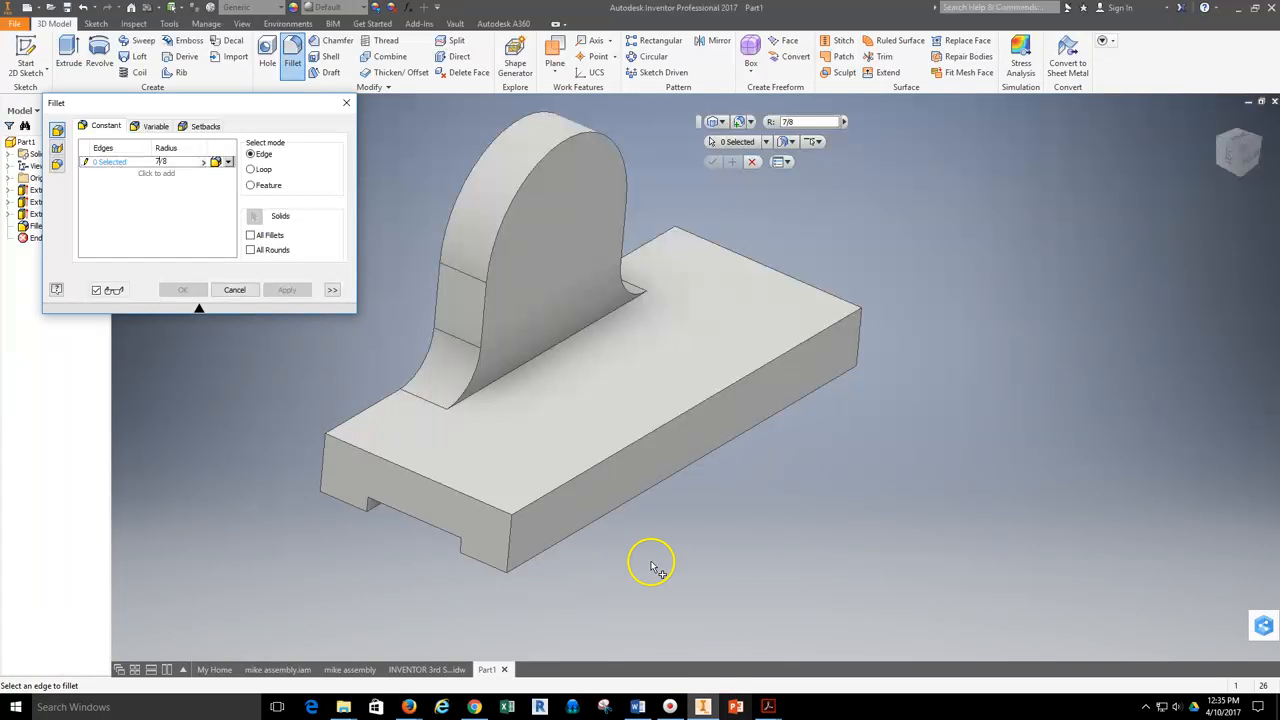
left_click(513, 547)
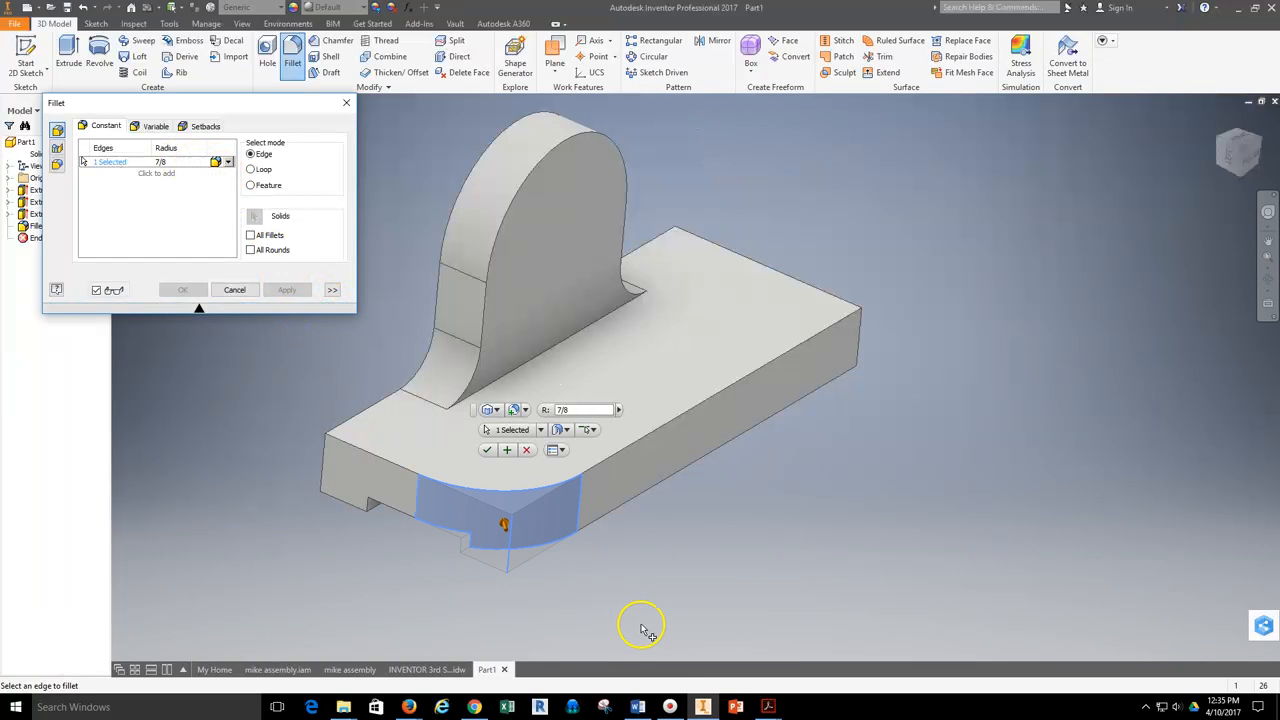
left_click(860, 342)
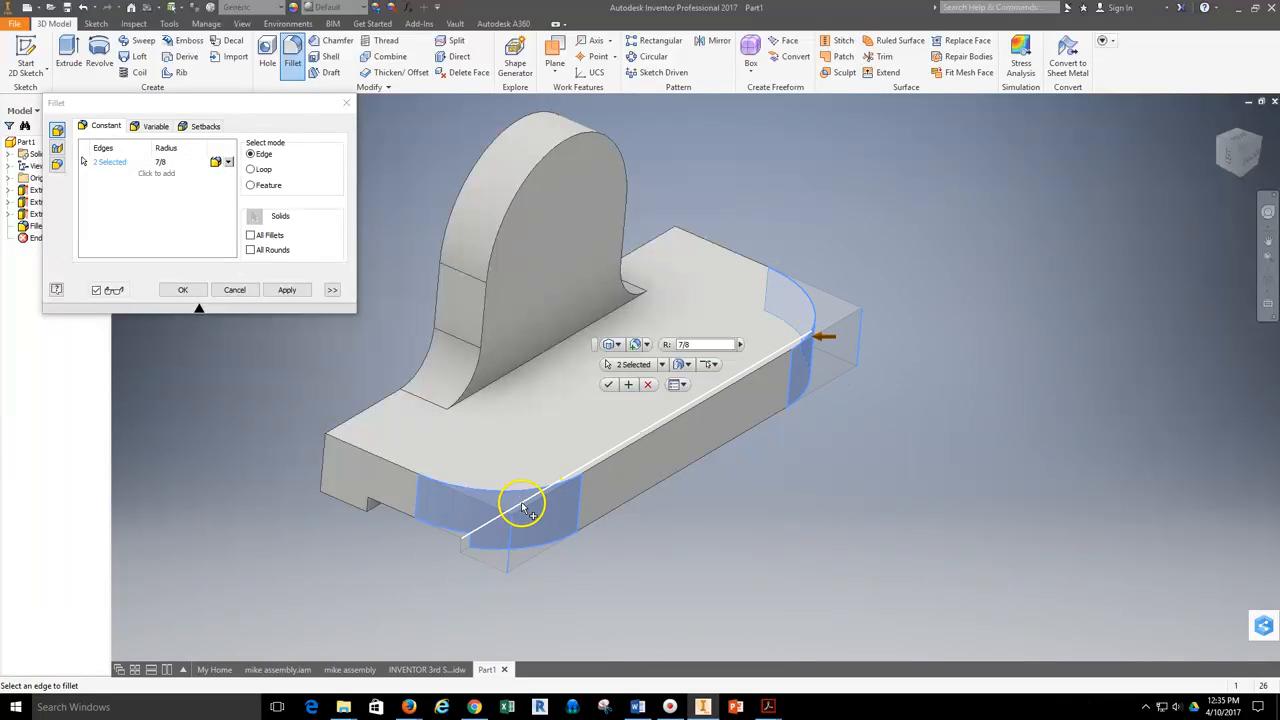
left_click(290, 295)
left_click(243, 292)
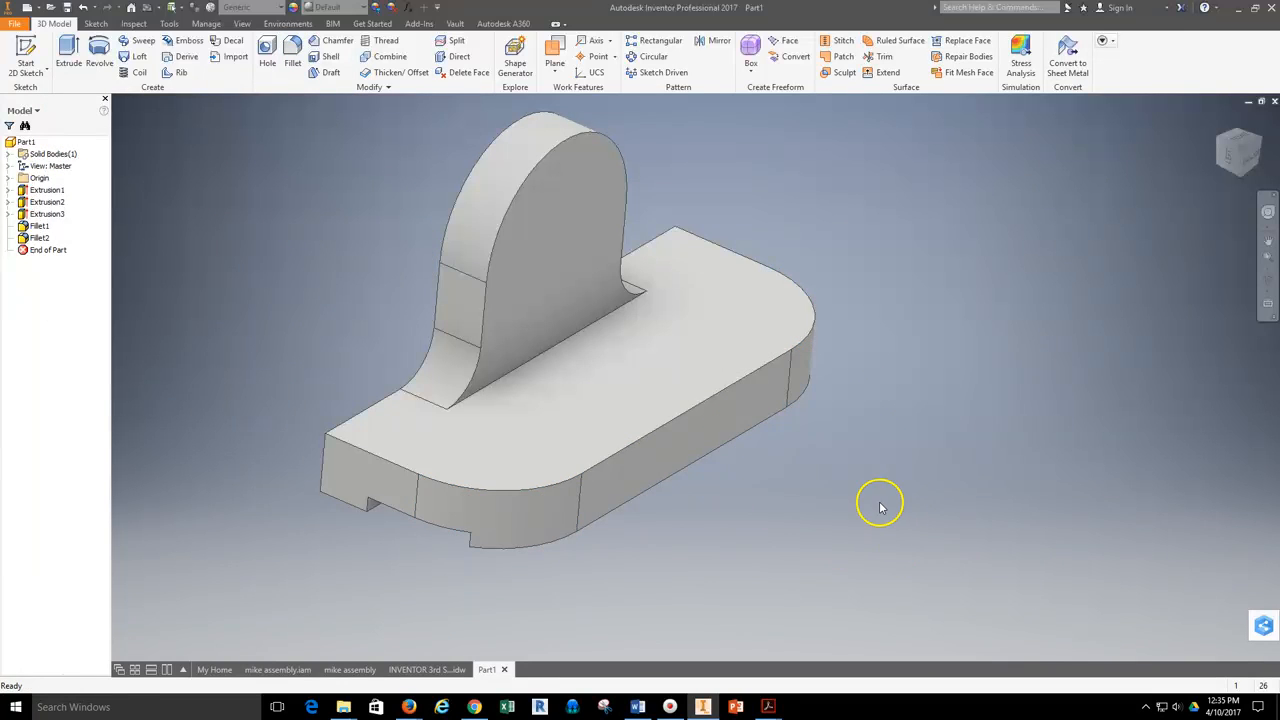
- Add a 5/8 in Through All hole in the upright, concentric with its rounded top, checking the diameter on the Firefox drawing
left_click(268, 50)
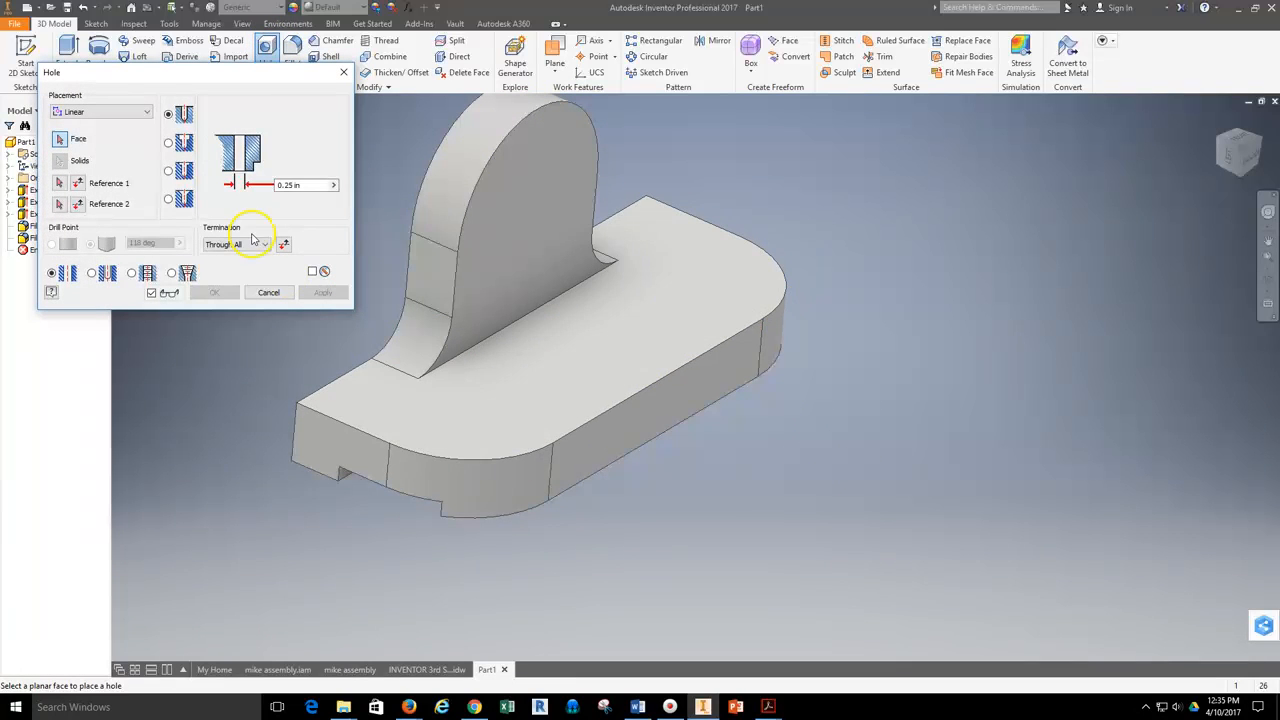
left_click(150, 113)
left_click(120, 148)
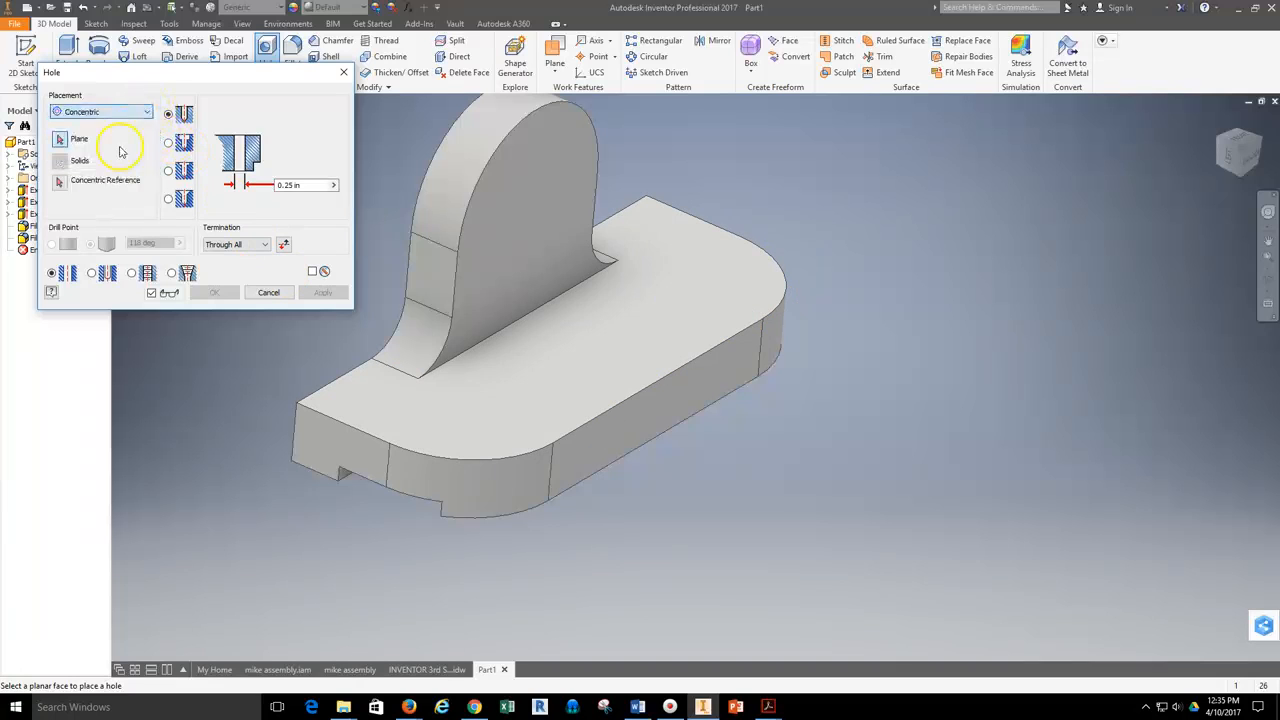
left_click(525, 248)
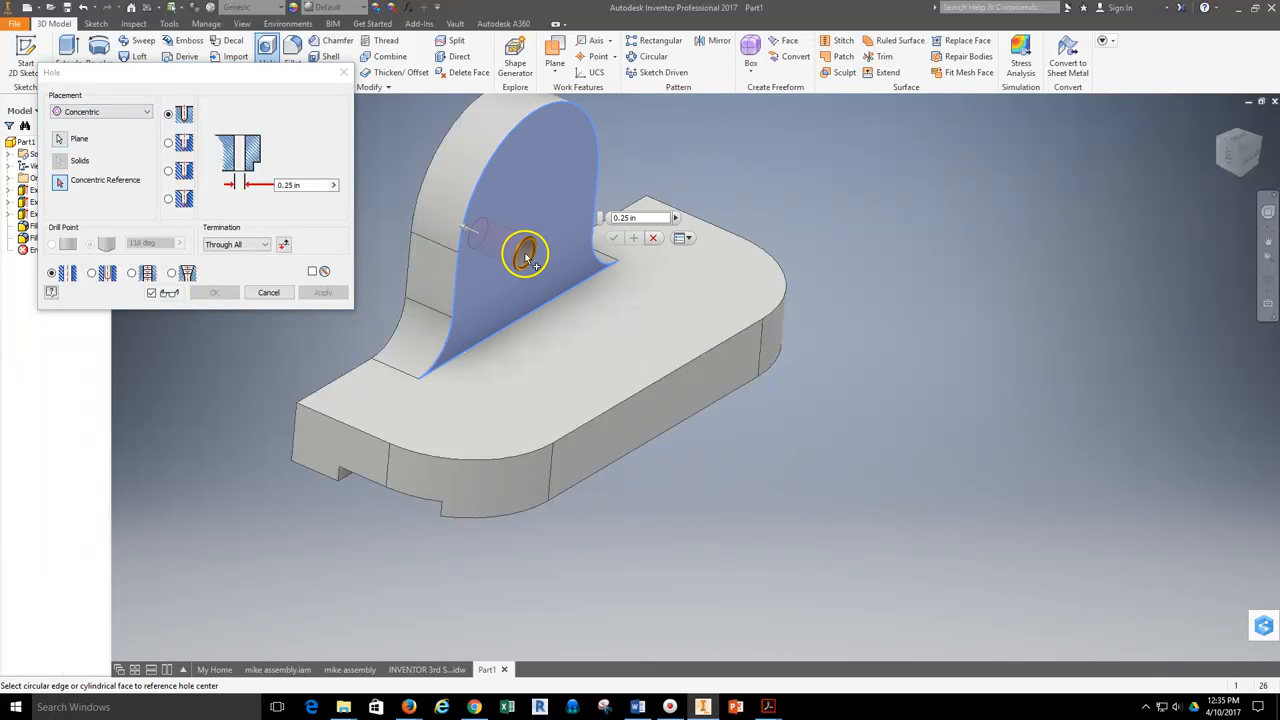
left_click(515, 133)
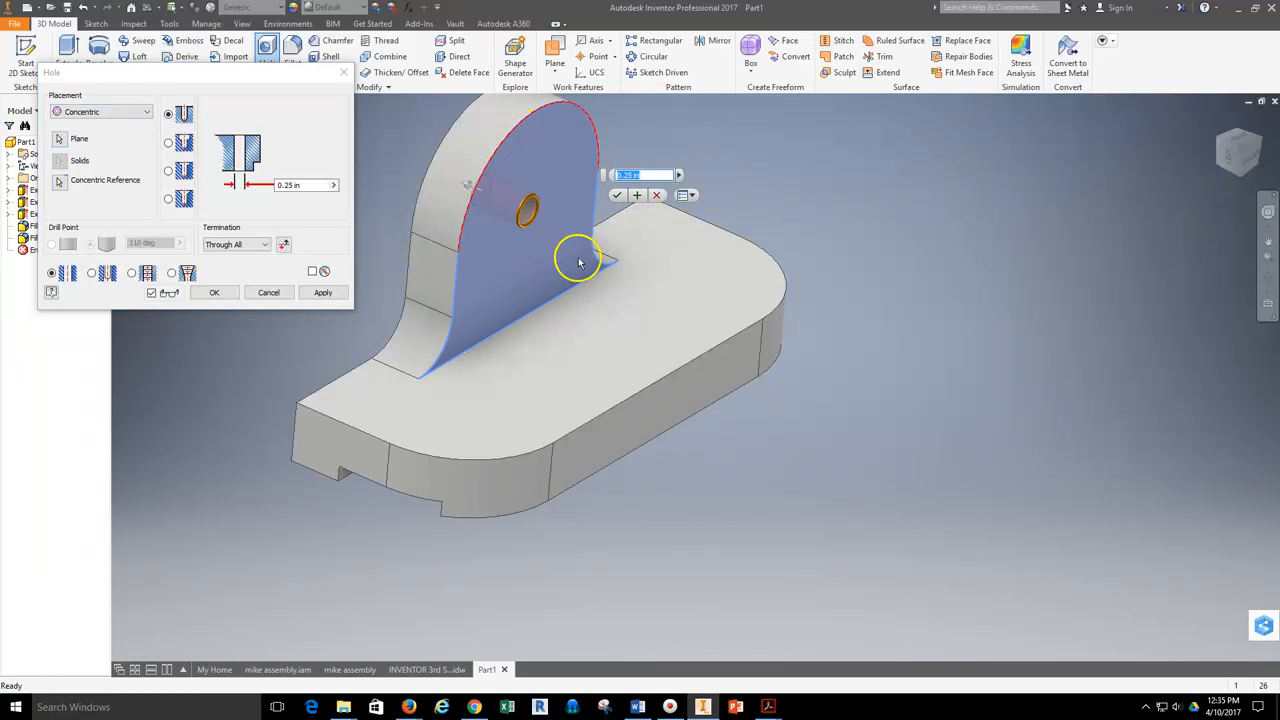
mouse_move(409, 705)
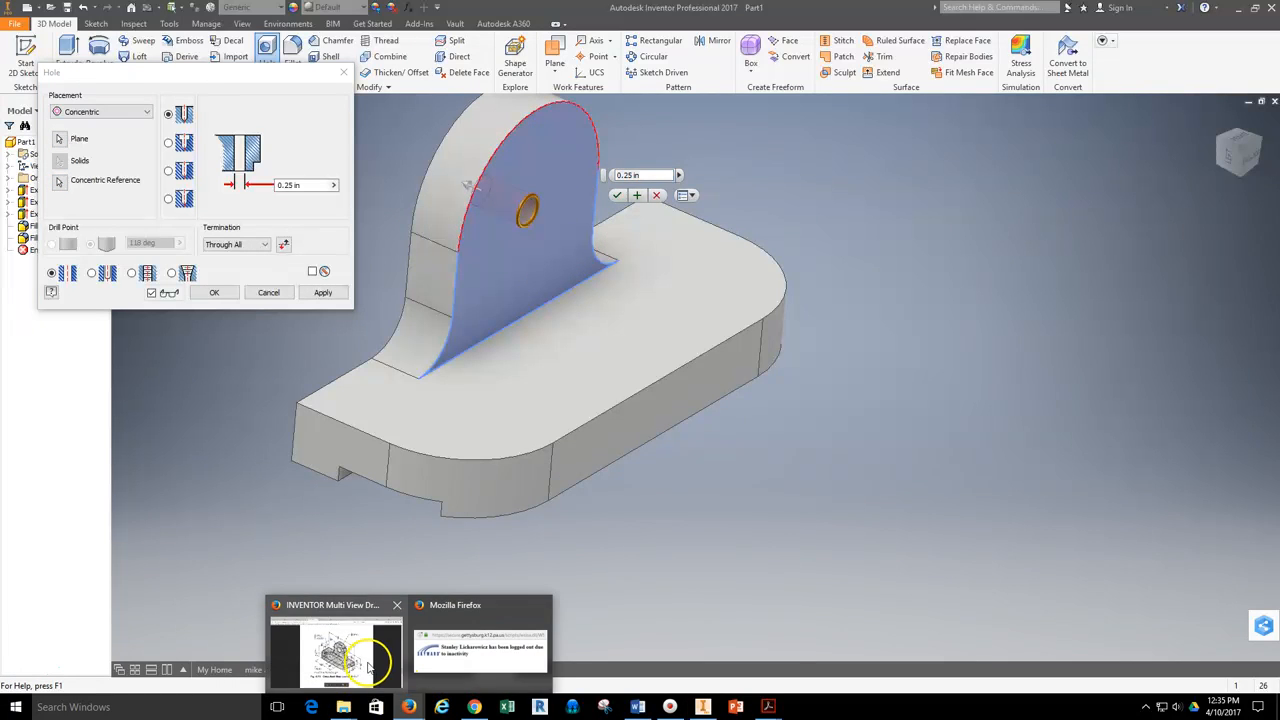
left_click(330, 645)
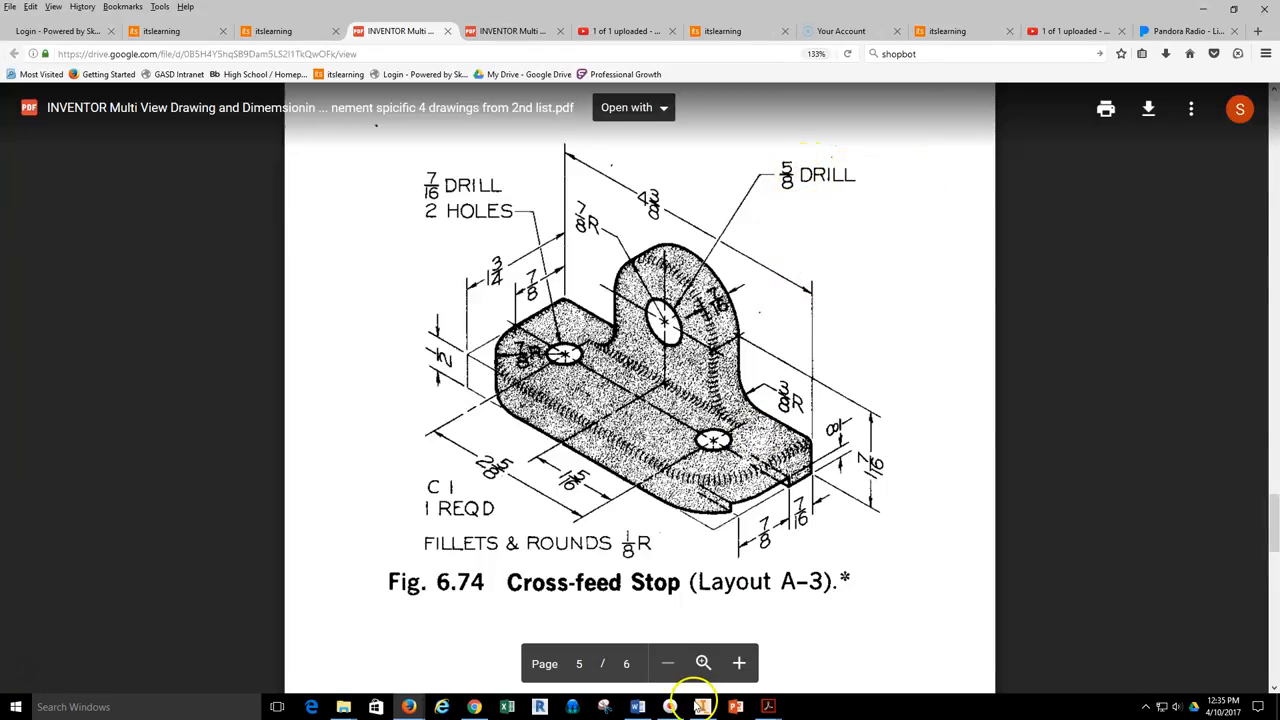
left_click(704, 707)
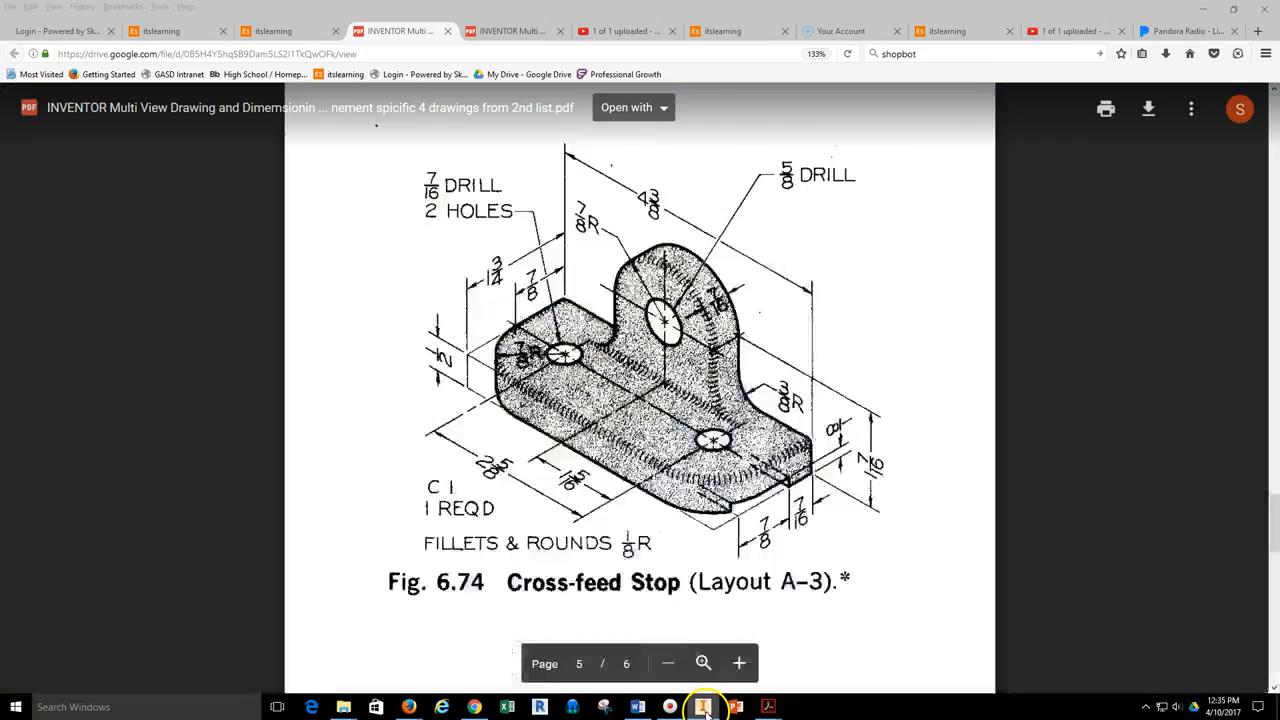
left_click(705, 712)
left_click(289, 196)
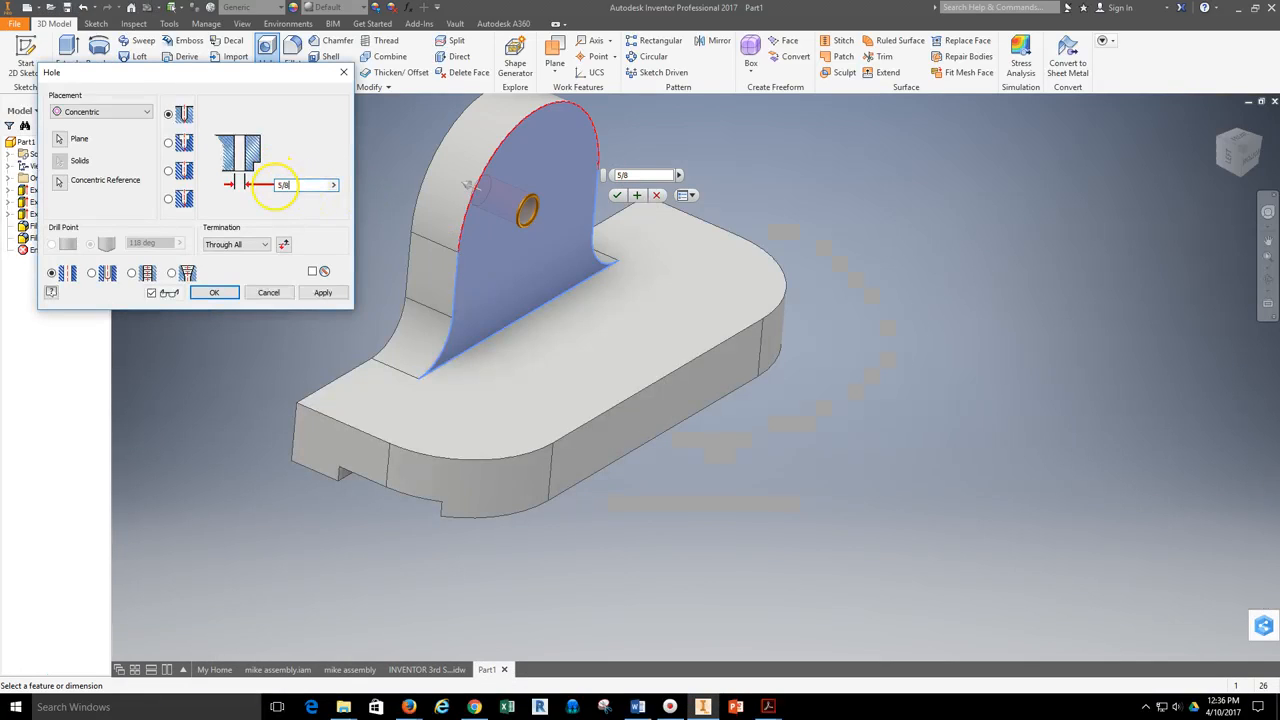
key("Return")
- Add a 7/16 in Through All hole in the block's top face, concentric with the rounded corner nearest the visible groove end, checking the Firefox drawing
left_click(267, 52)
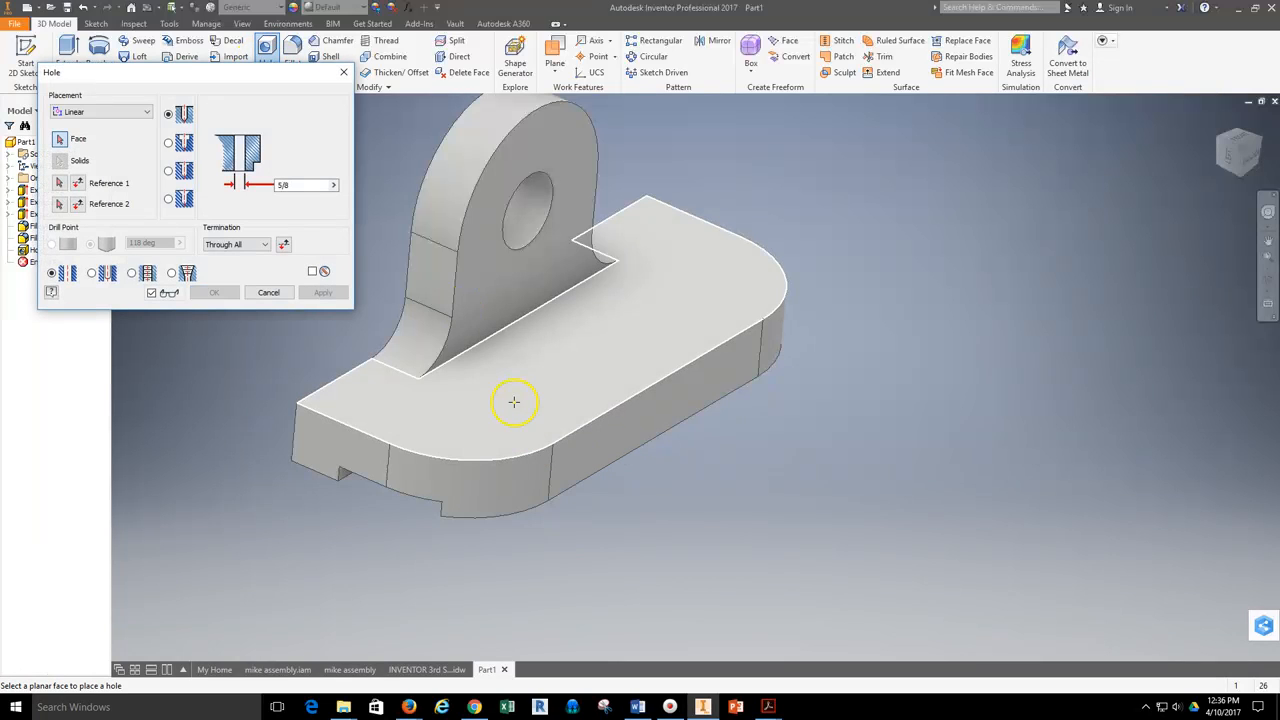
left_click(146, 113)
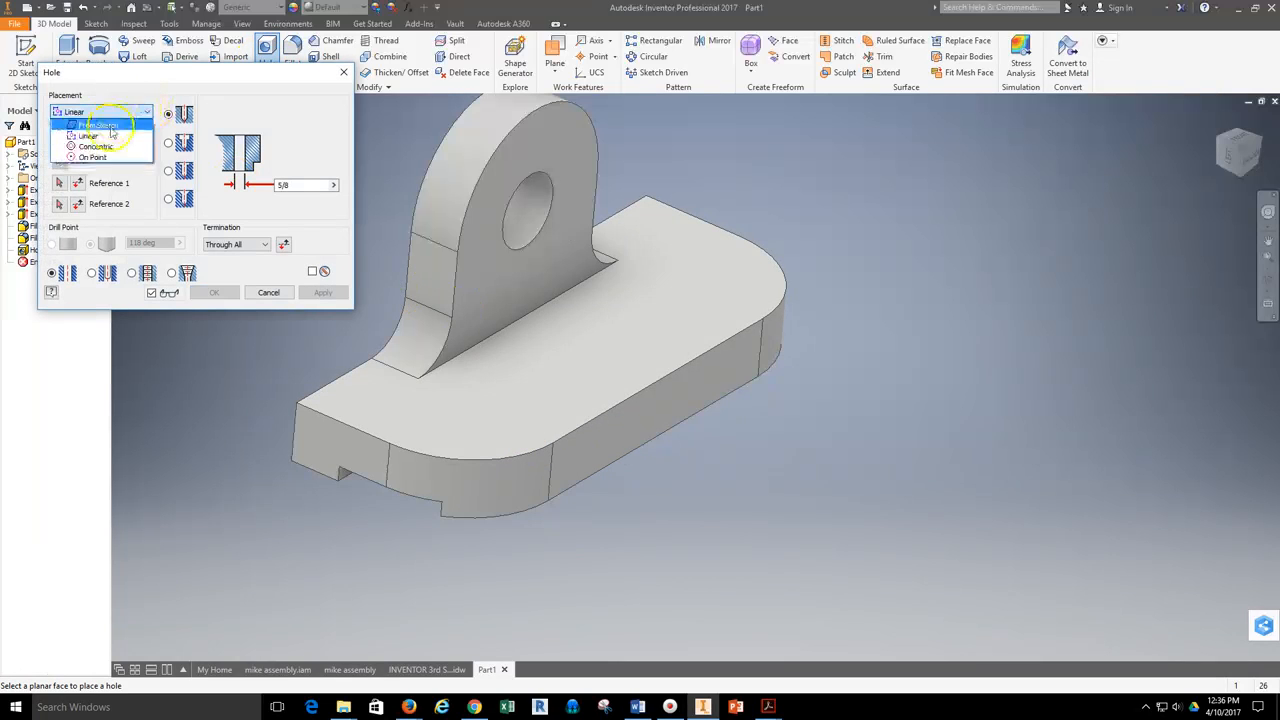
left_click(80, 145)
left_click(537, 425)
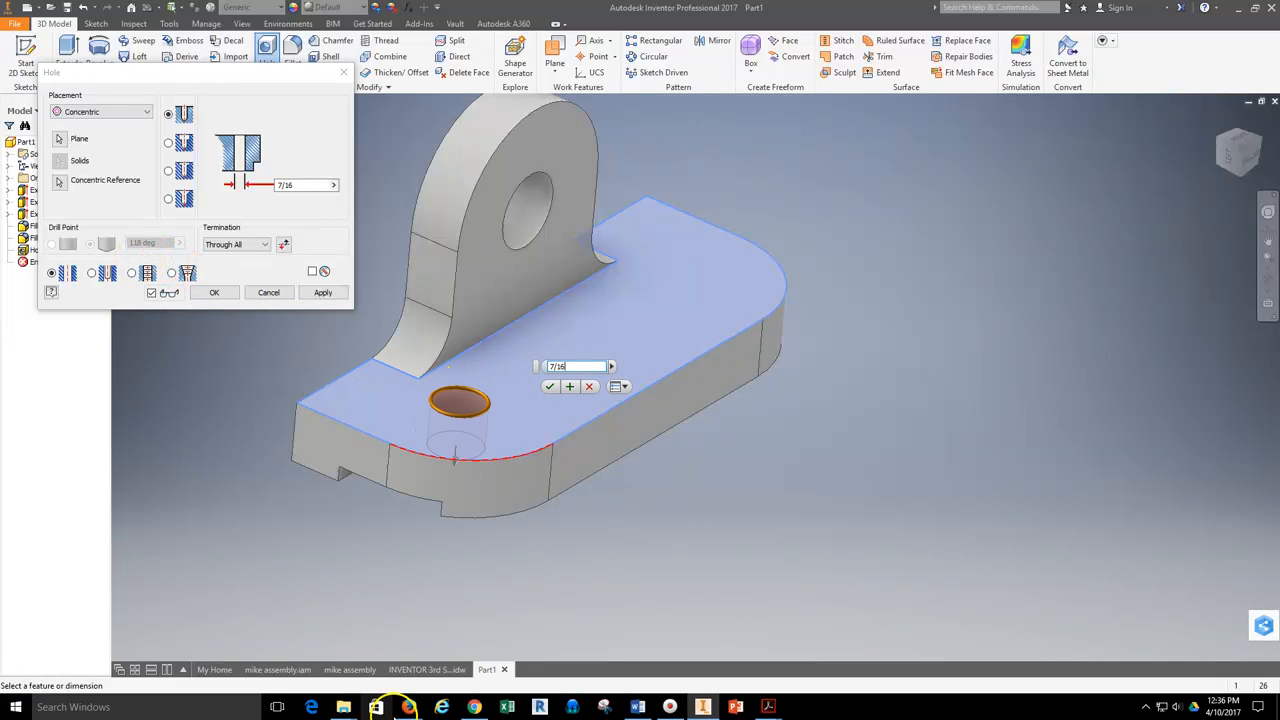
mouse_move(409, 706)
left_click(357, 650)
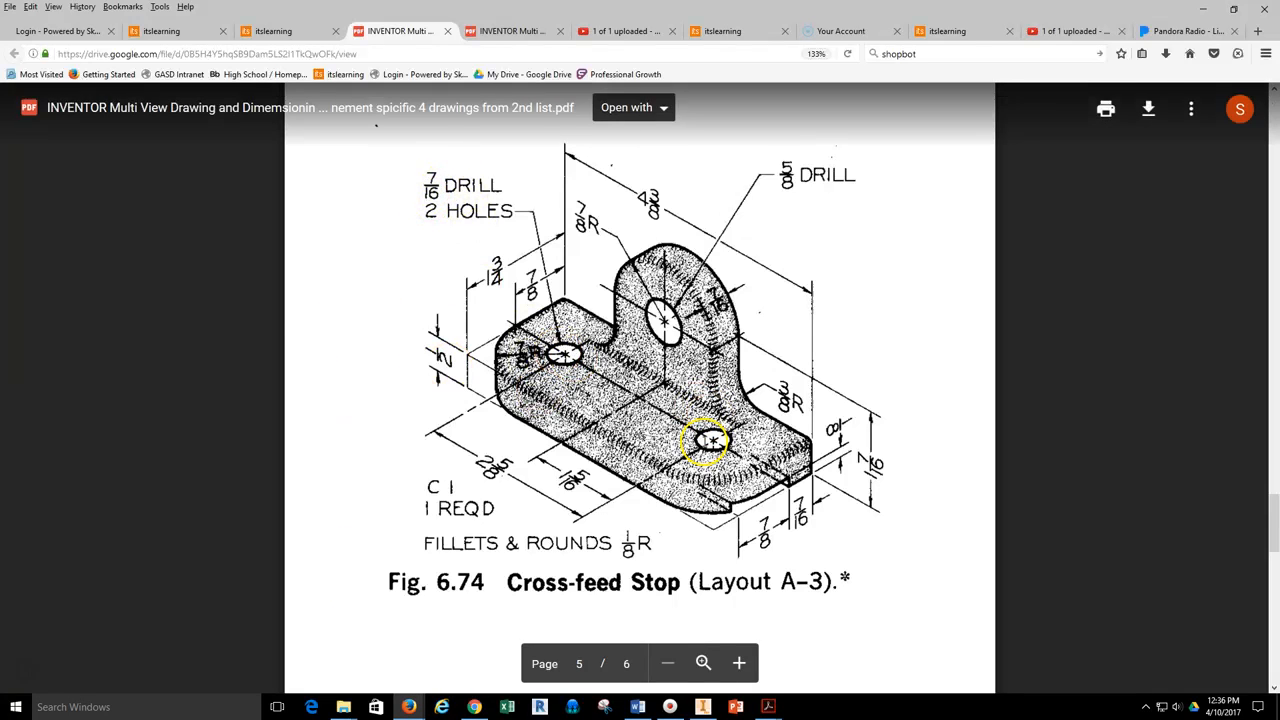
left_click(703, 706)
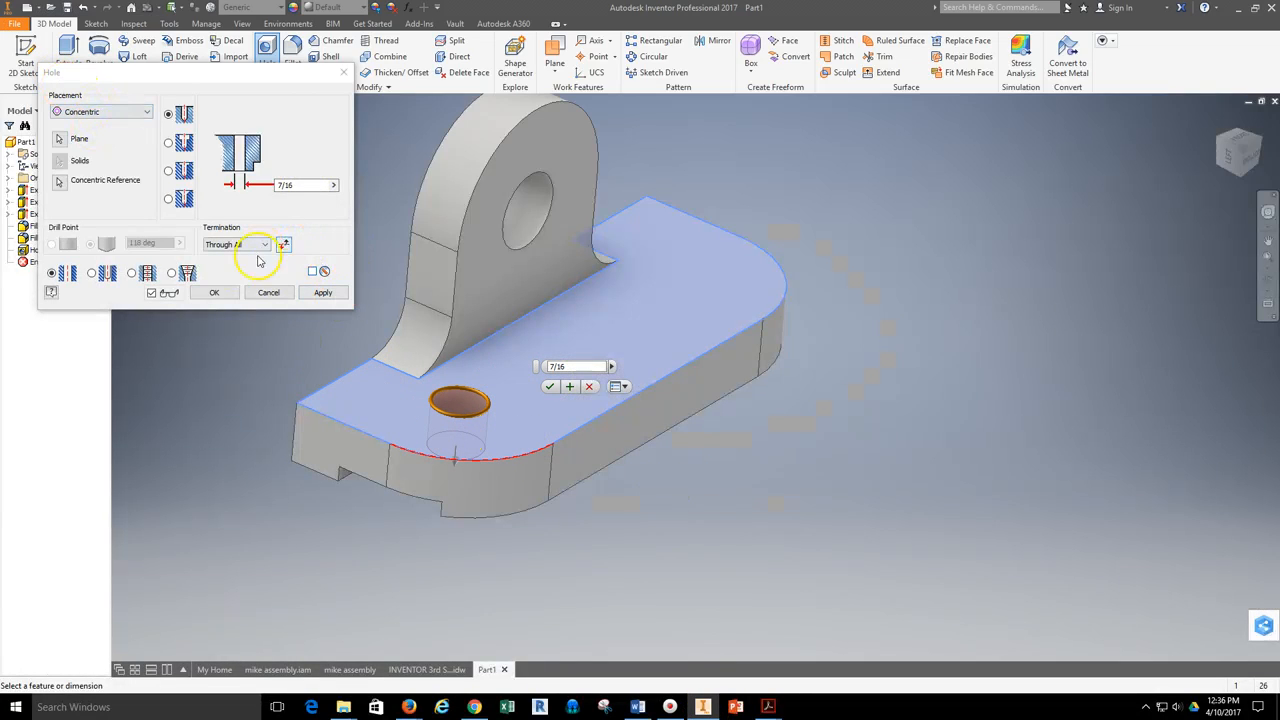
left_click(323, 293)
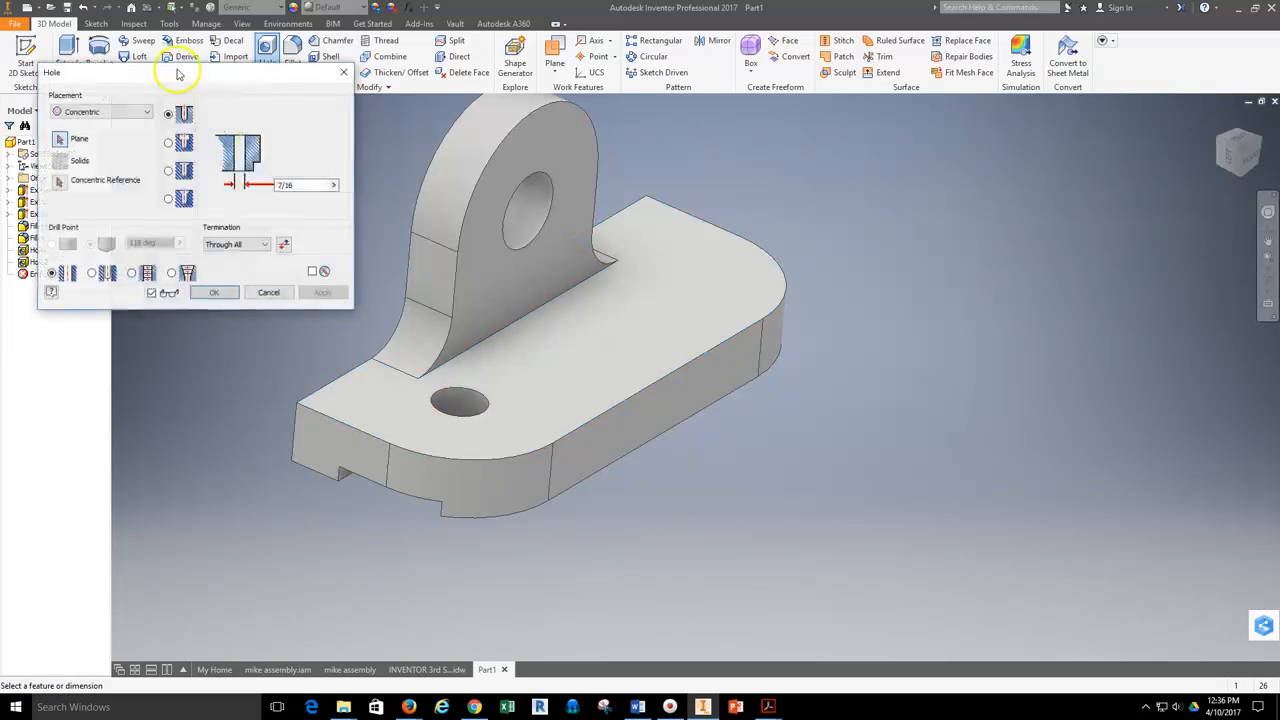
- Add a matching 7/16 in Through All hole concentric with the block's other rounded corner
left_click(720, 293)
left_click(778, 308)
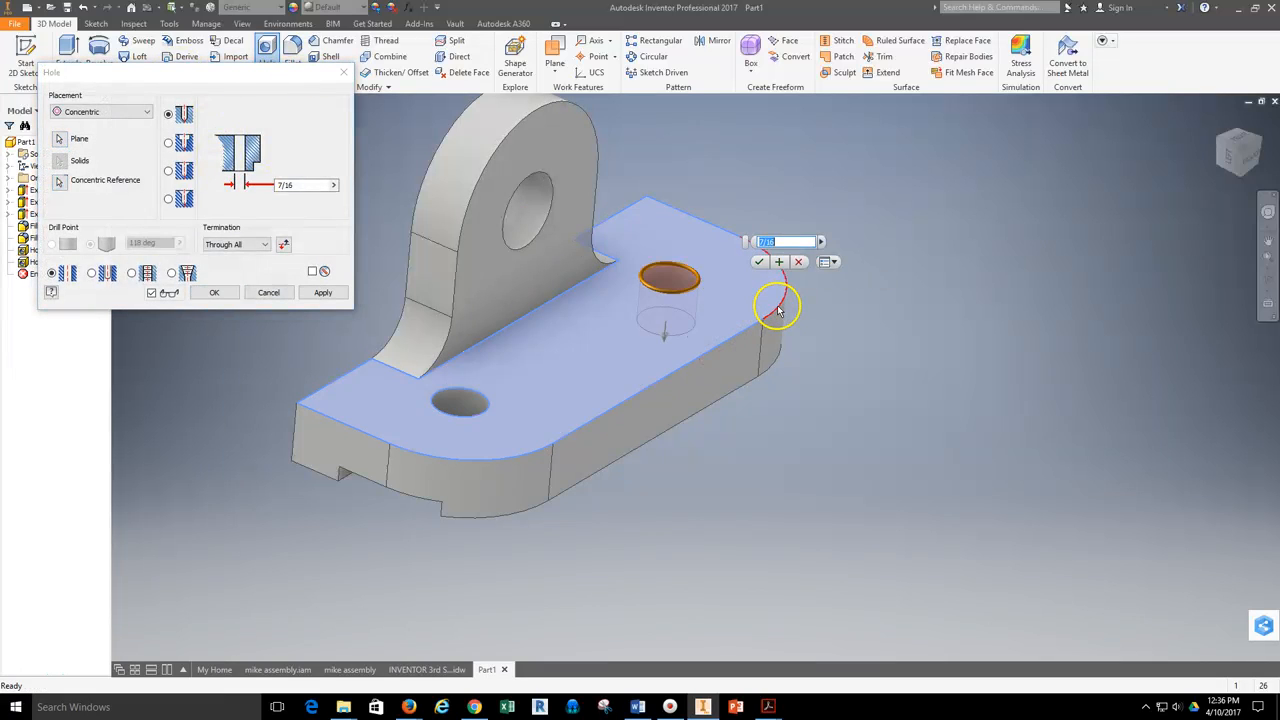
key("Return")
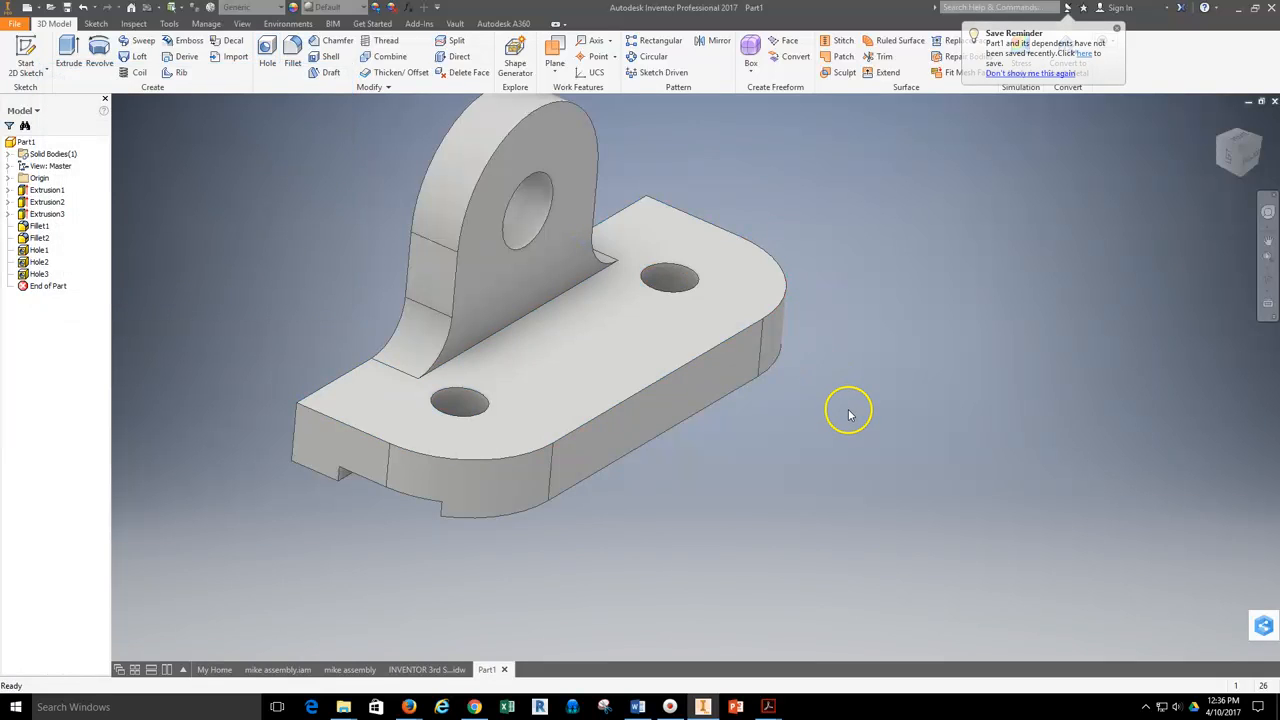
- Fillet the block's top outer edges, the upright's front outline and the upright-to-block joint edge at 1/8 in radius, checking the Firefox drawing
left_click(1267, 283)
left_click_drag(686, 414, 723, 323)
right_click(851, 274)
left_click(903, 276)
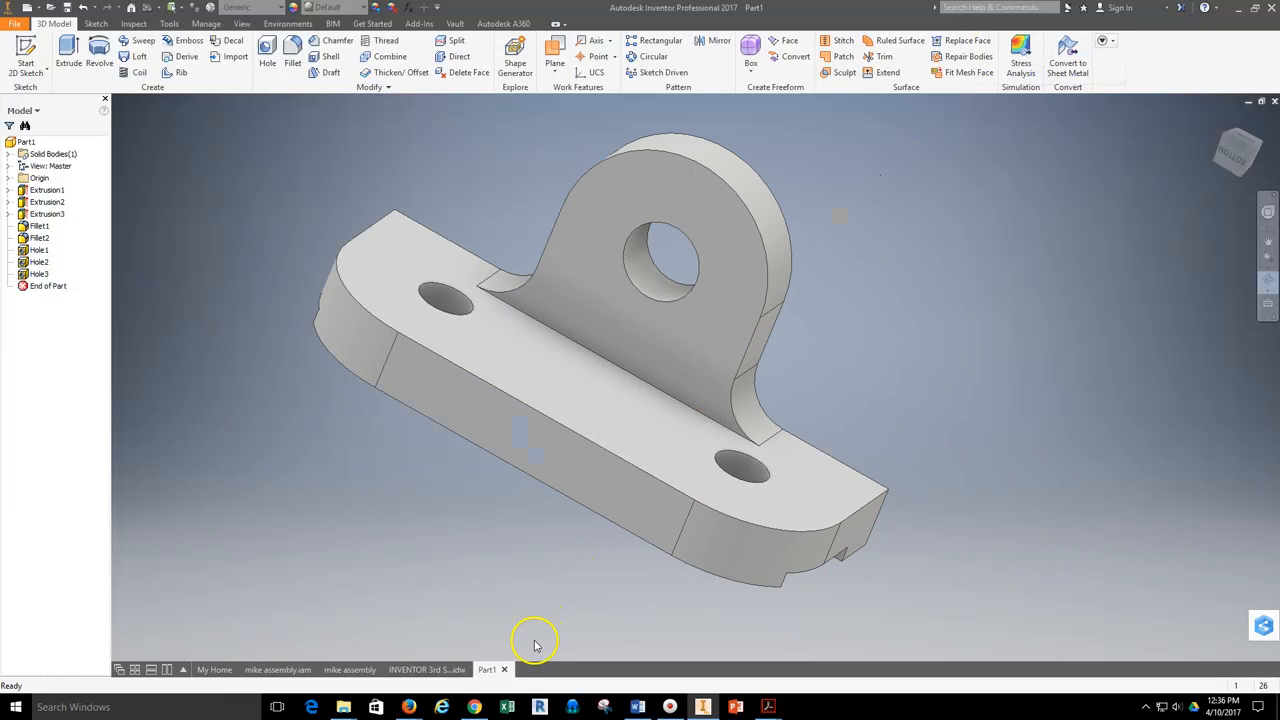
mouse_move(409, 703)
left_click(380, 647)
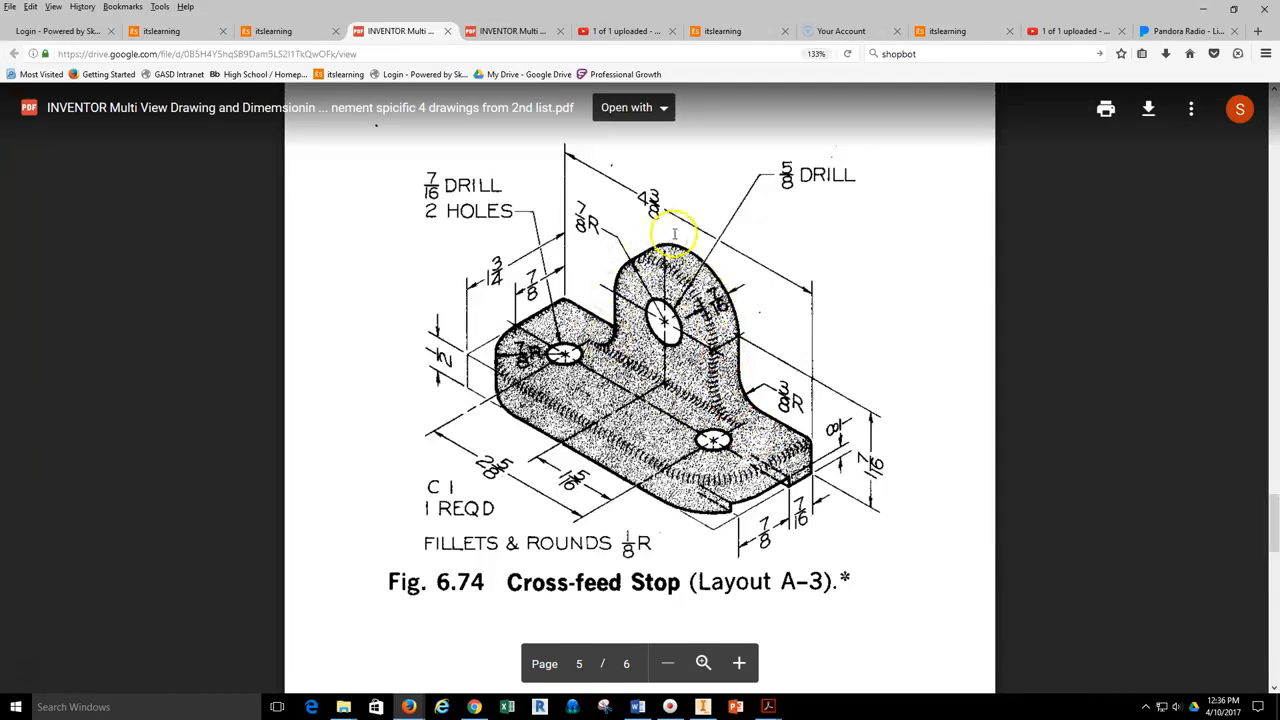
left_click(702, 706)
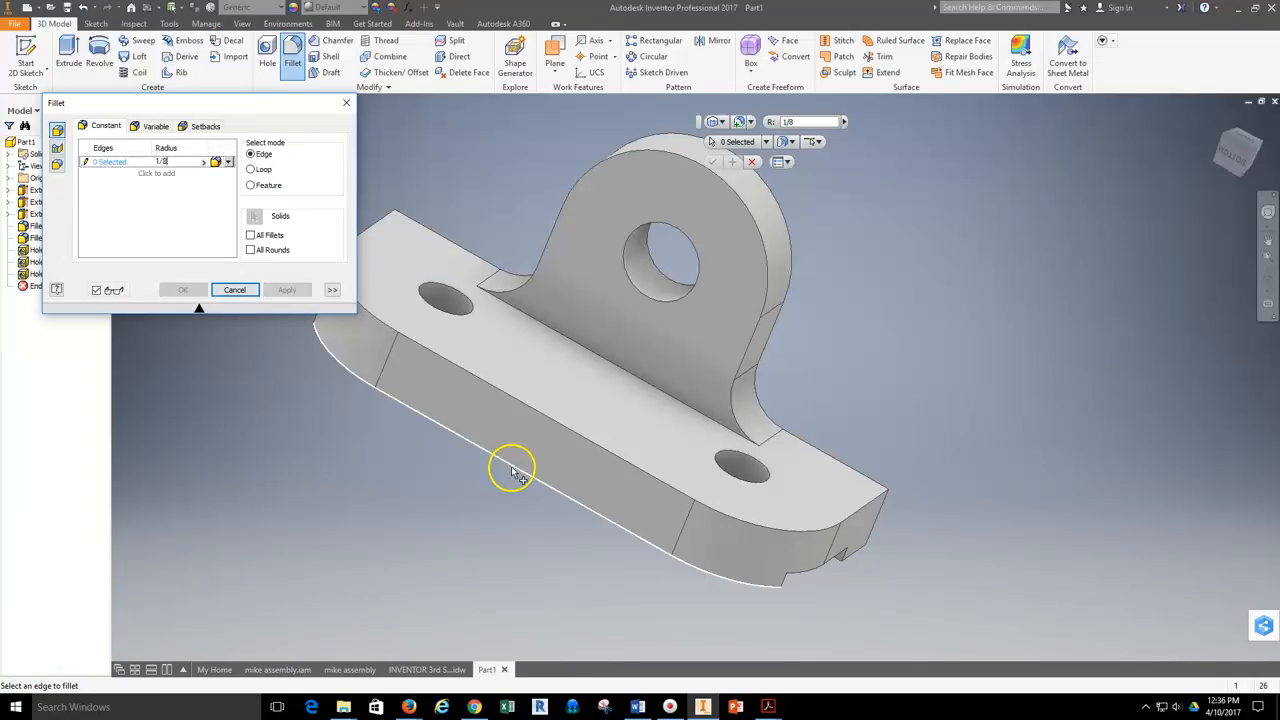
left_click(550, 418)
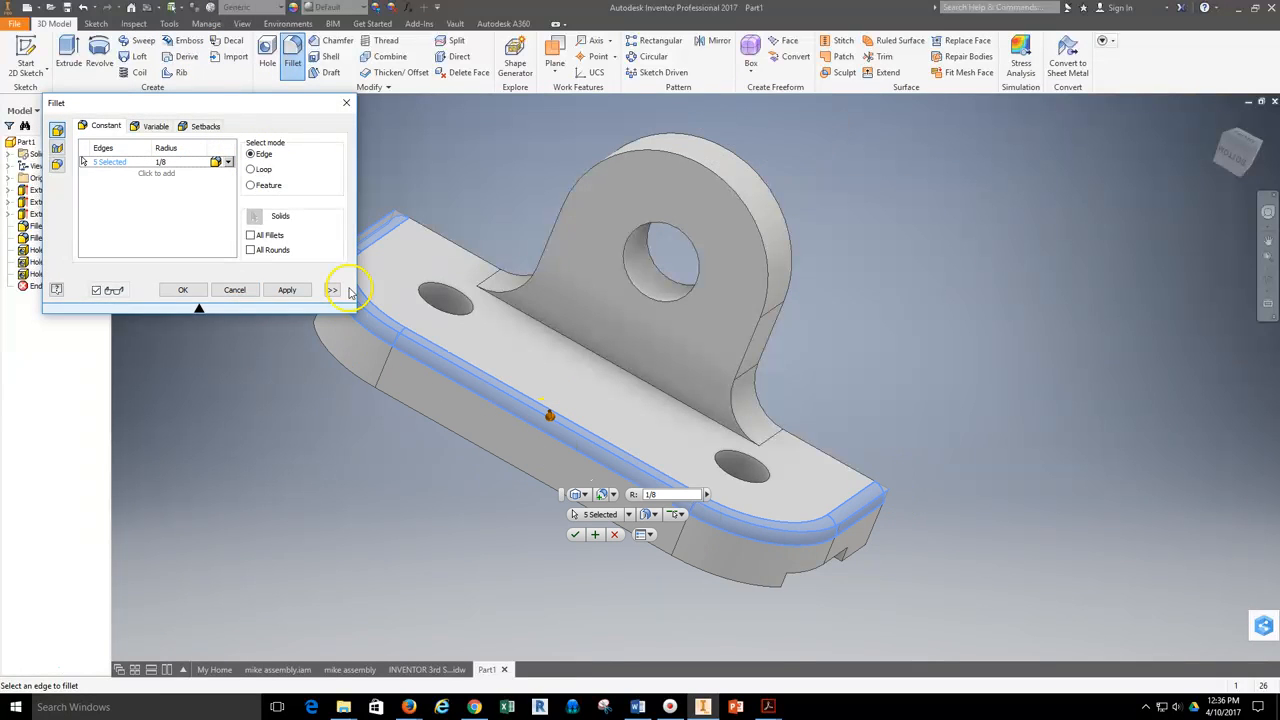
left_click(737, 414)
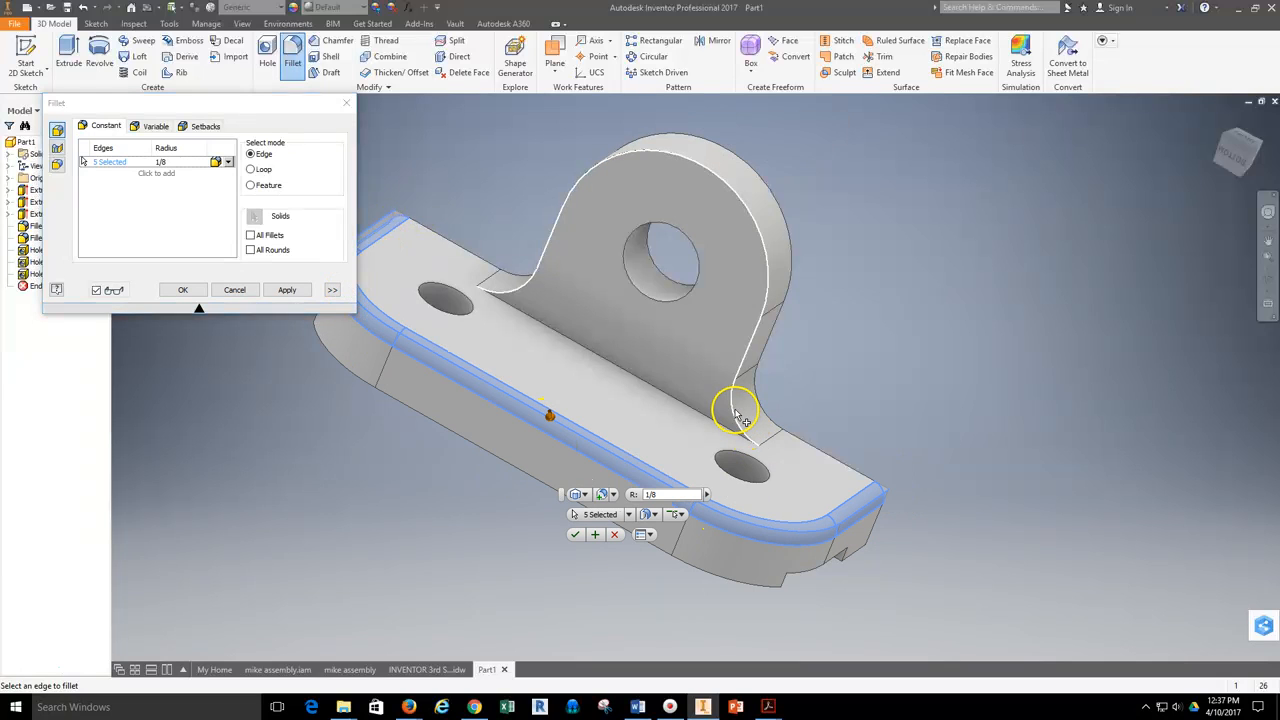
left_click(549, 336)
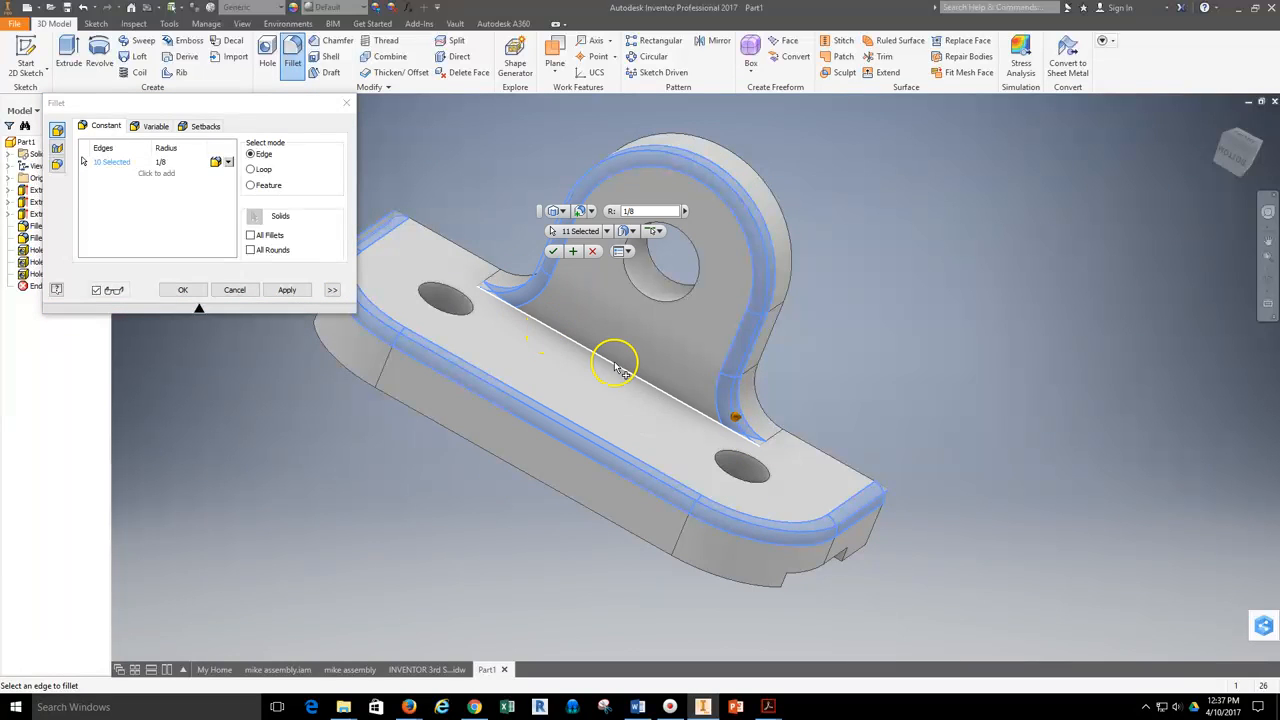
middle_click_drag(576, 393, 601, 439)
left_click(290, 292)
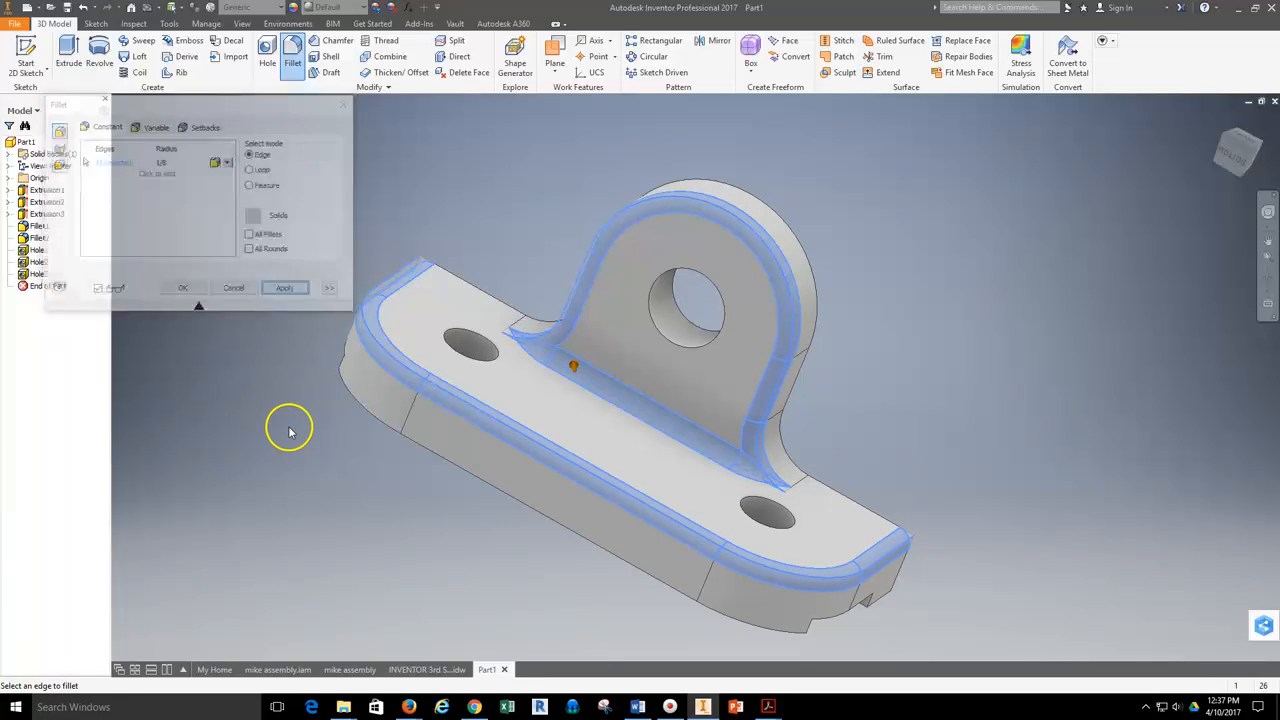
left_click(234, 290)
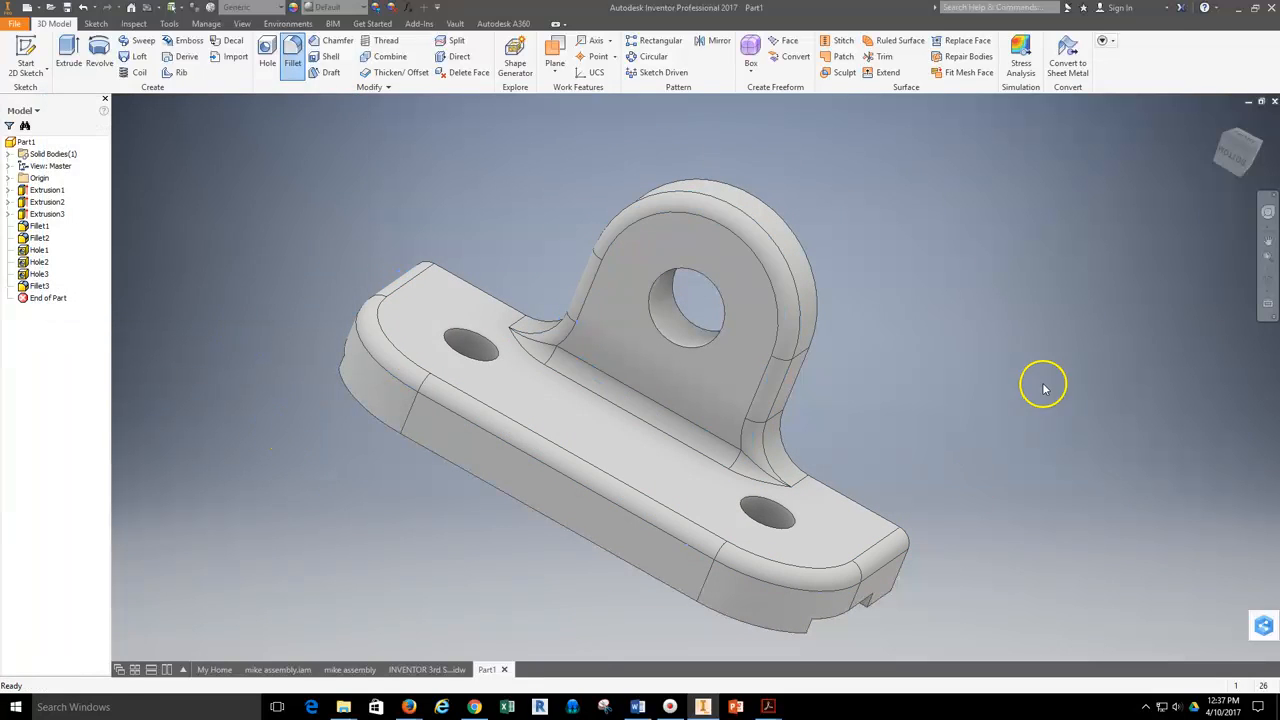
- View the finished part isometrically and compare it with the Fig. 6.74 drawing in Firefox, returning to Inventor
left_click(1250, 158)
scroll(886, 387, "down", 3)
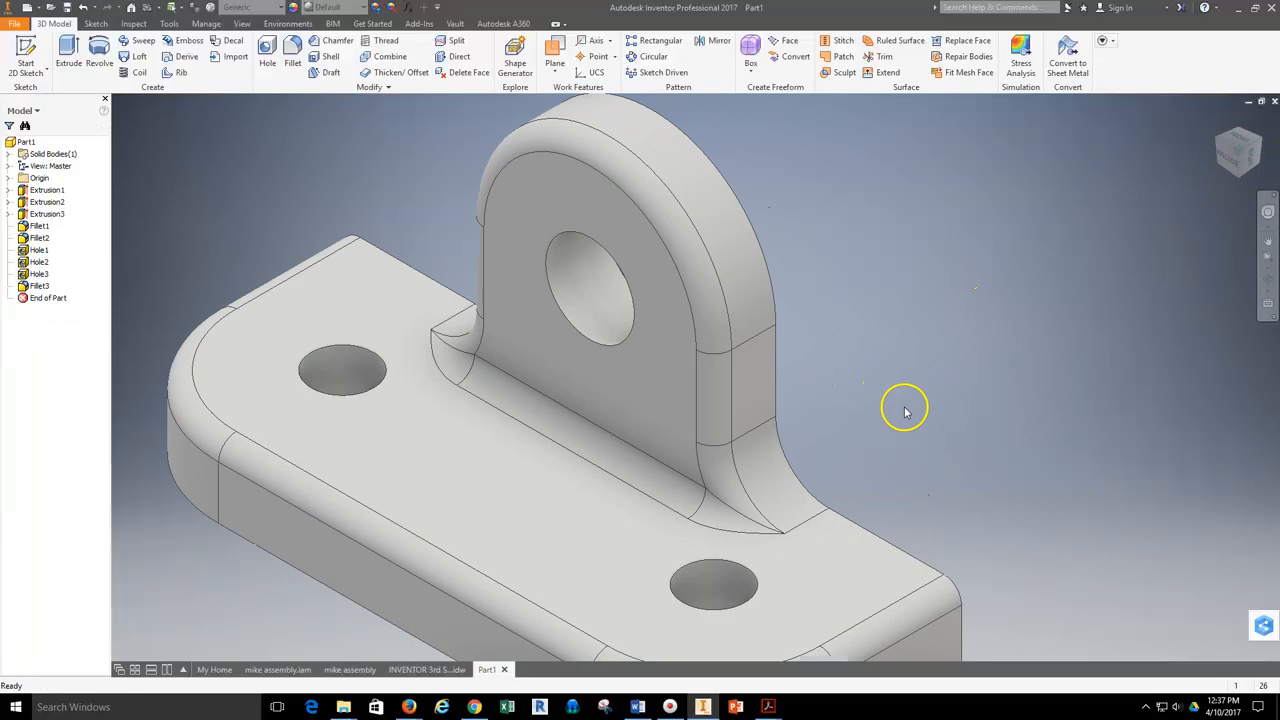
middle_click_drag(904, 409, 894, 296)
scroll(893, 358, "up", 3)
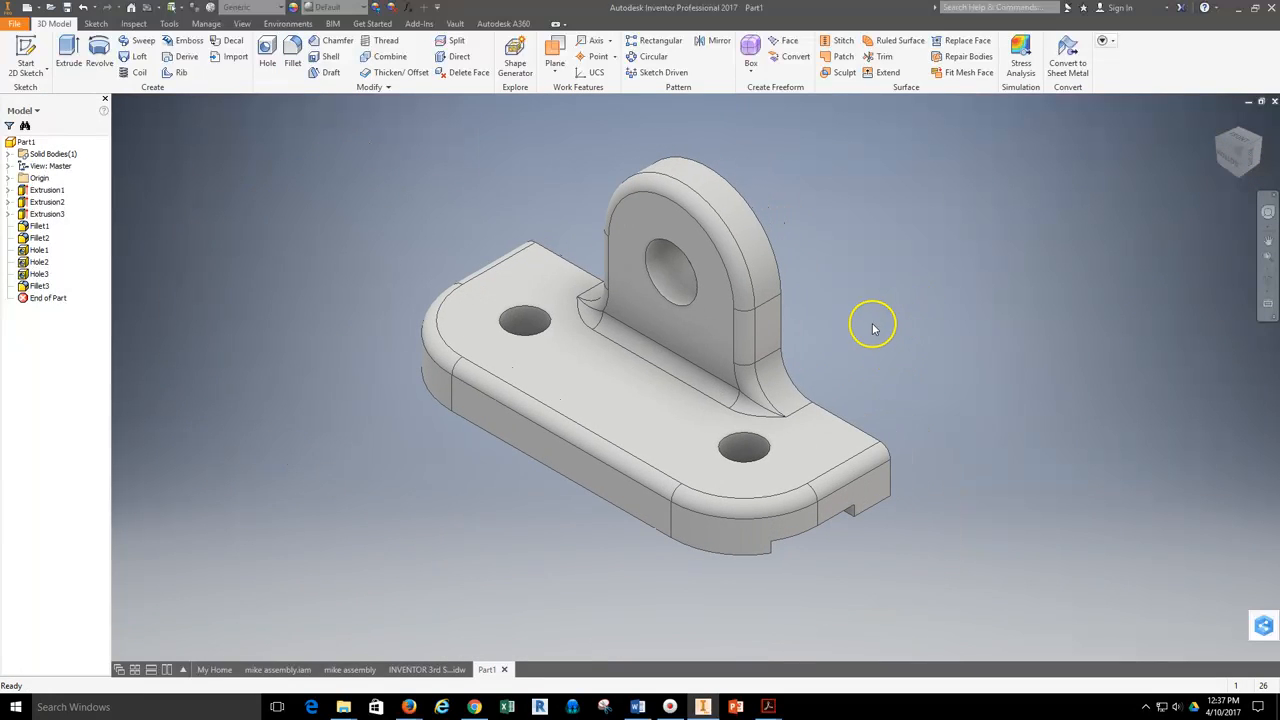
mouse_move(409, 705)
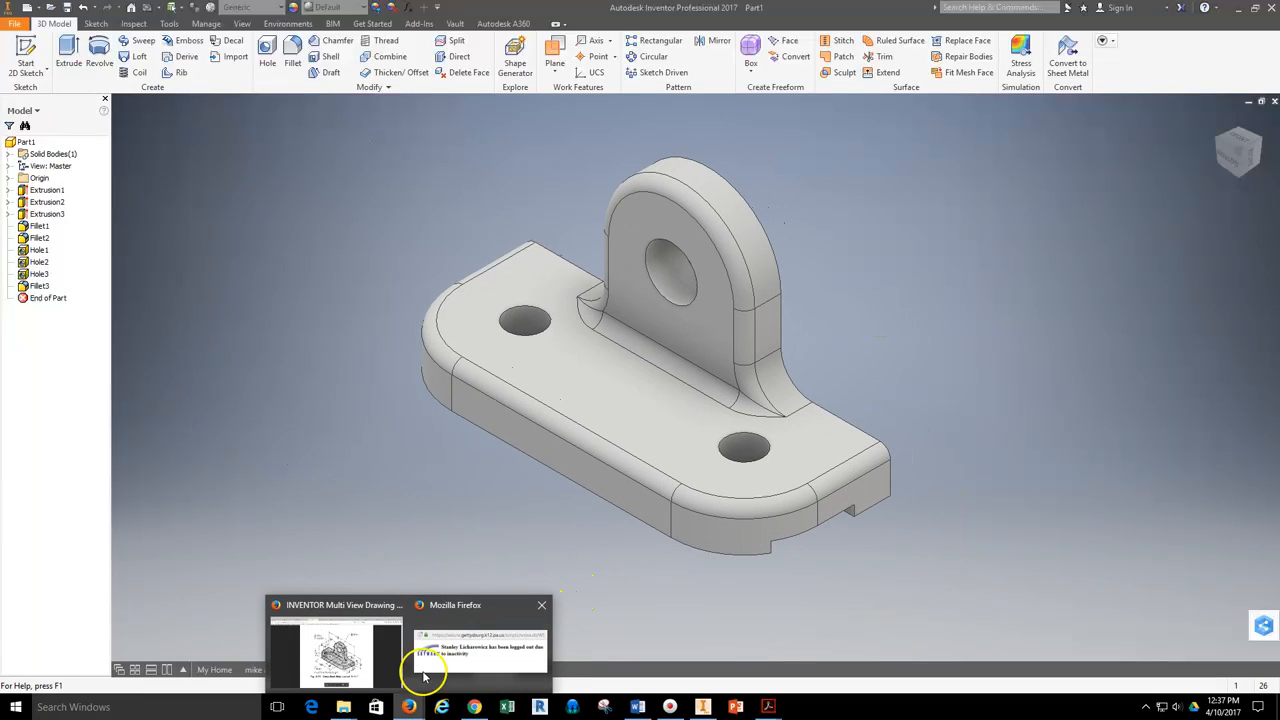
left_click(357, 651)
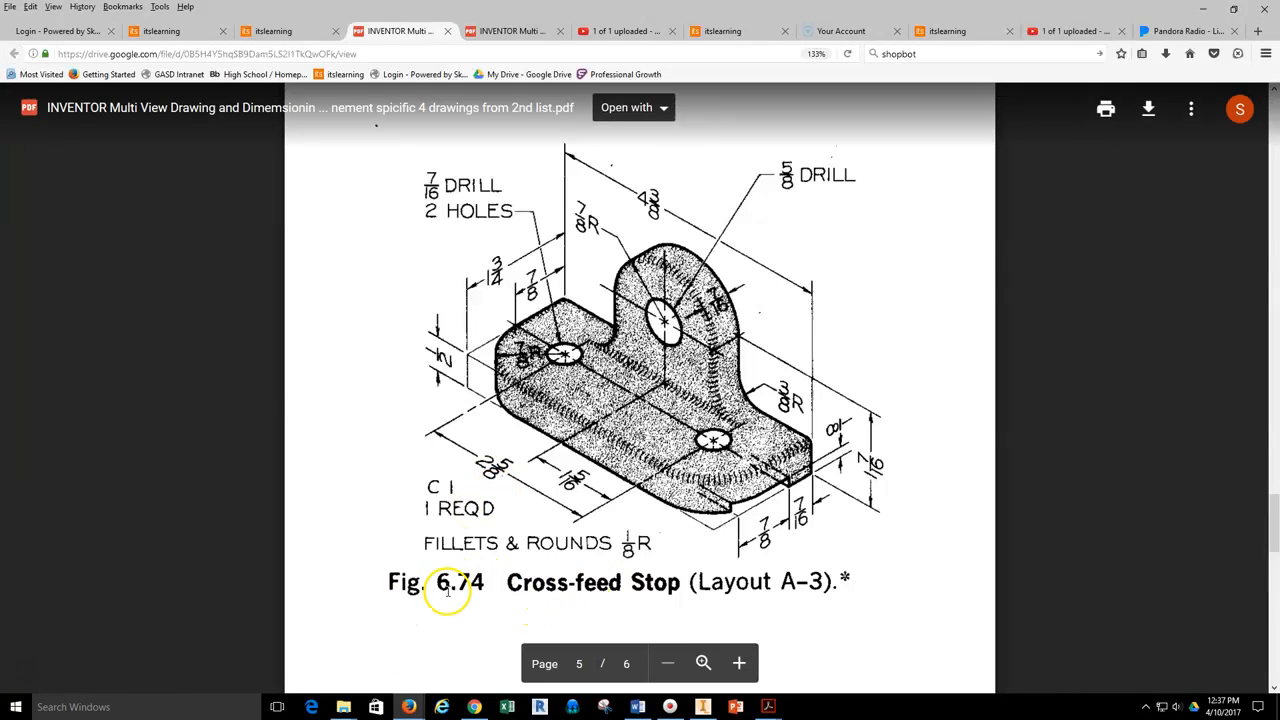
left_click(703, 706)
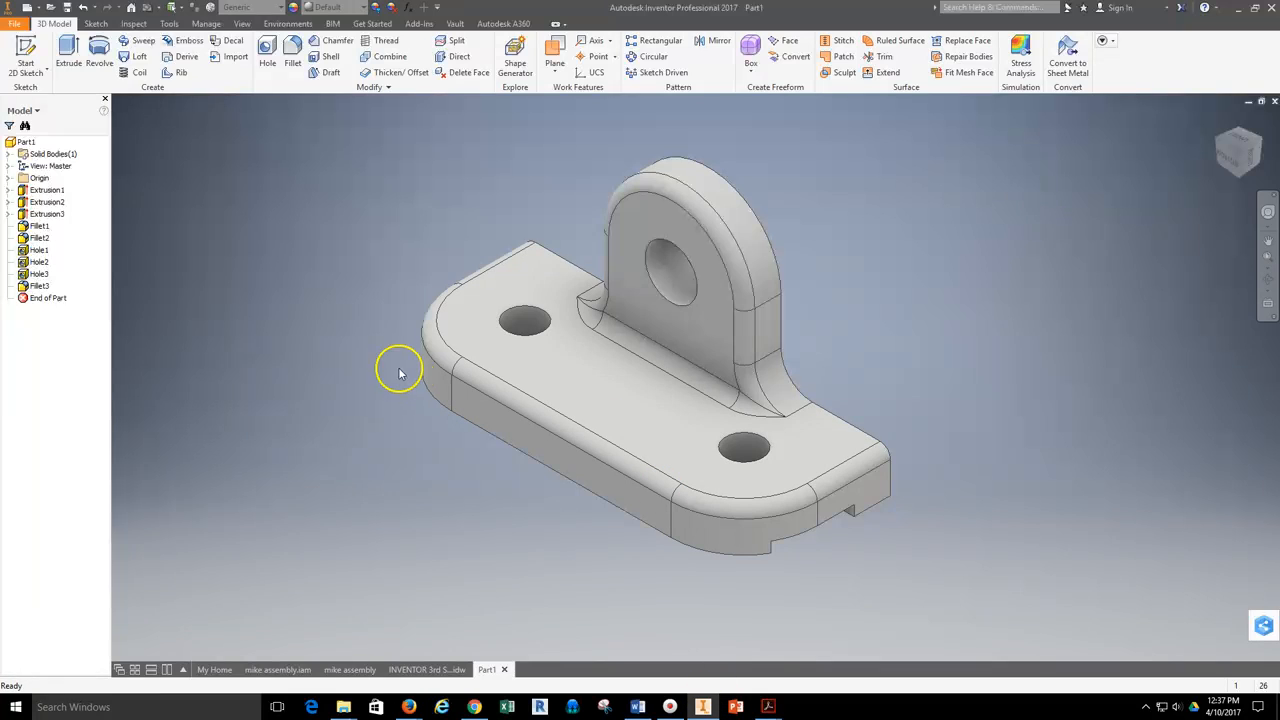